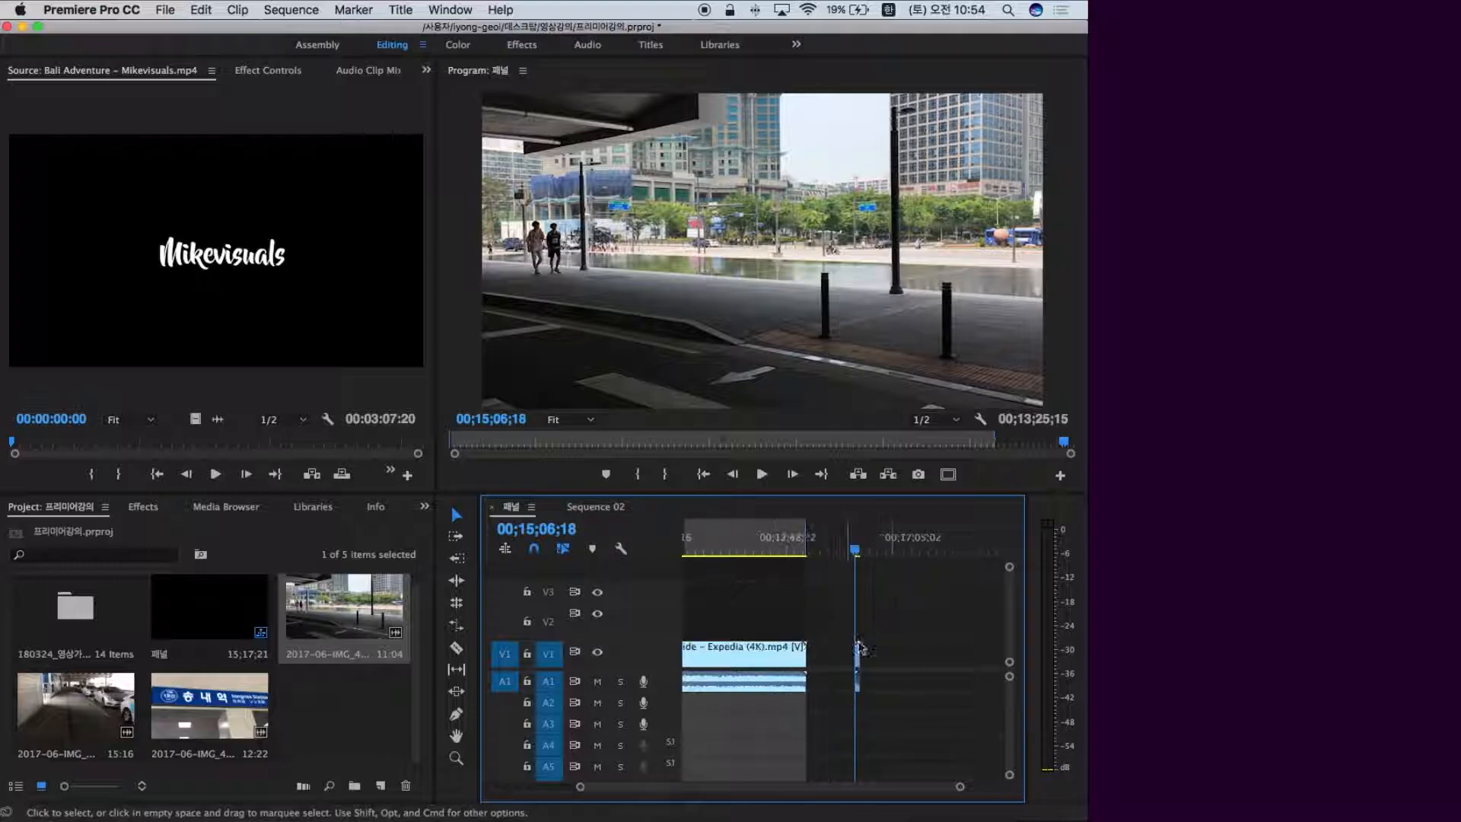
Play through the short 2017-06-IMG_4393.MOV clip at the end of the timeline.
mouse_move(862, 553)
mouse_down()
mouse_move(922, 556)
mouse_move(851, 555)
mouse_up()
key(space)
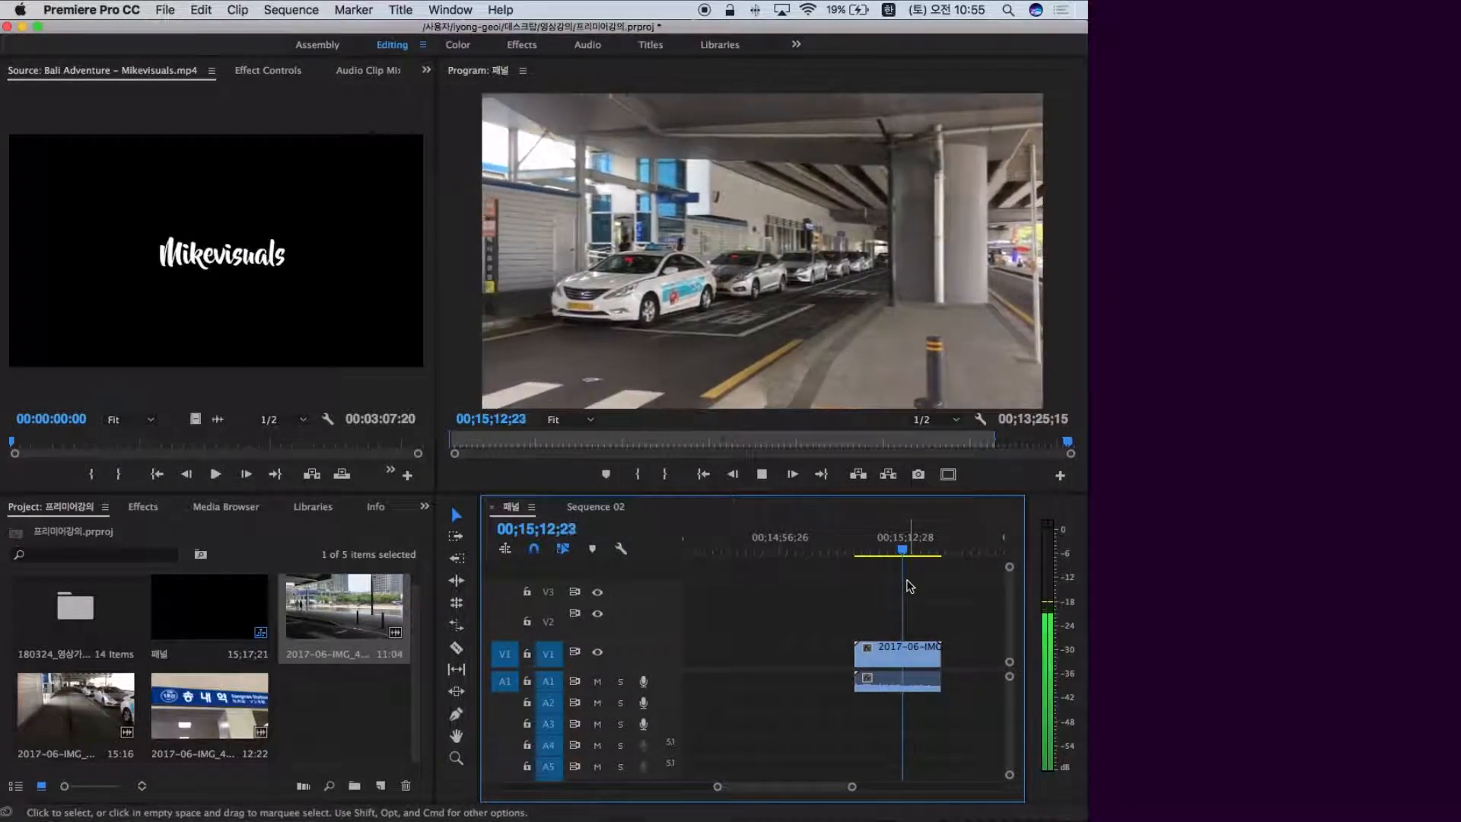
key(space)
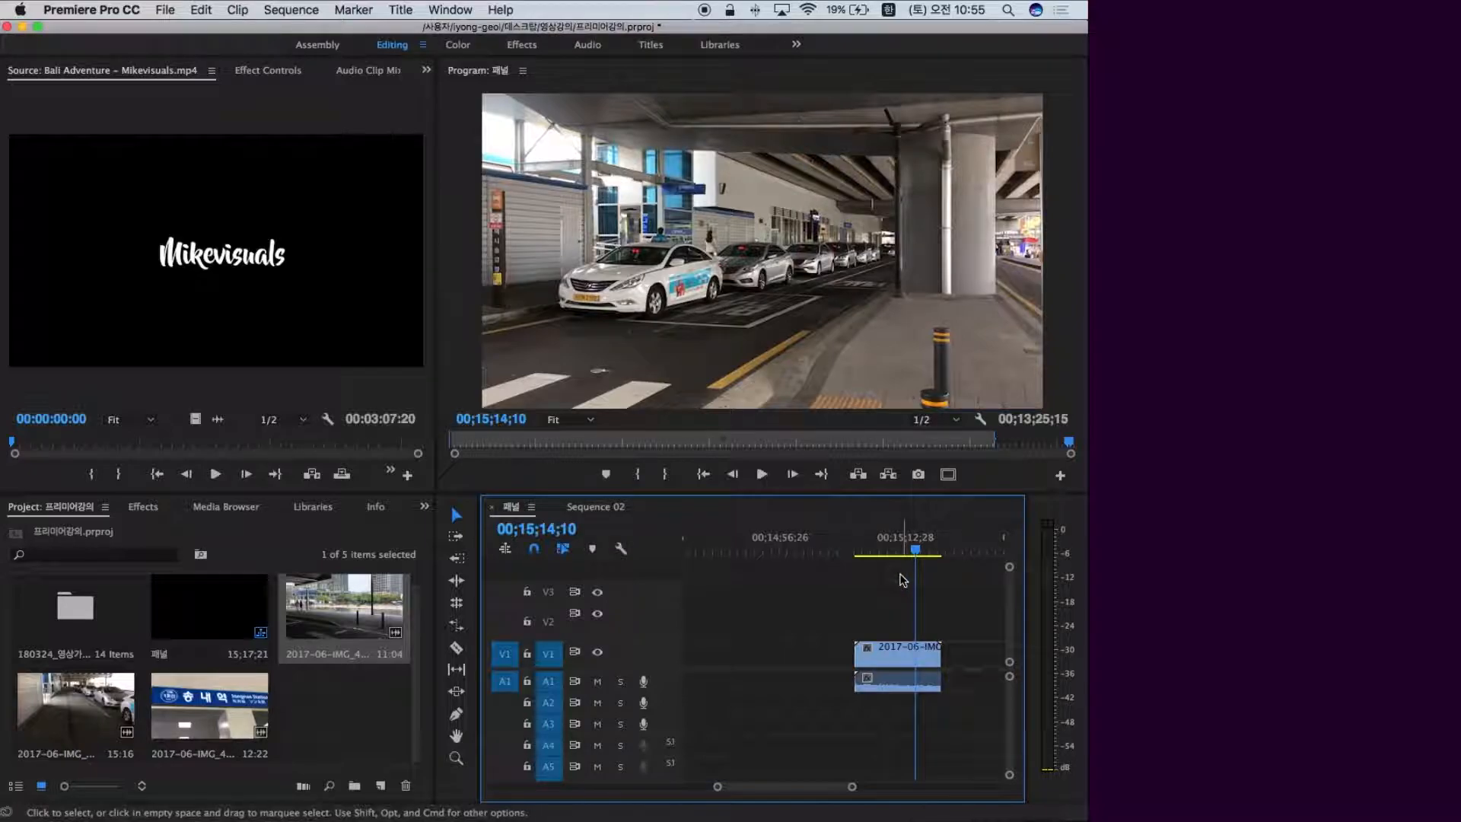
Try trimming the start of the IMG_4393 clip to 00;15;09;07, review it, and undo the trim.
key(=)
key(-)
drag(796, 549, 814, 547)
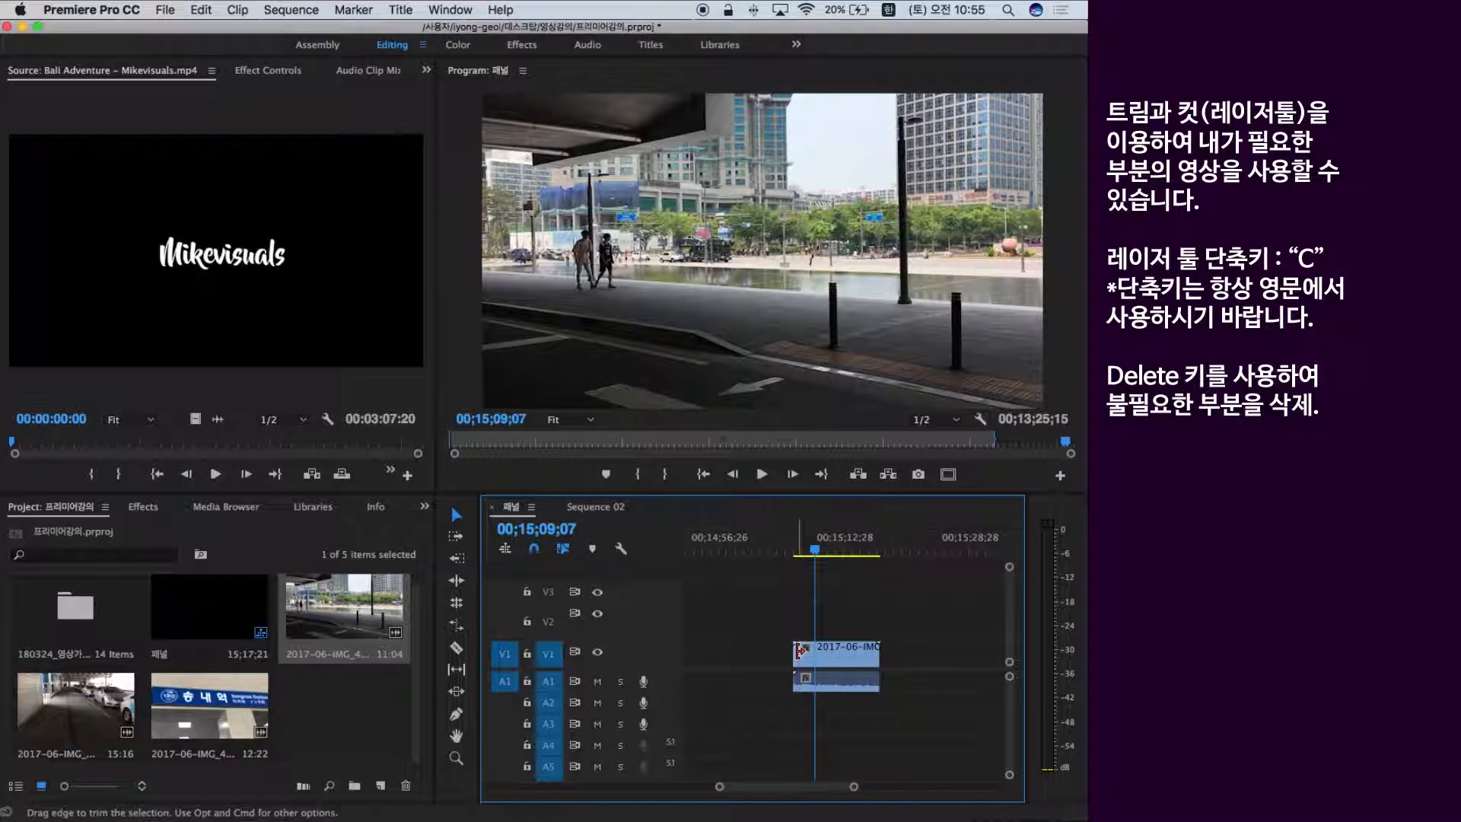
drag(799, 650, 815, 651)
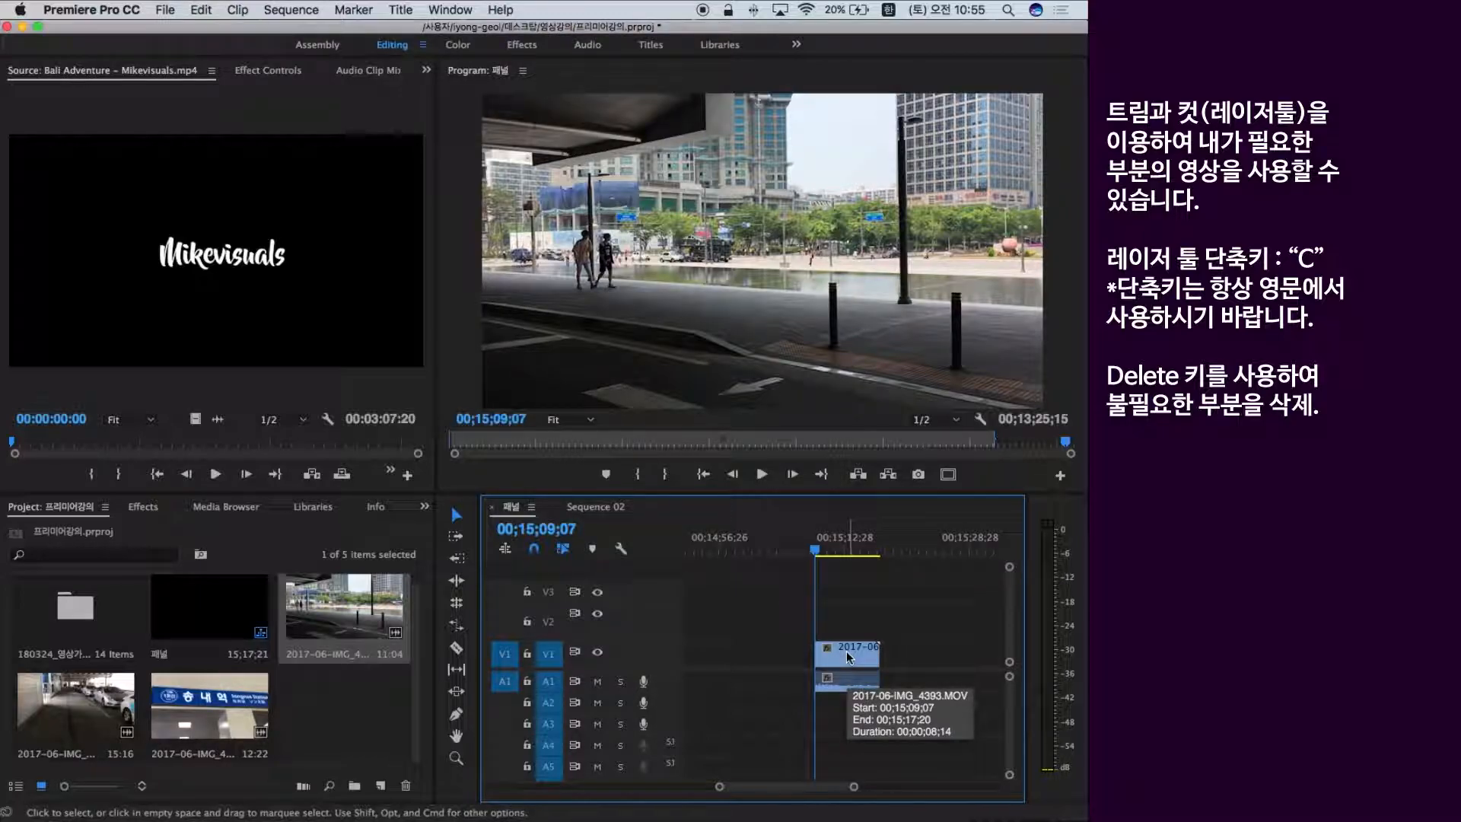
key(space)
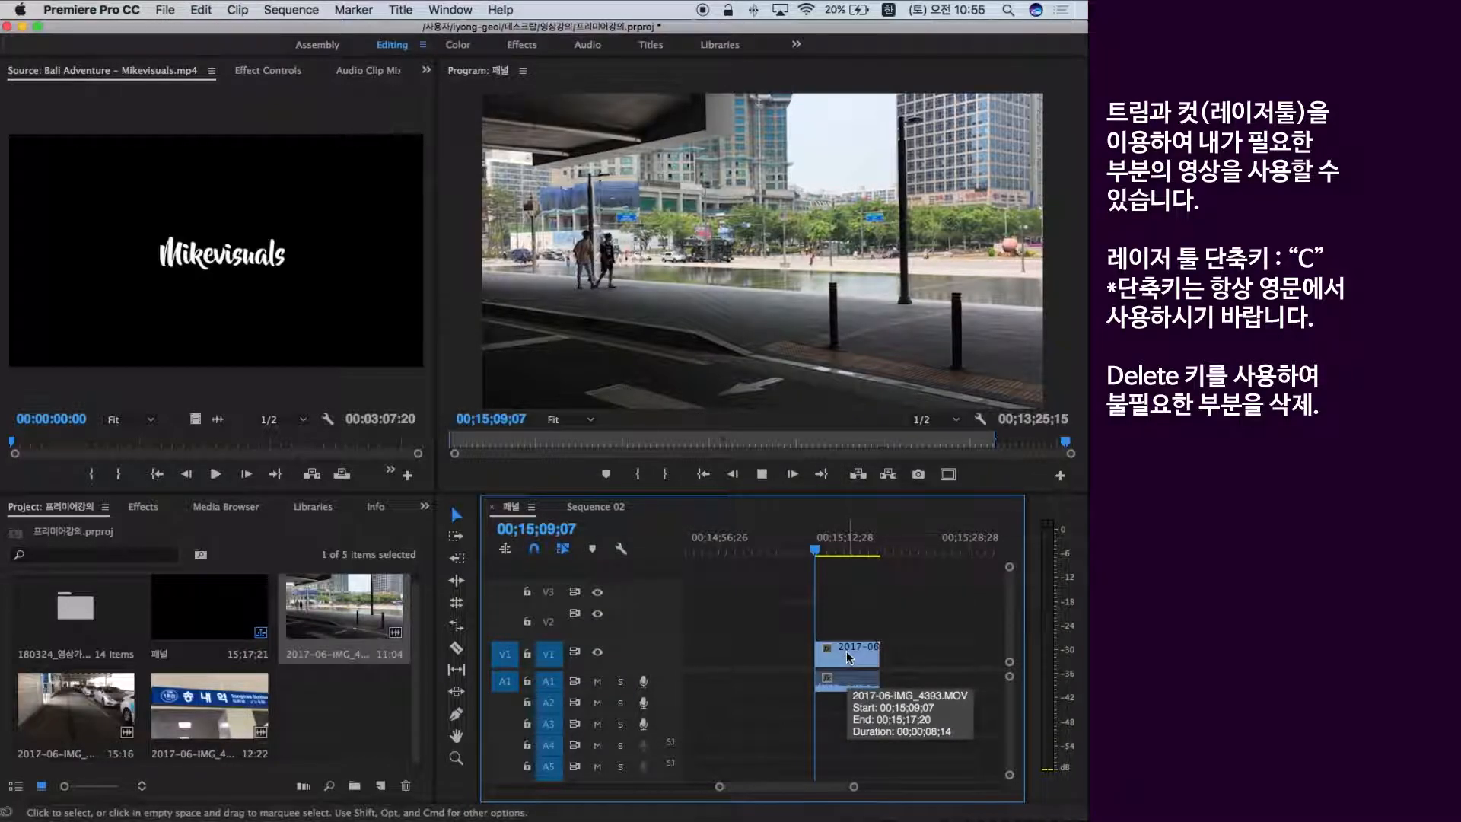
key(space)
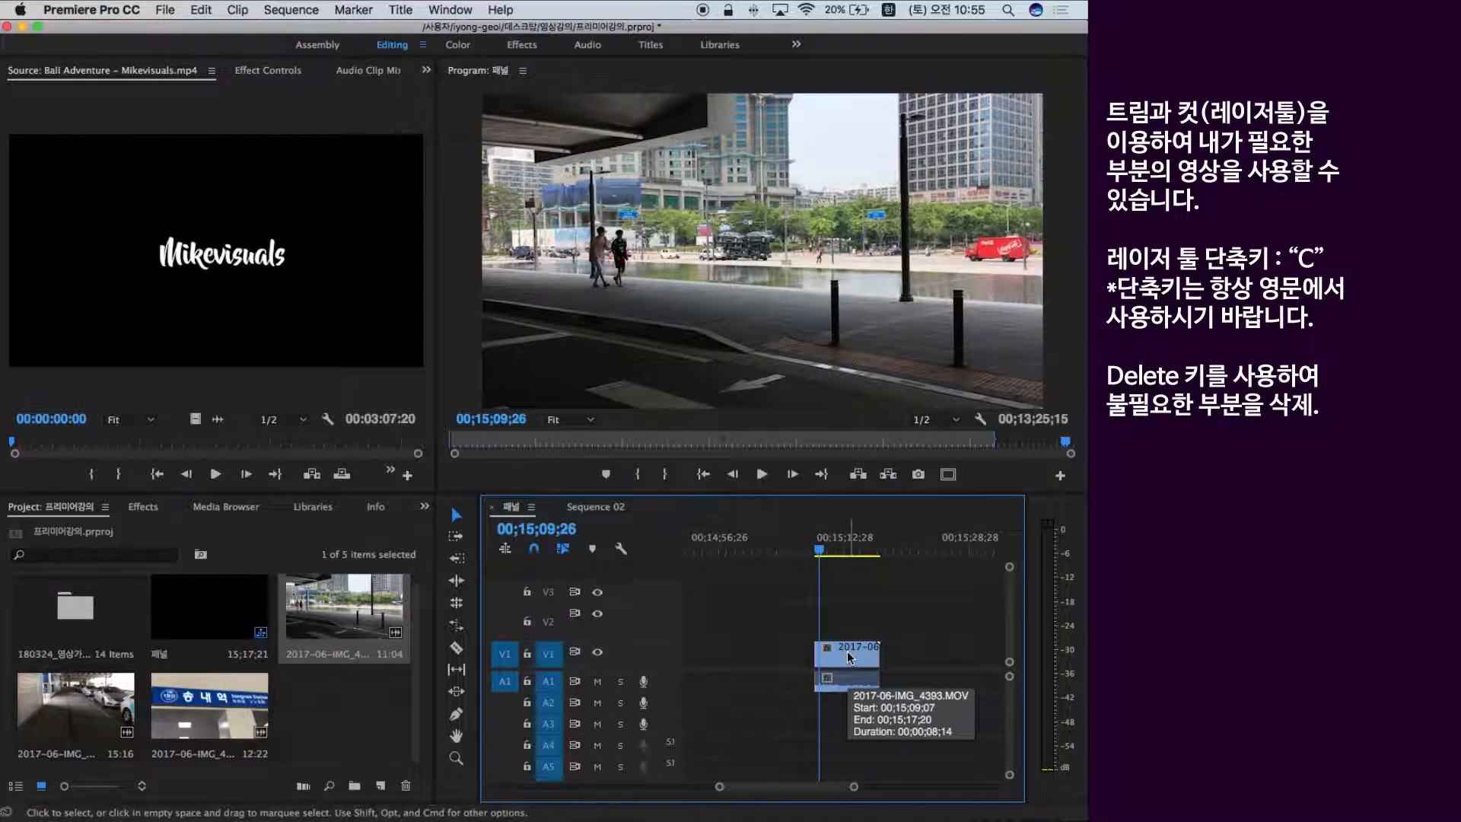
key(super+z)
key(super+z)
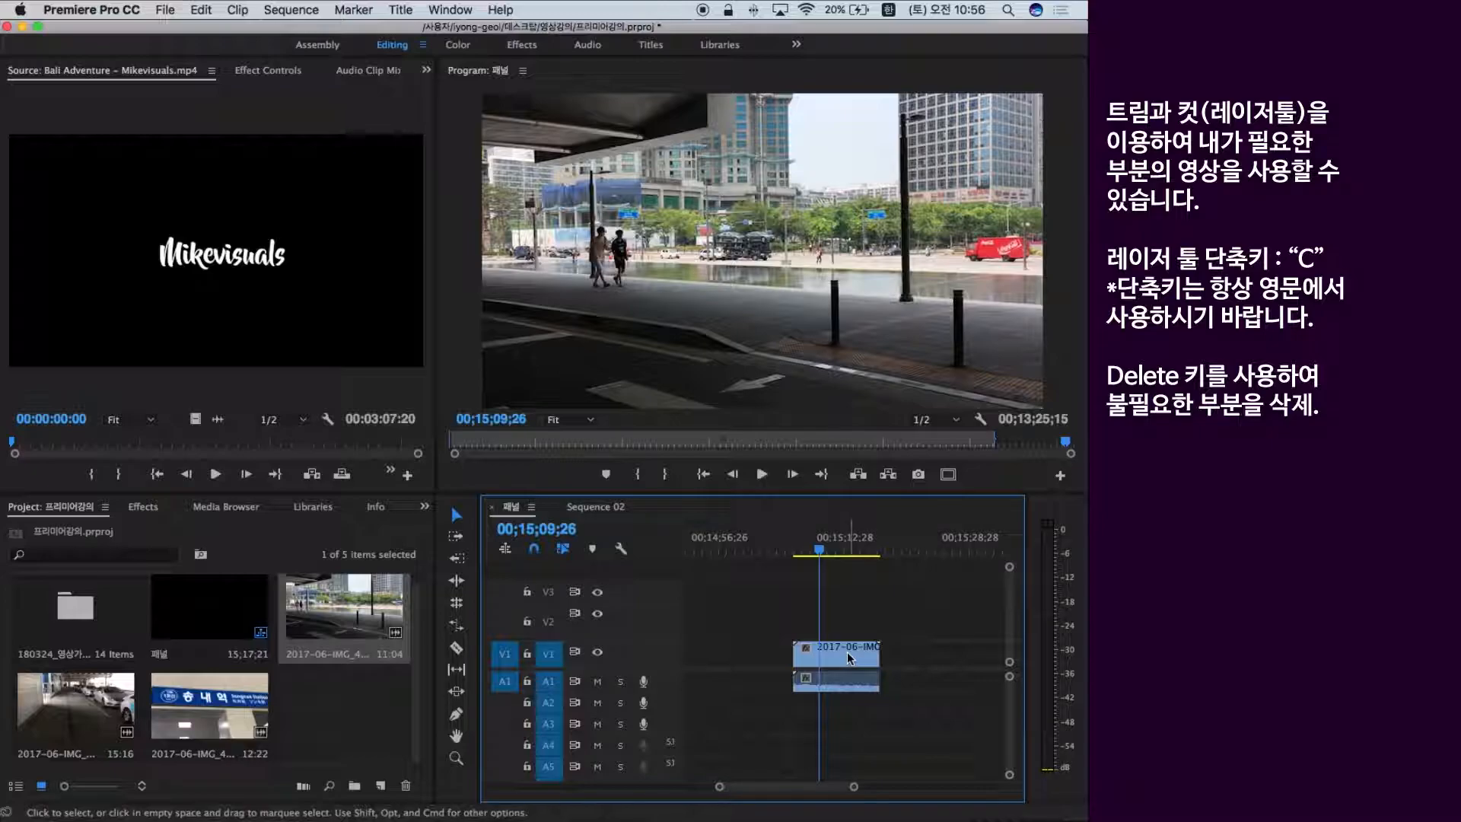
Split the IMG_4393 clip with the Razor tool at 00;15;09;26 and 00;15;15;03.
click(459, 650)
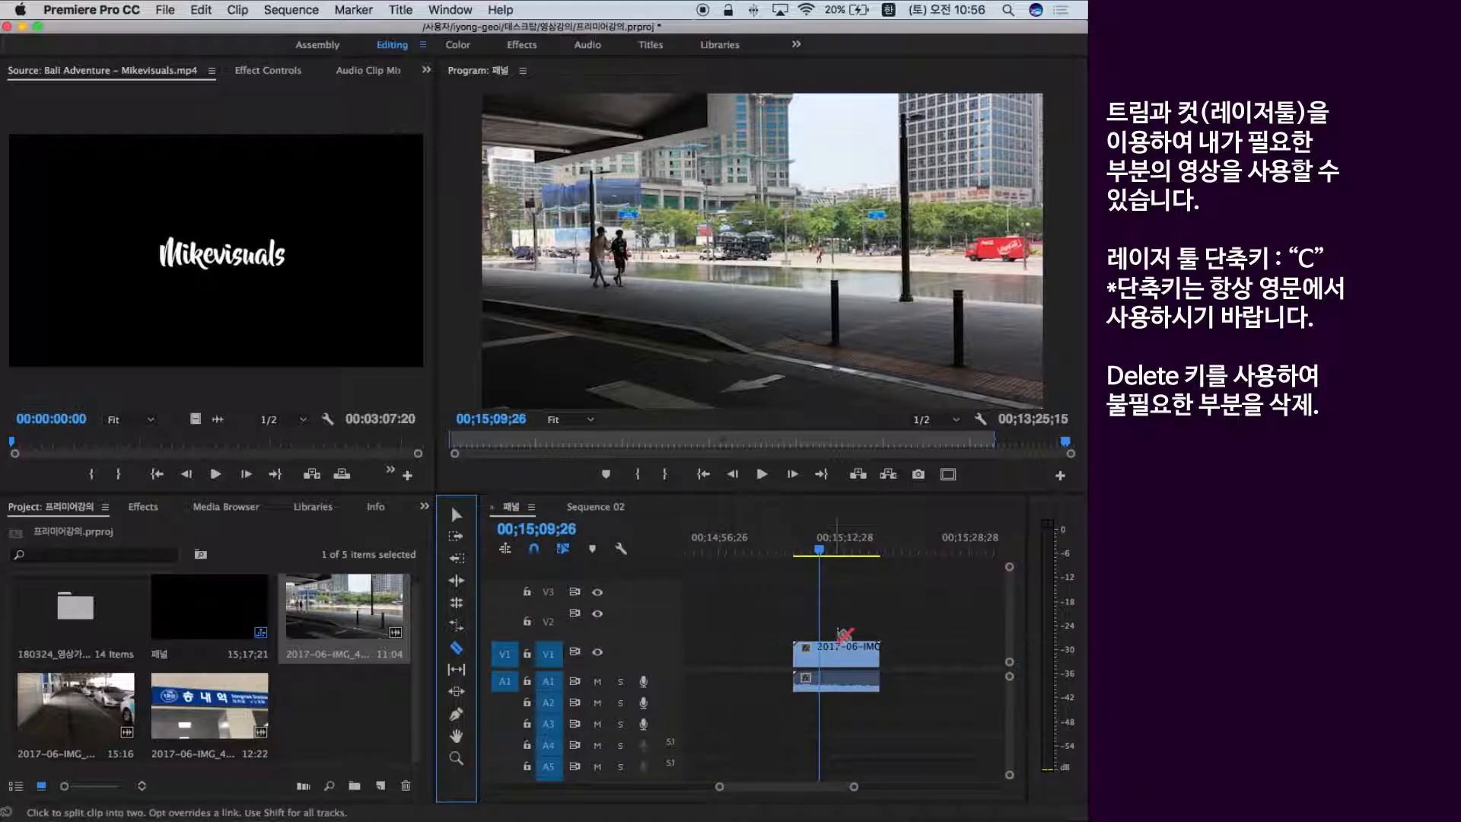
click(828, 653)
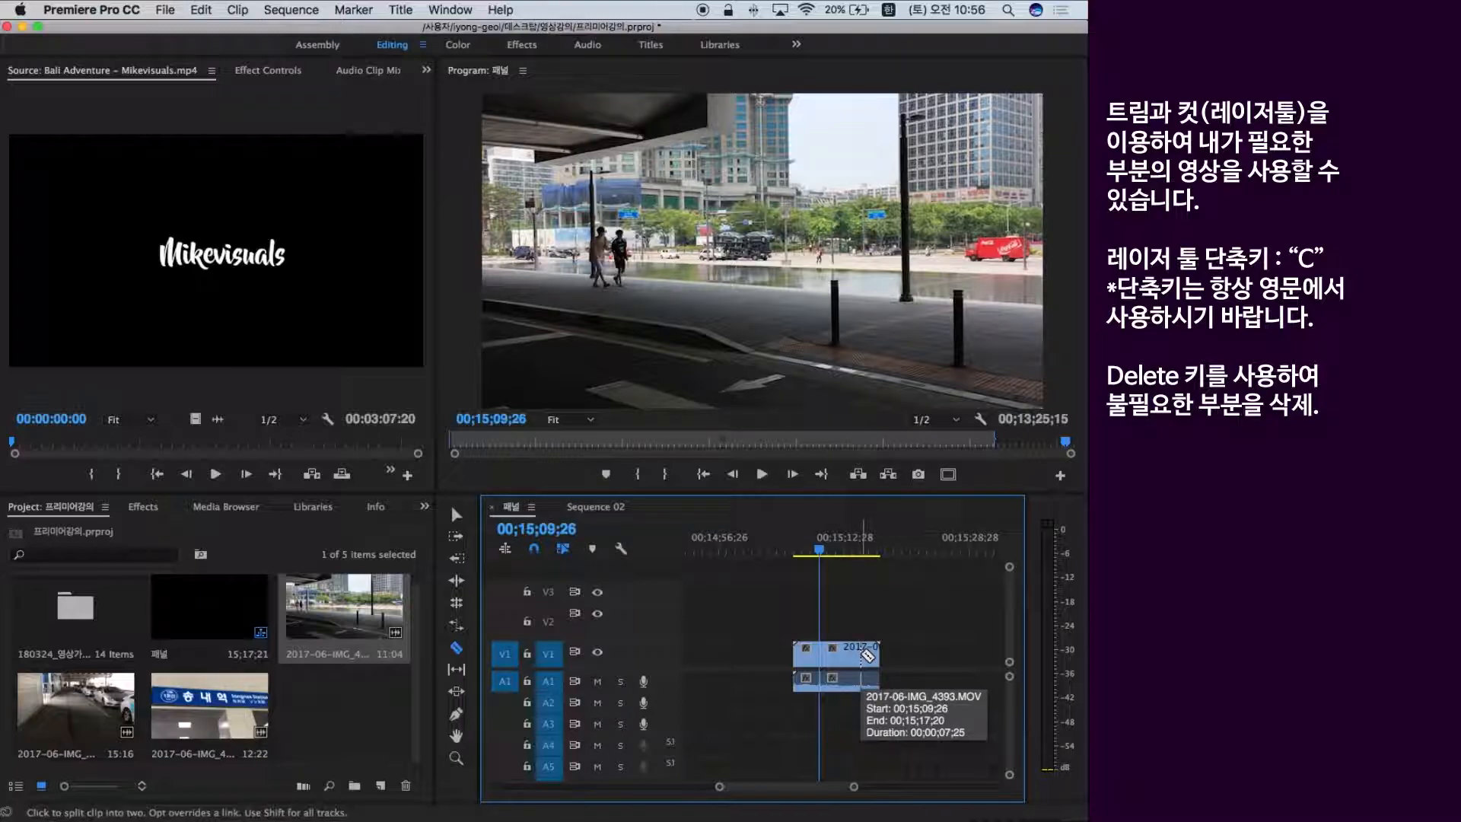
click(861, 653)
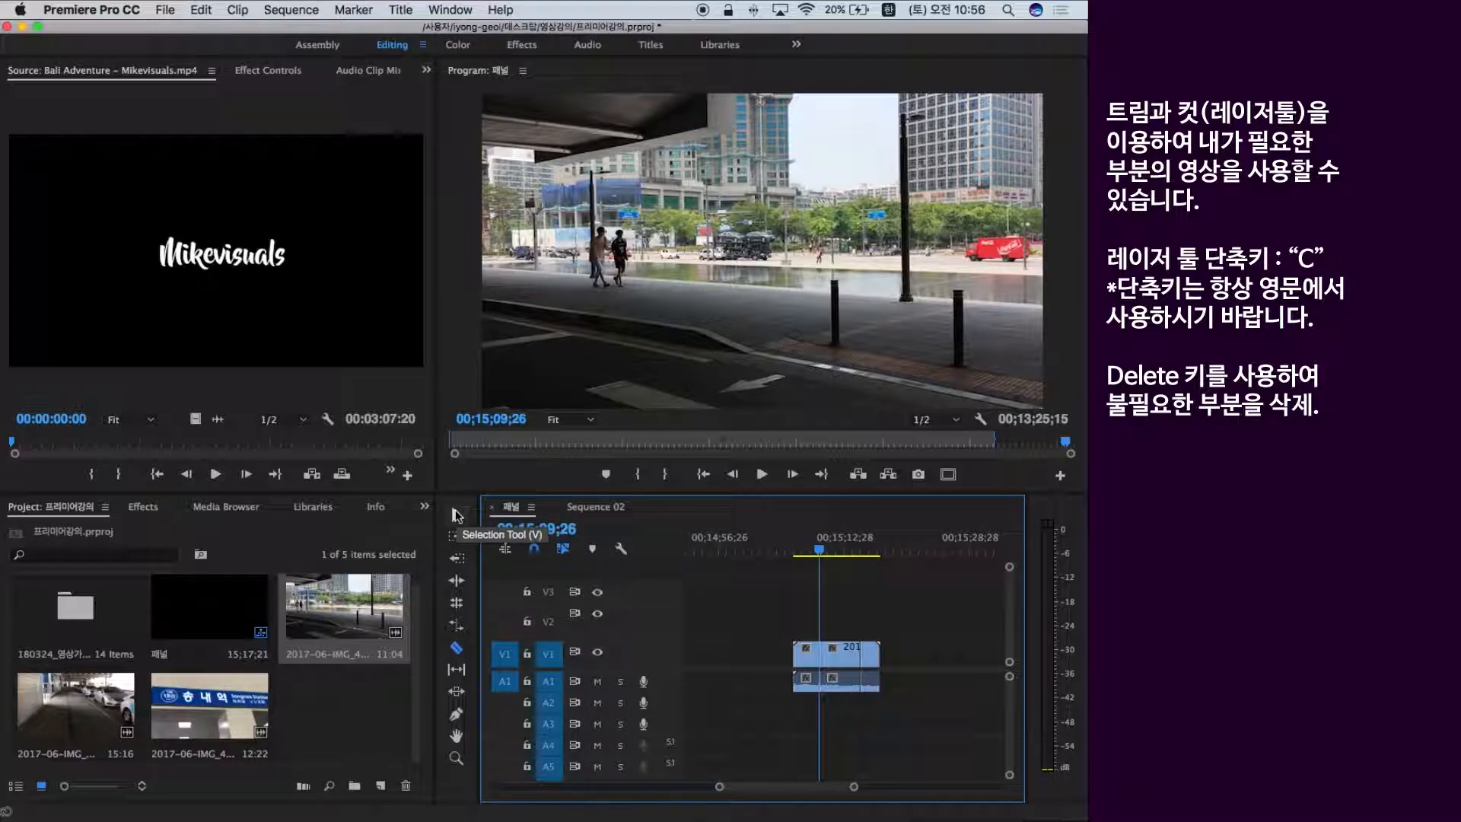
Delete the first and last pieces of the split IMG_4393 clip and play the remaining middle piece.
click(457, 515)
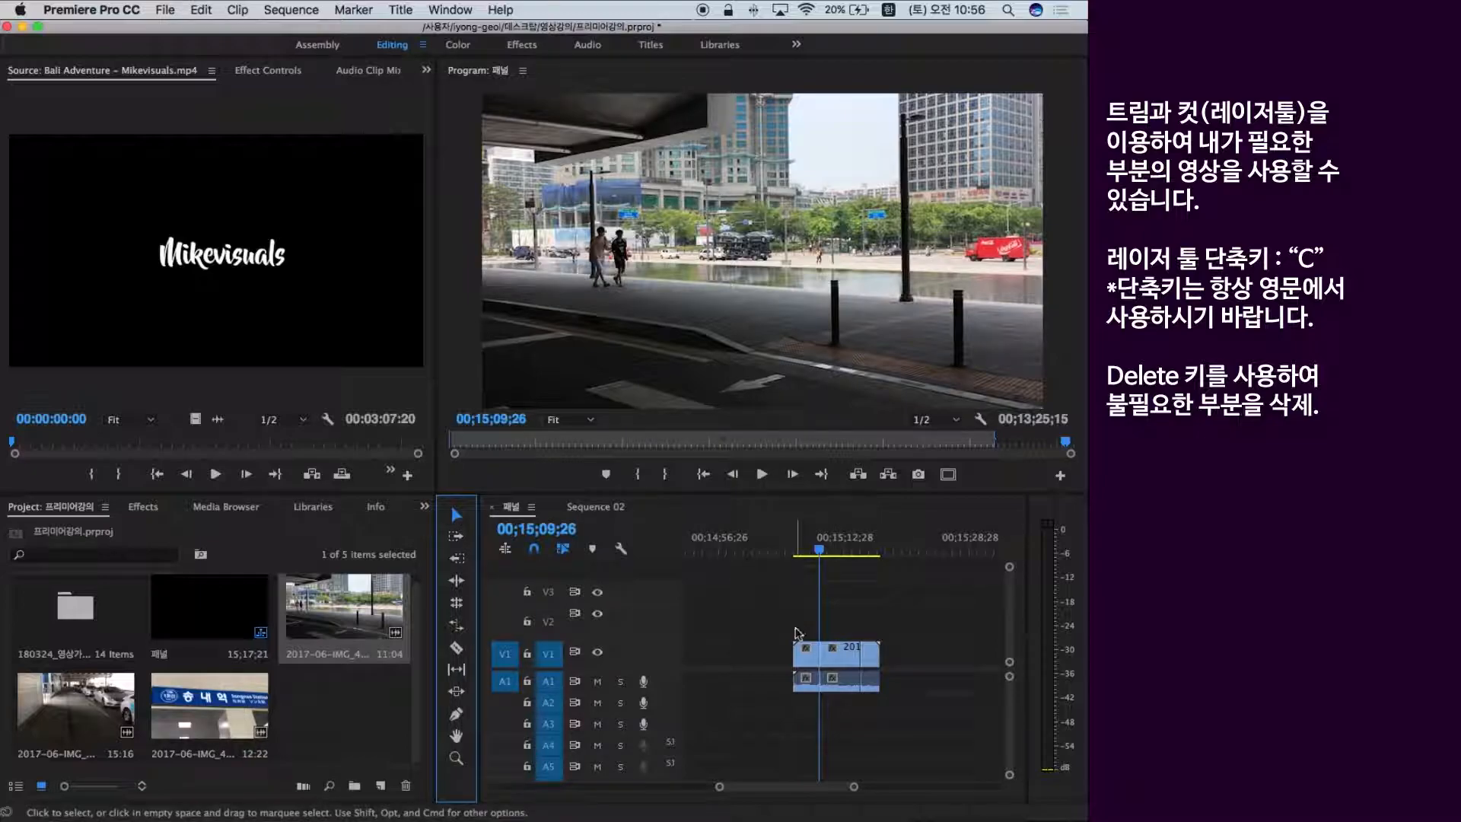
click(803, 651)
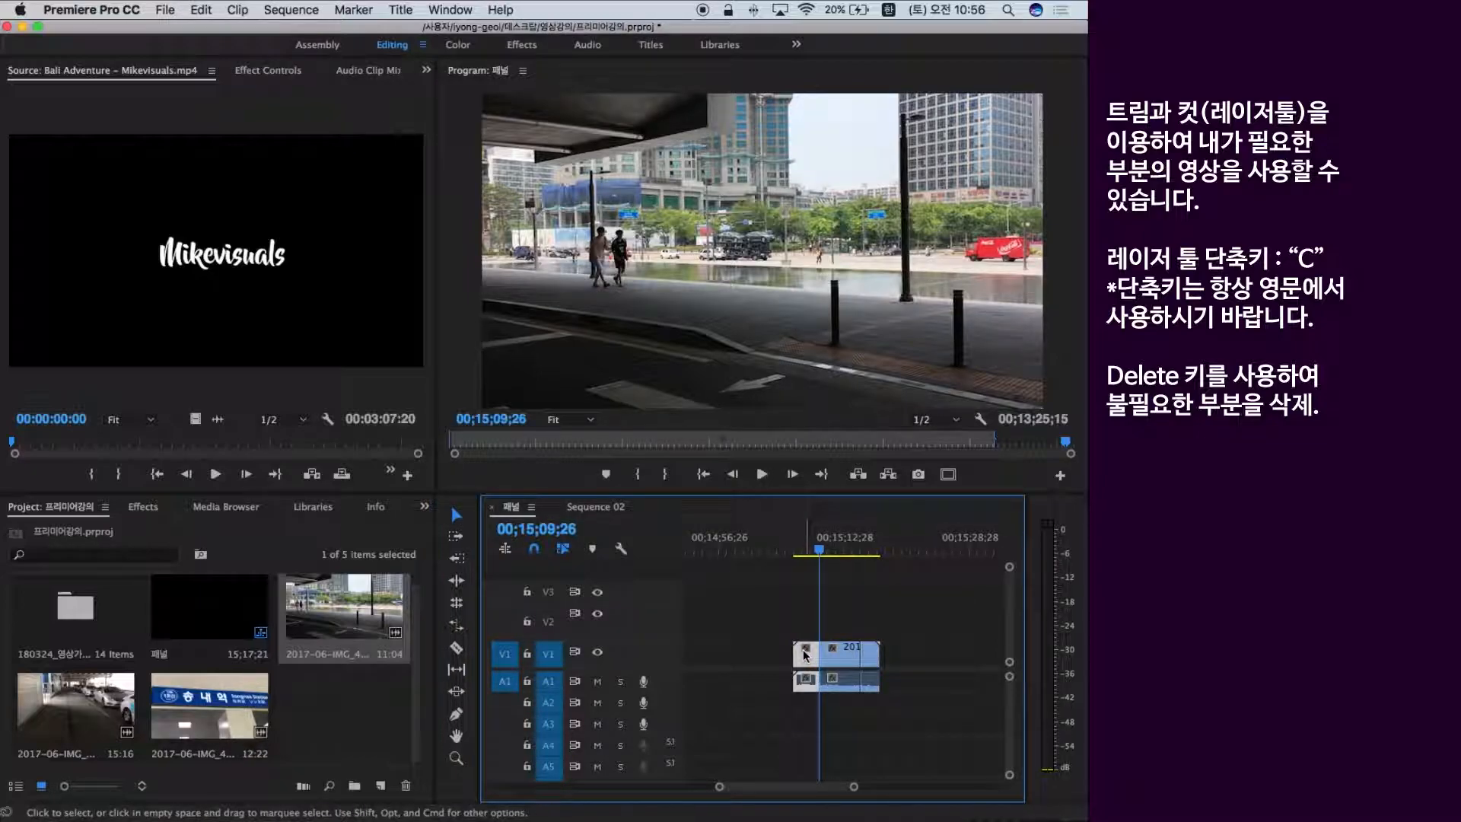
key(Delete)
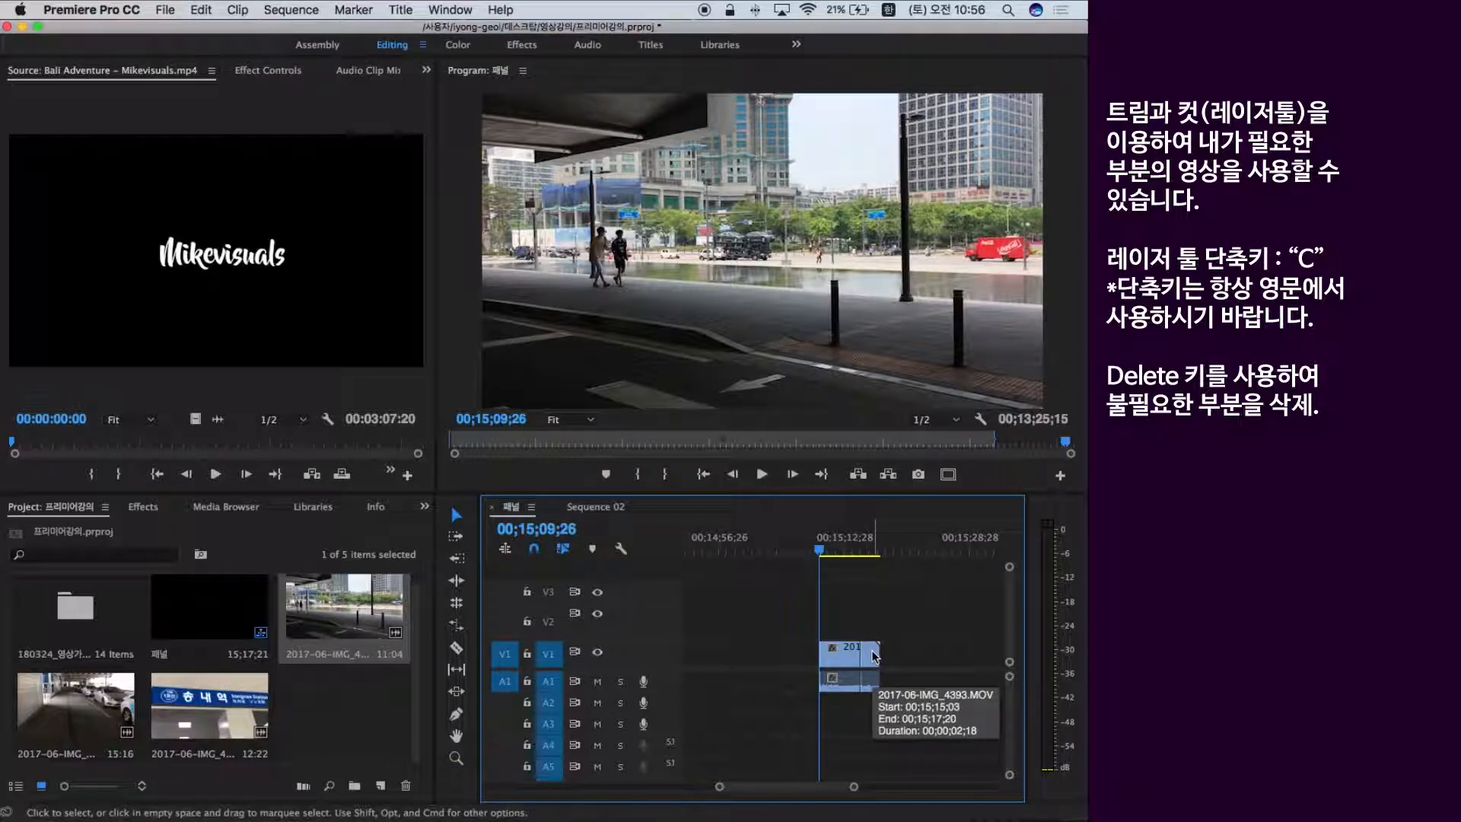
click(874, 656)
key(Delete)
key(space)
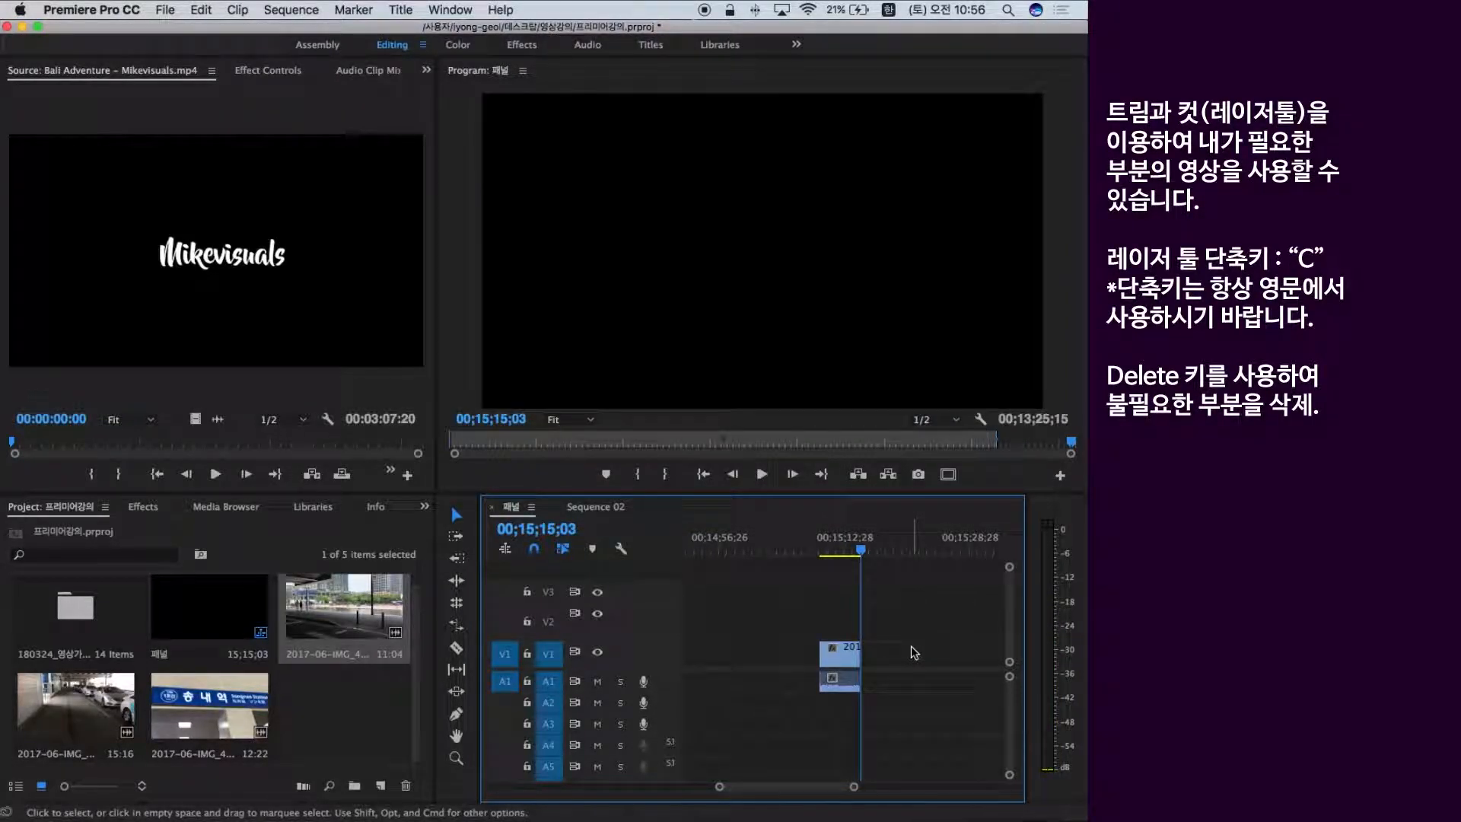
key(space)
key(space)
Extend the start of the remaining IMG_4393 piece back to the beginning of its footage, for a duration of 00;00;08;15.
key(minus)
click(886, 548)
click(889, 547)
key(equal)
key(equal)
key(equal)
key(equal)
key(equal)
click(932, 549)
key(equal)
key(equal)
key(minus)
key(minus)
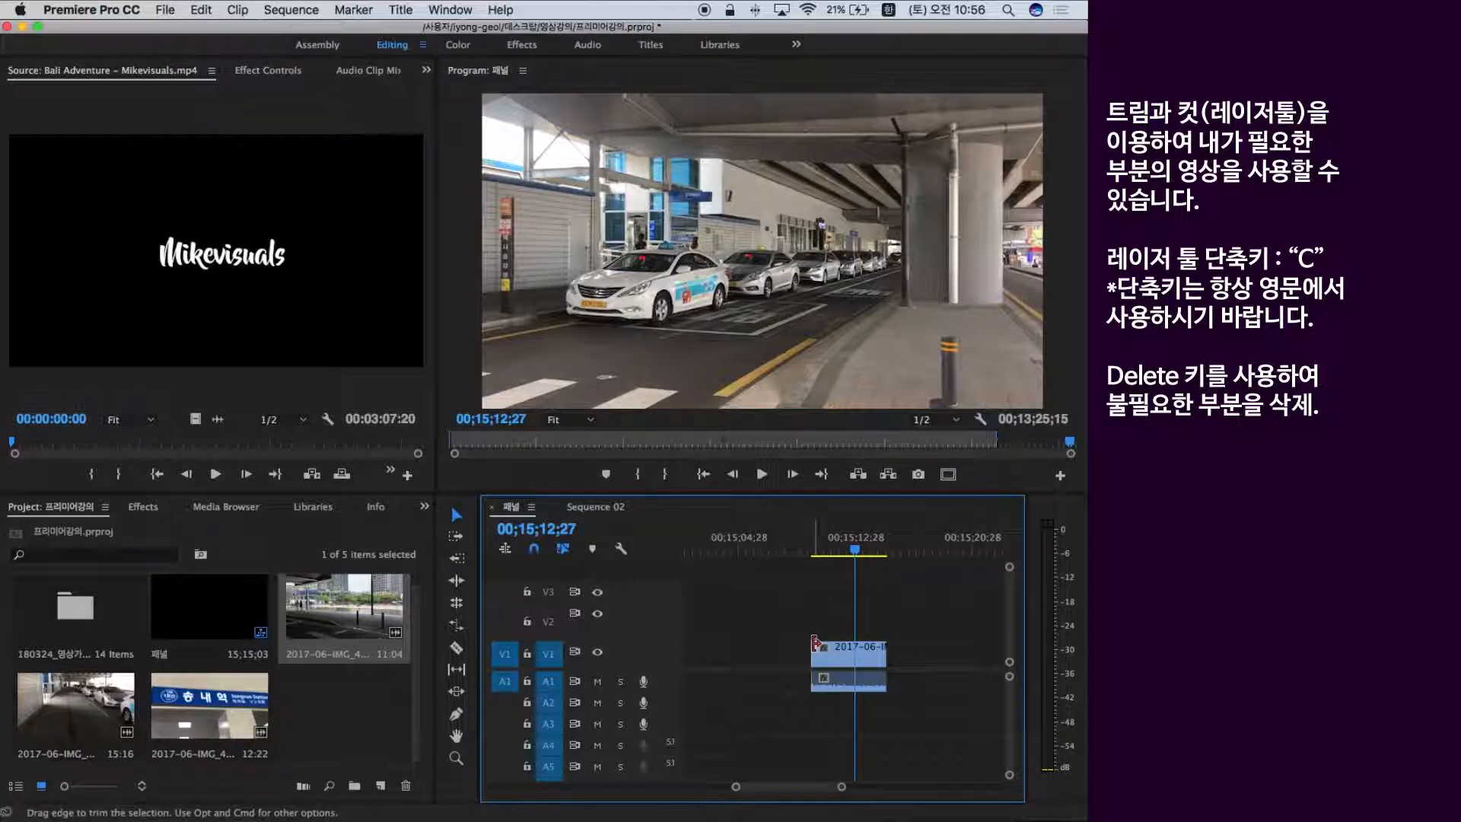
drag(815, 644, 793, 643)
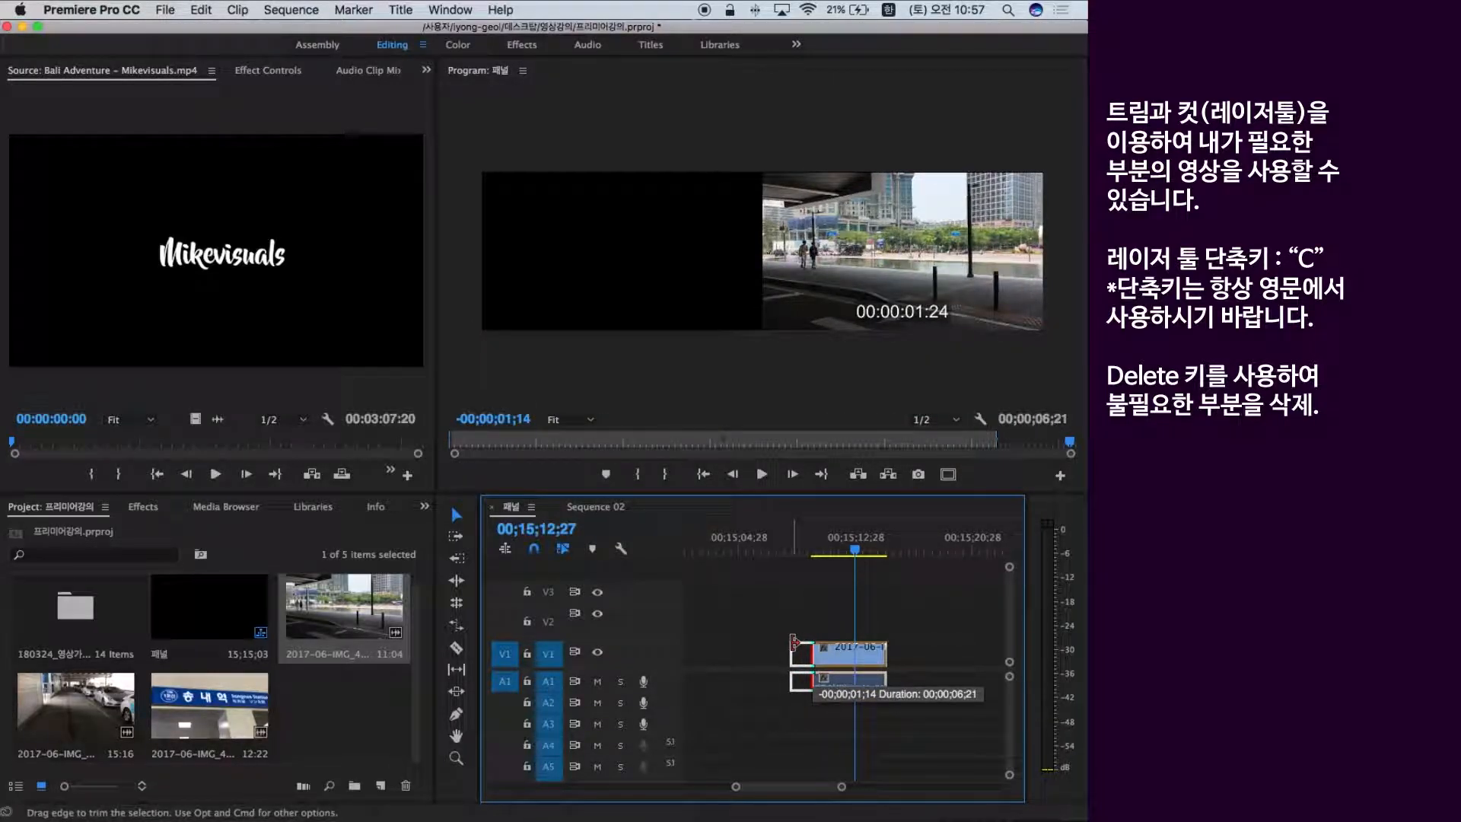
drag(794, 643, 794, 643)
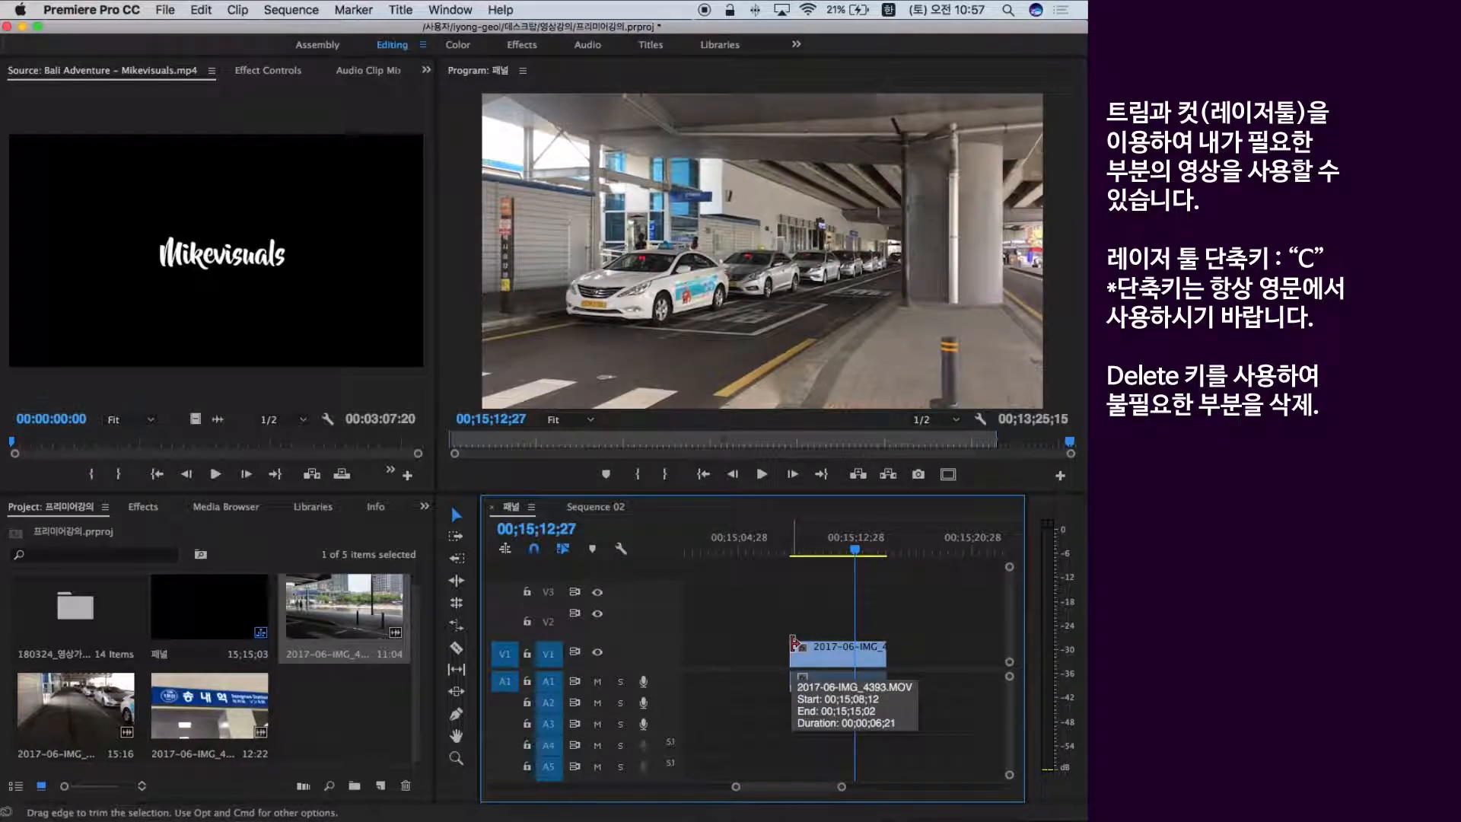
drag(793, 642, 701, 644)
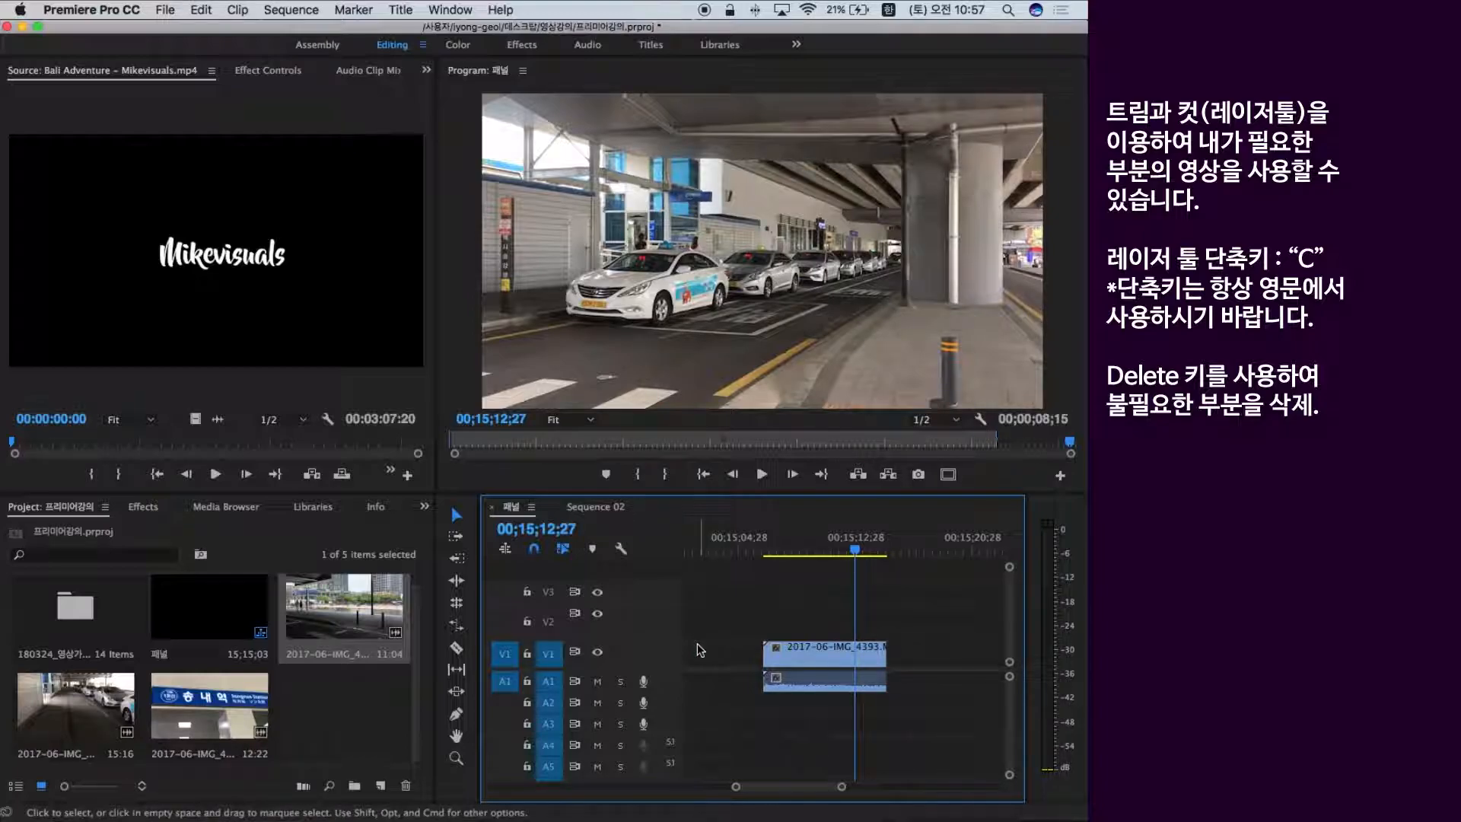
mouse_move(764, 647)
mouse_down()
mouse_move(829, 652)
mouse_move(738, 652)
mouse_up()
Delete the IMG_4393 clip from the timeline.
click(833, 651)
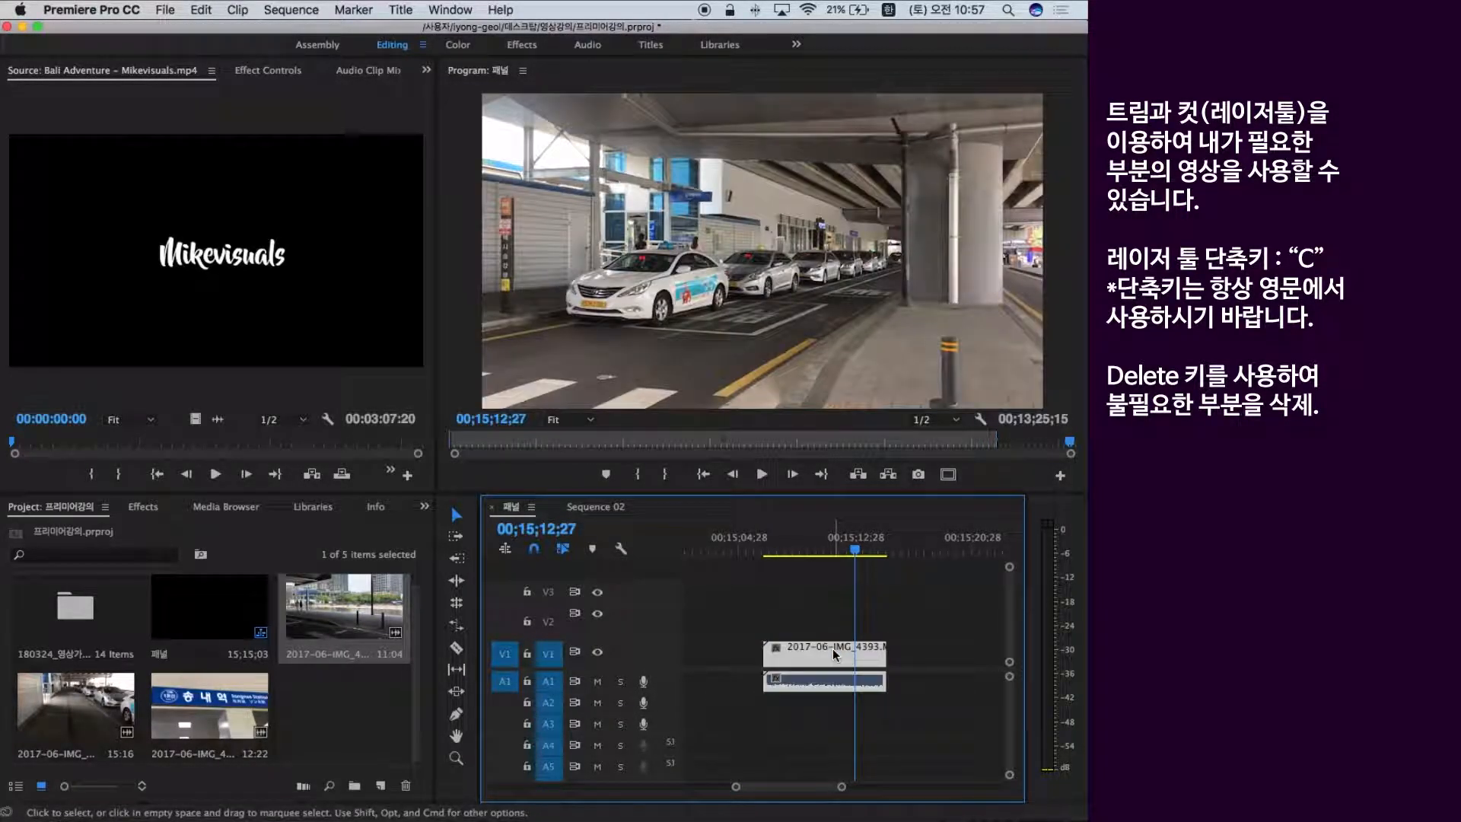
key(Delete)
Try trimming the start of the Seoul Vacation Travel Guide clip to 00;03;01;10, and undo the trim.
key(minus)
key(minus)
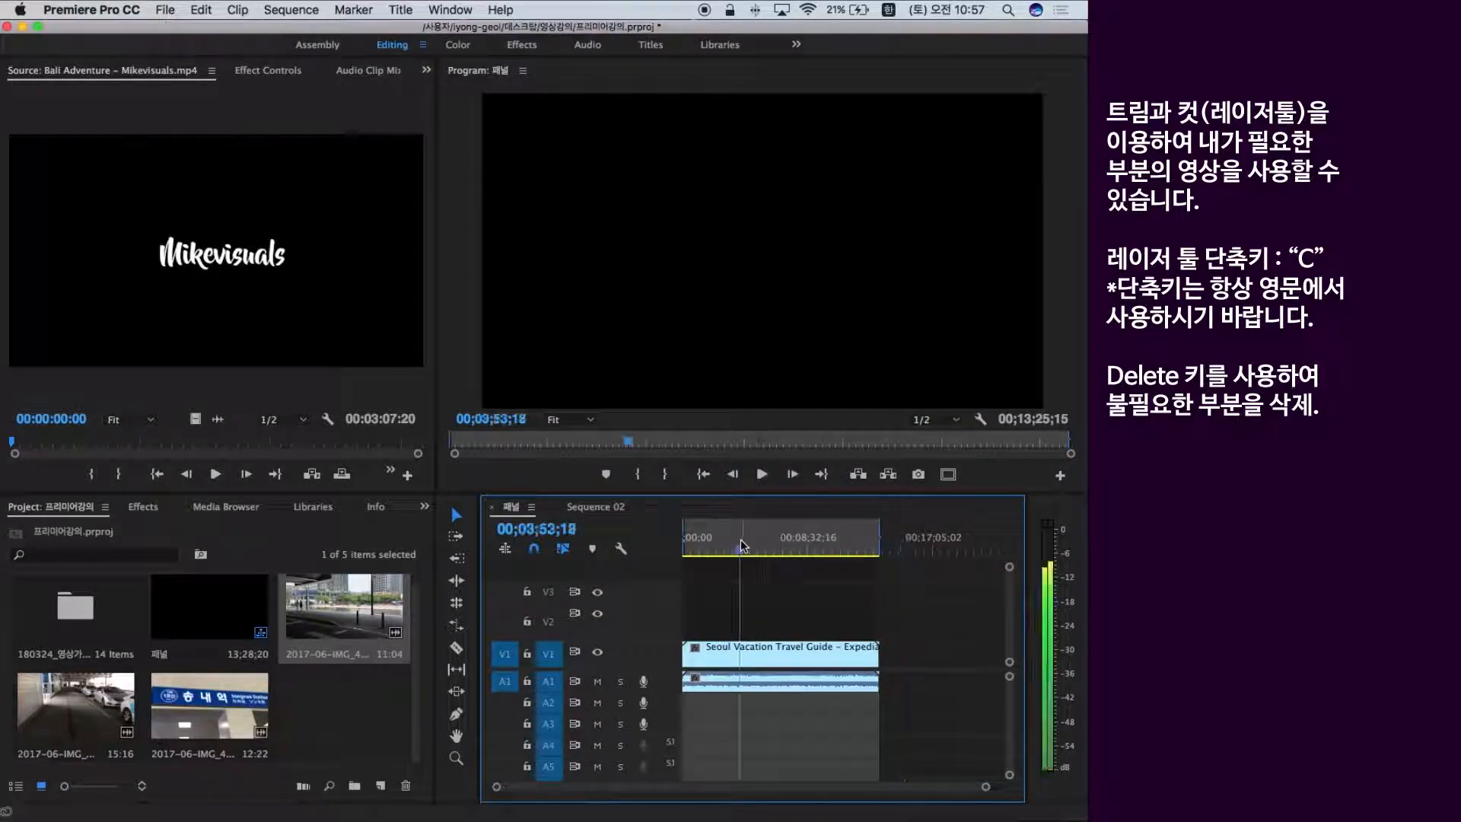
click(796, 549)
key(minus)
click(701, 550)
key(equal)
drag(778, 548, 731, 551)
key(minus)
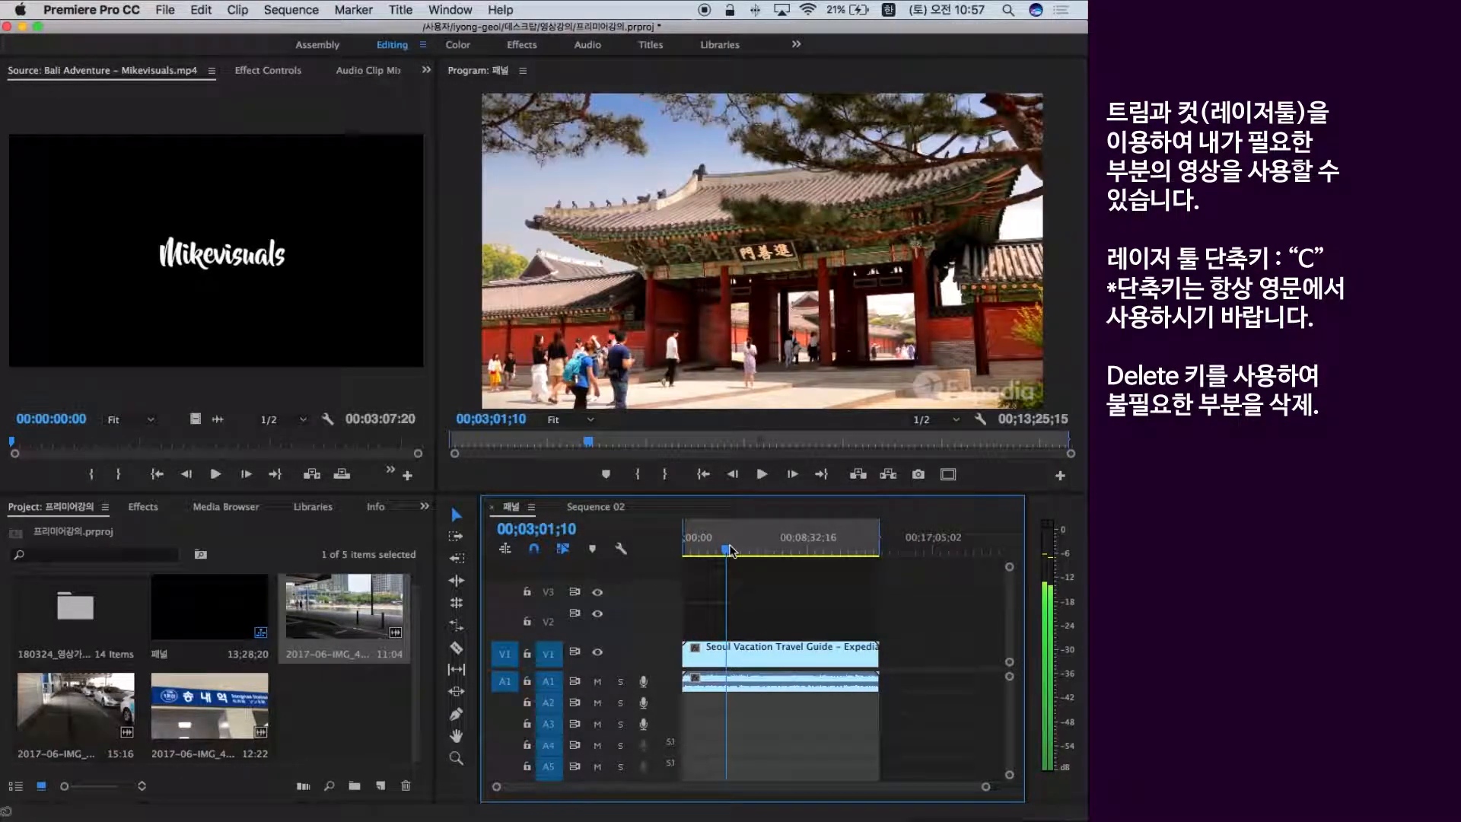
click(686, 648)
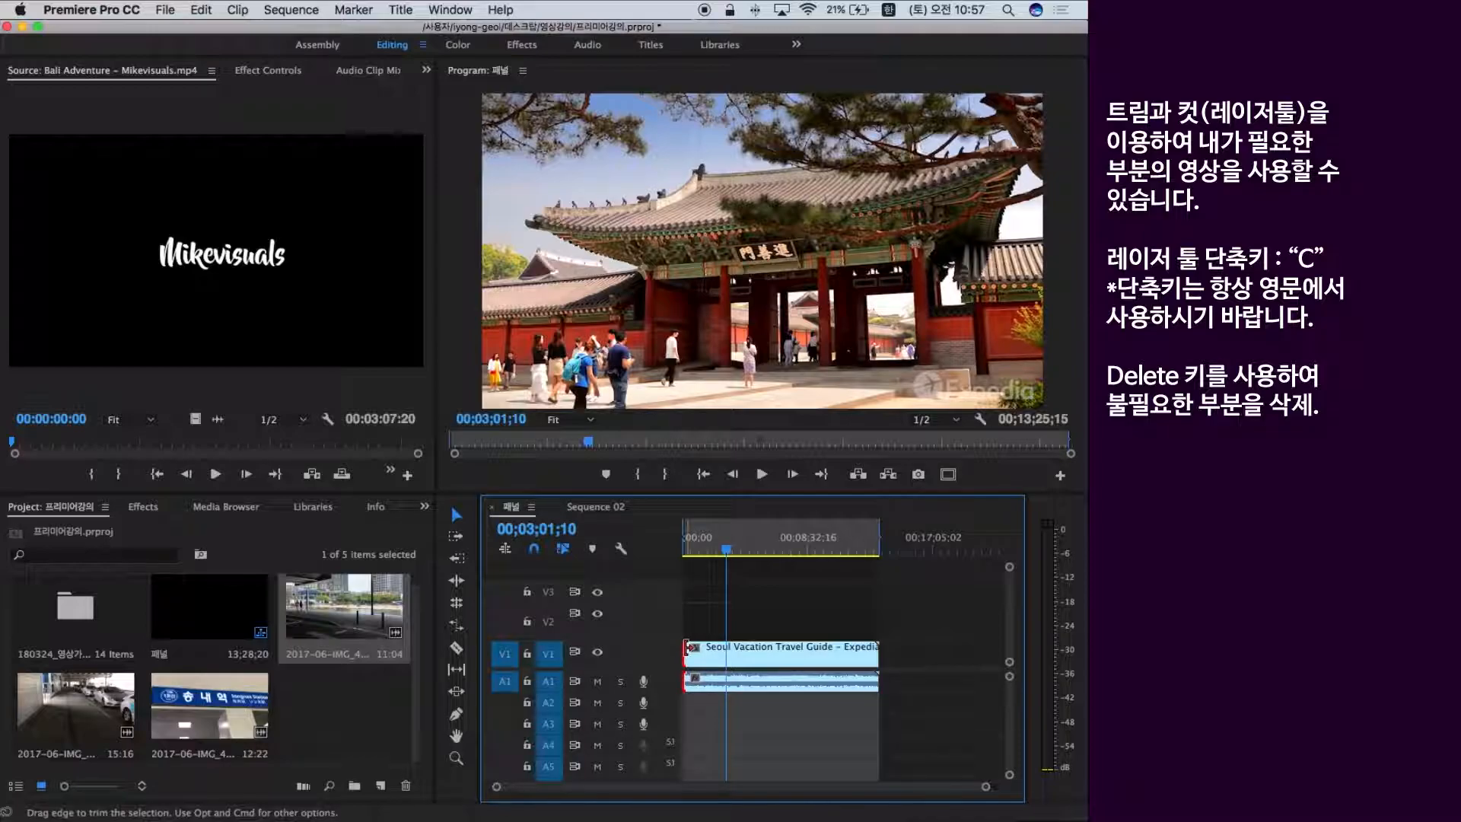
drag(686, 648, 729, 647)
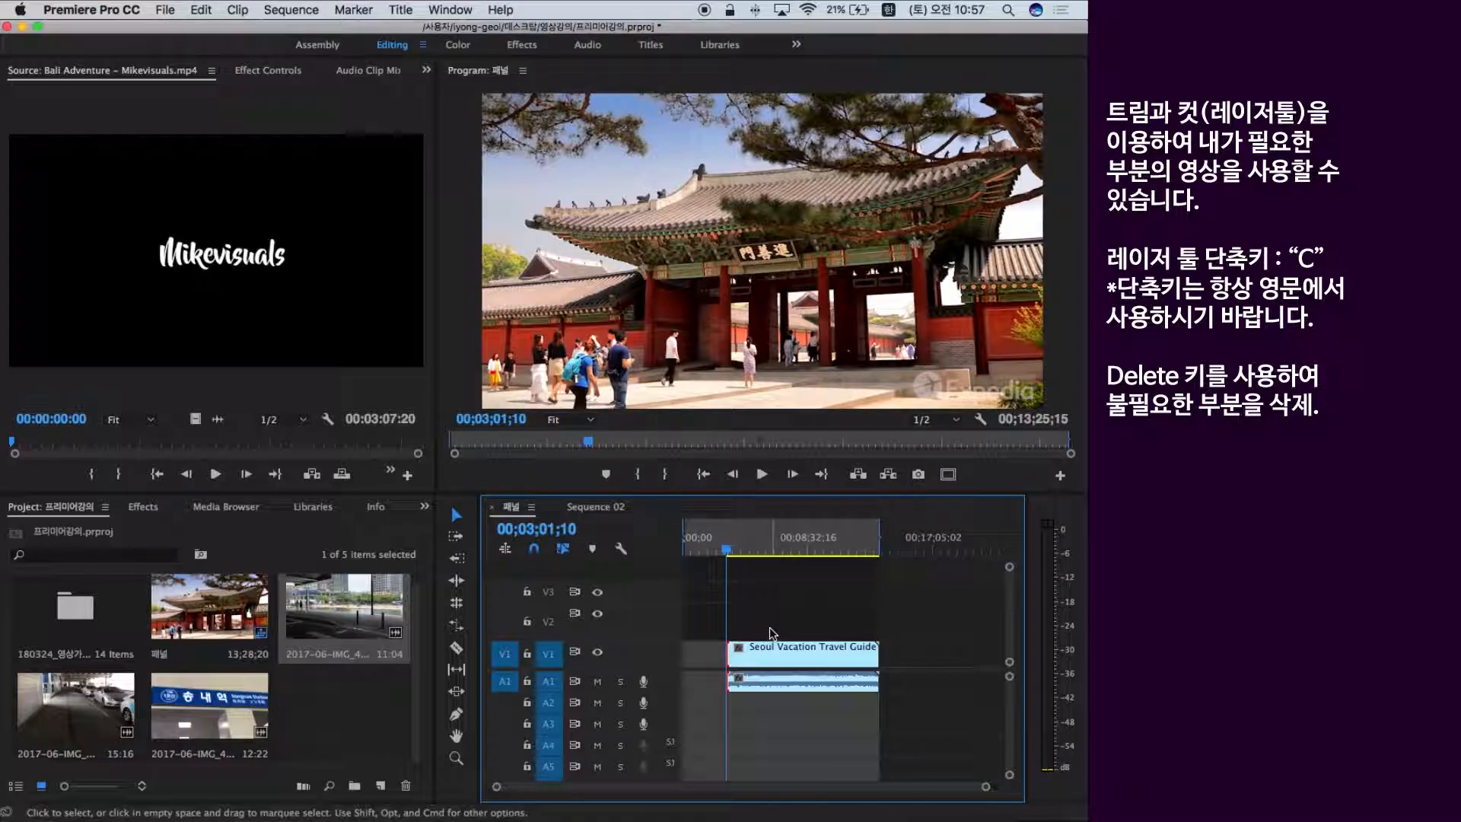
key(super+z)
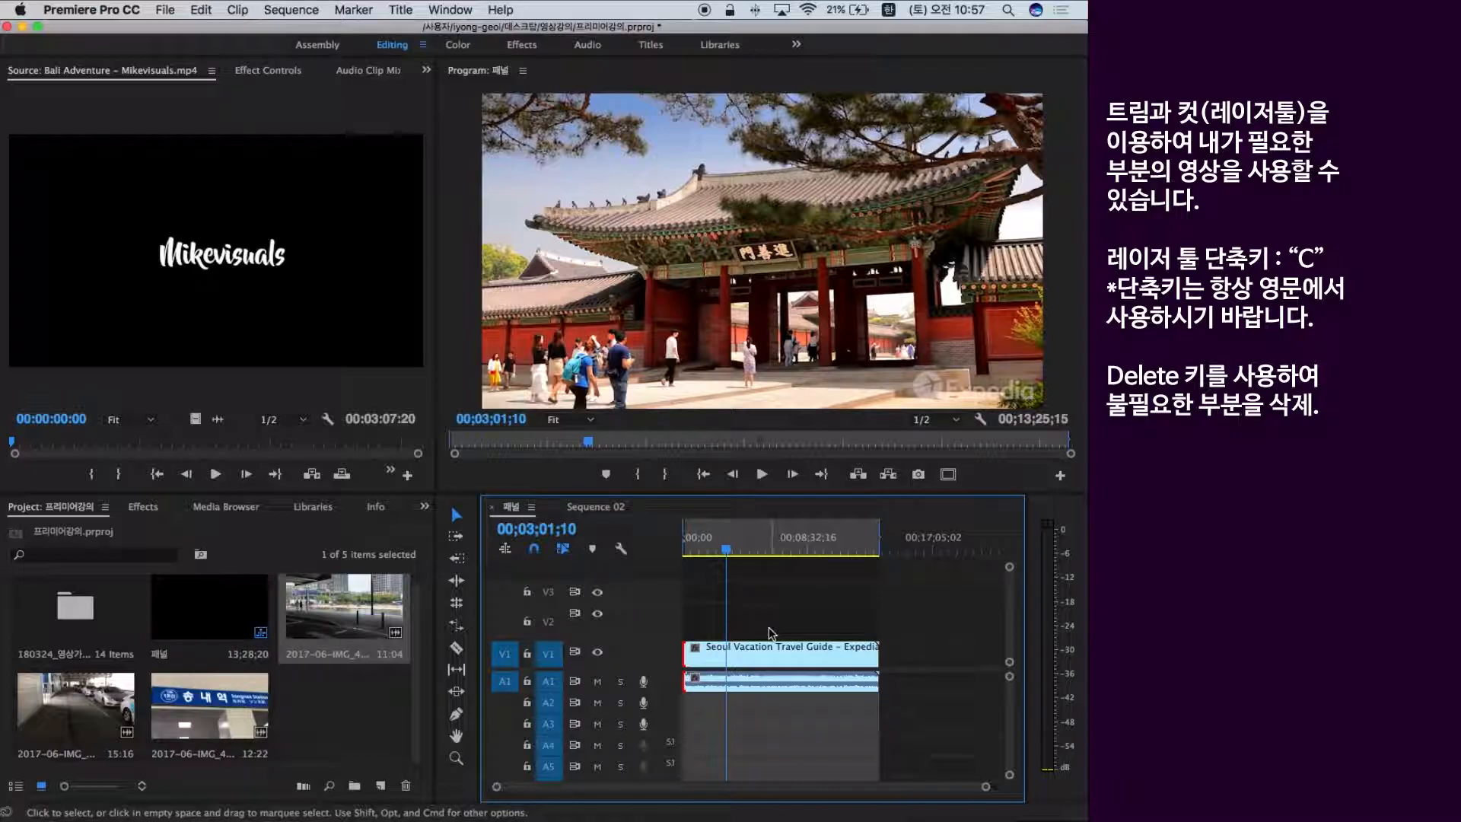
Split the Seoul Vacation Travel Guide clip with the Razor tool at 00;03;01;10 and about 00;05;52;05.
click(455, 647)
click(726, 653)
click(769, 653)
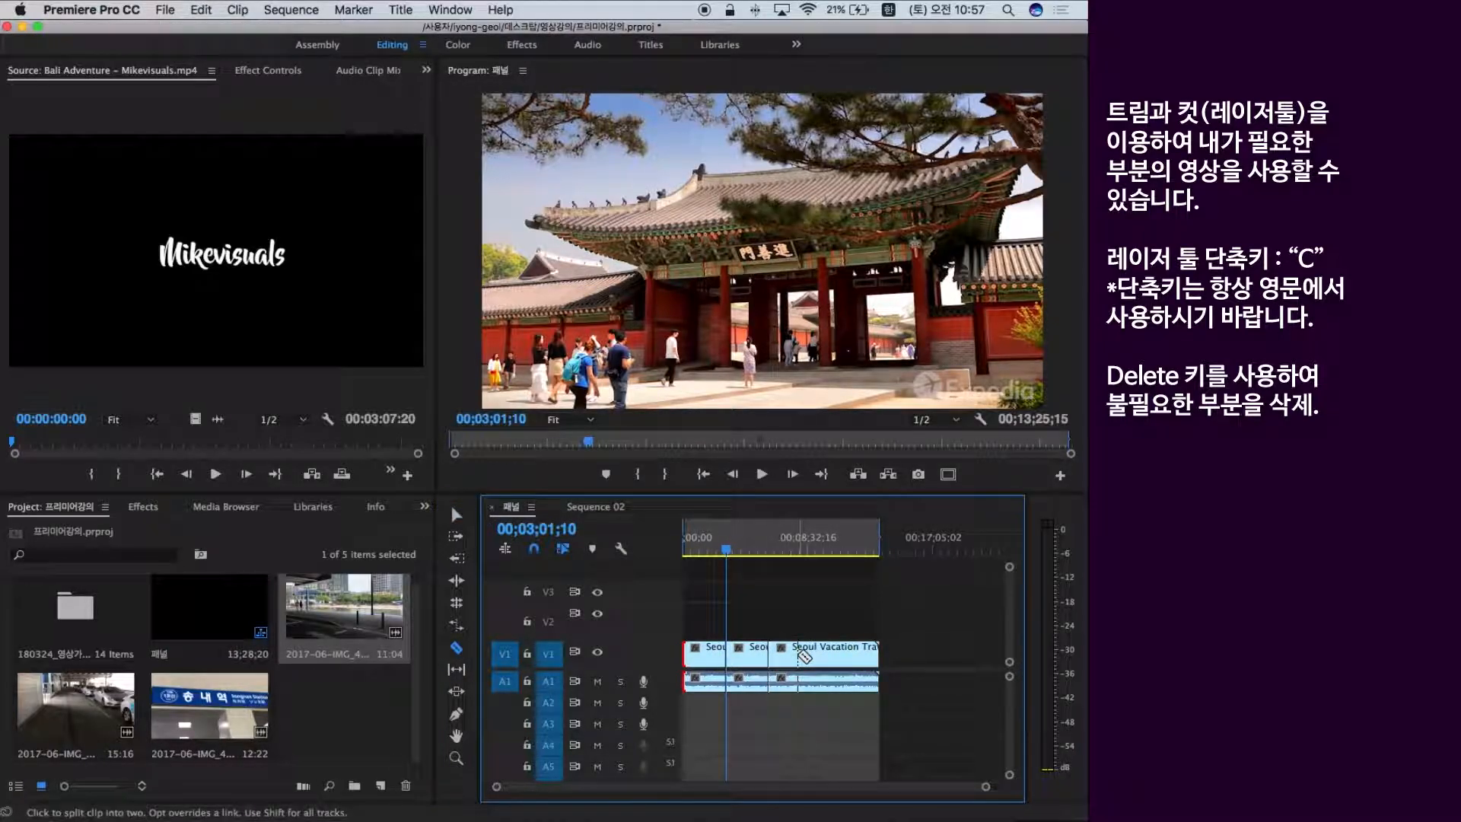
Delete the first and last pieces of the split Seoul clip and play the remaining middle piece.
click(456, 515)
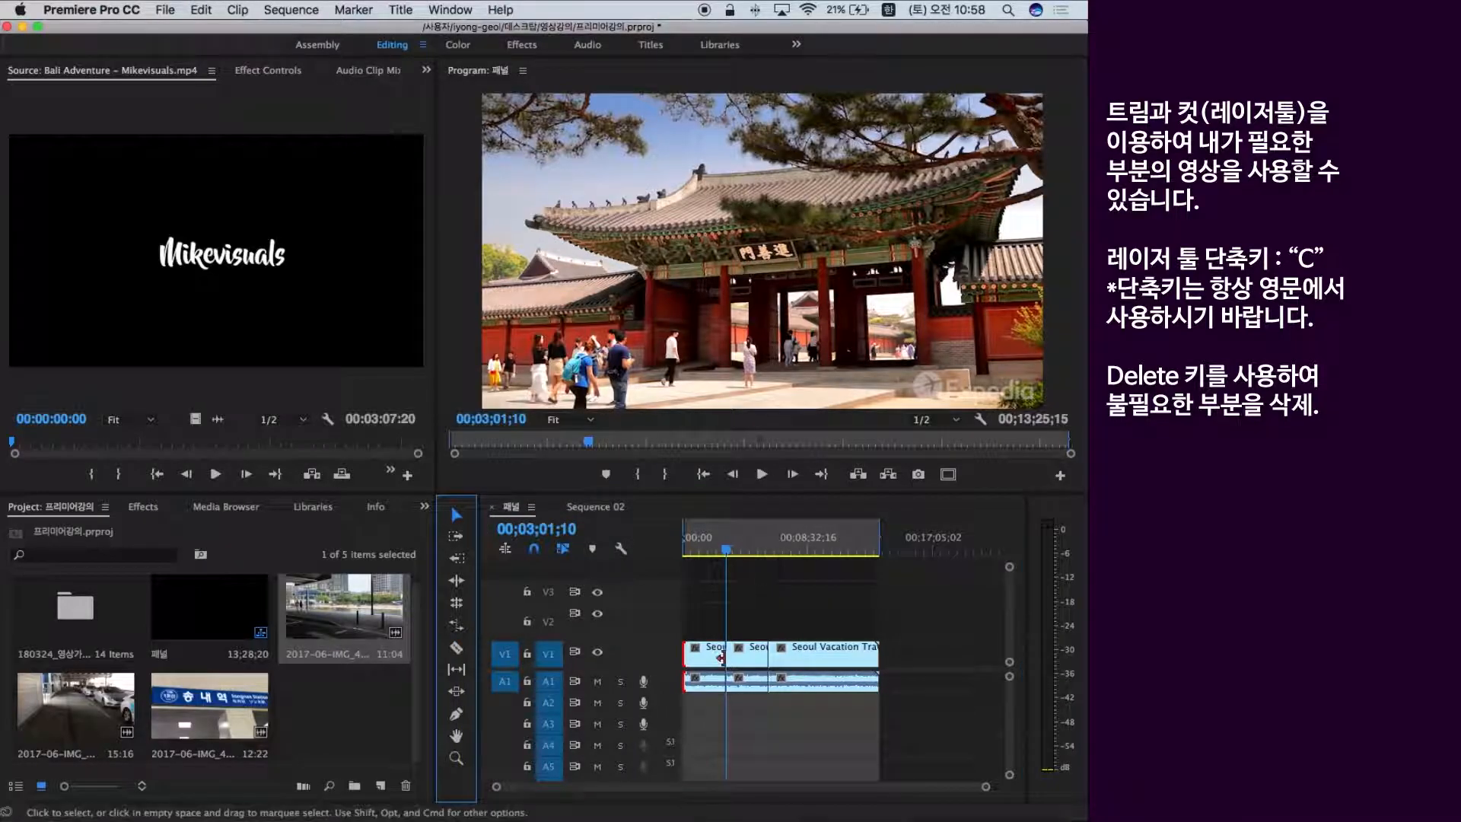
click(713, 653)
key(Delete)
click(832, 662)
key(Delete)
key(space)
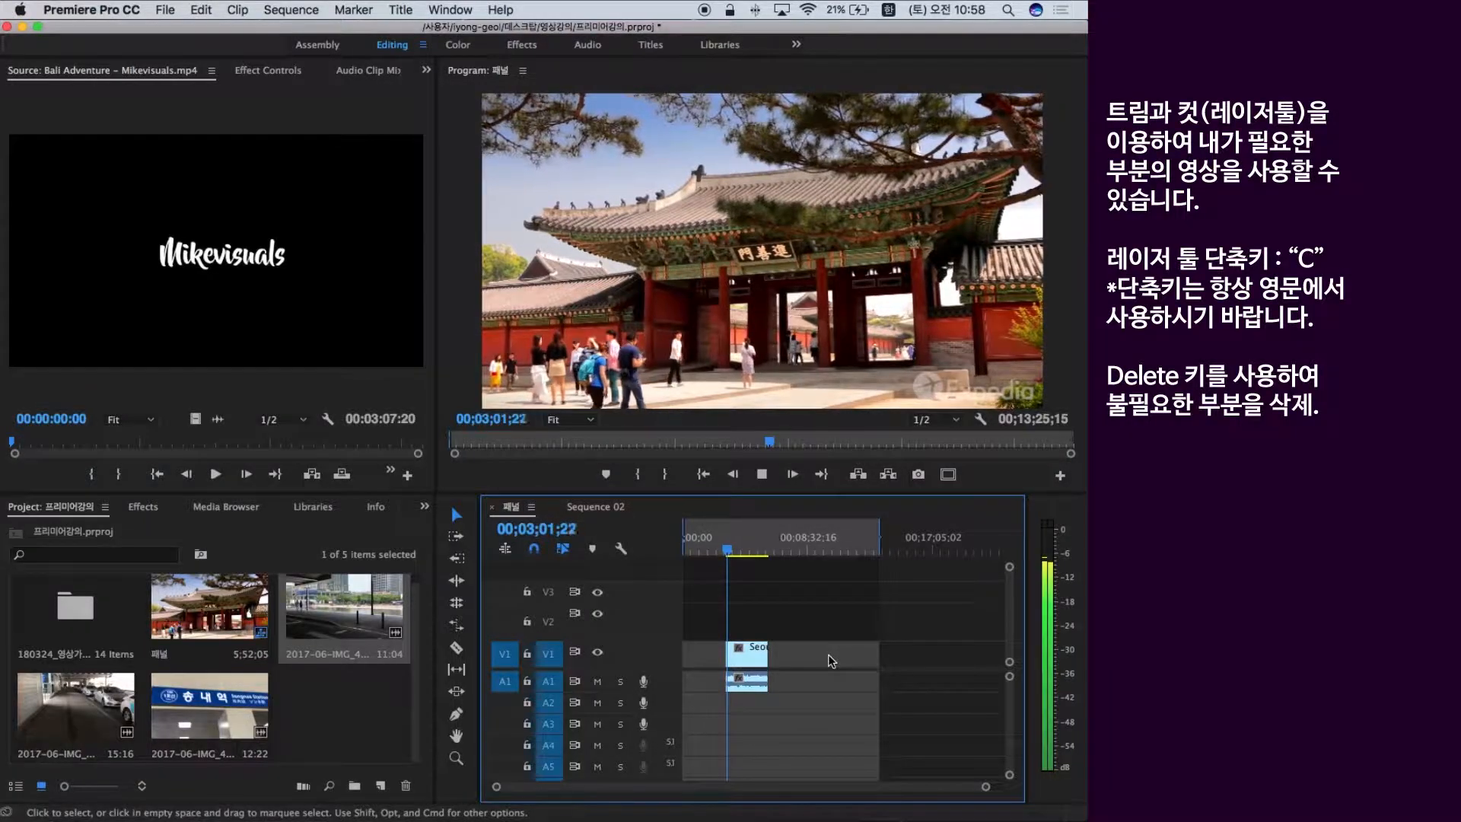
key(space)
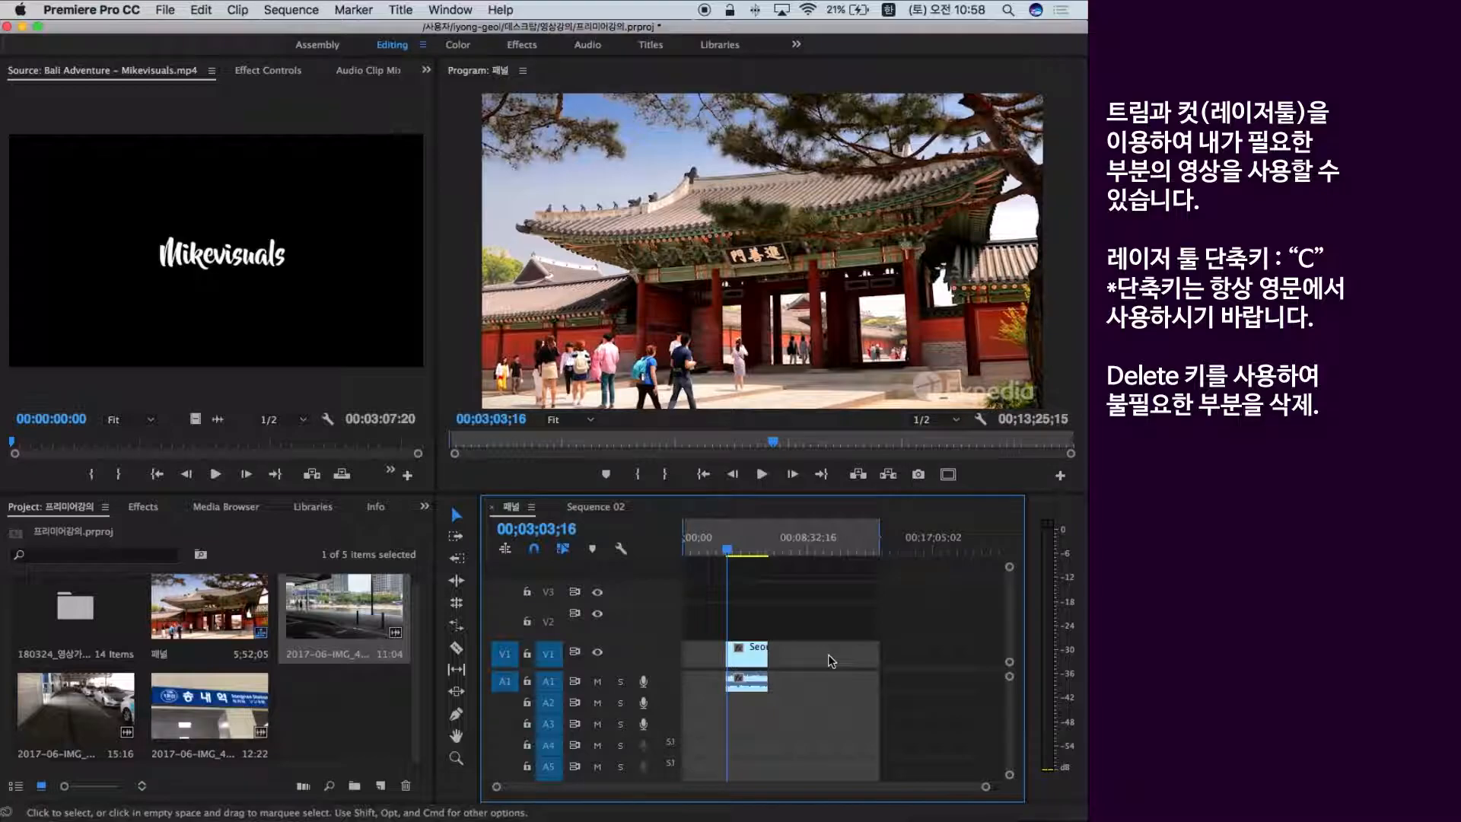
Undo the piece deletions and razor cuts on the Seoul Vacation Travel Guide clip.
key(space)
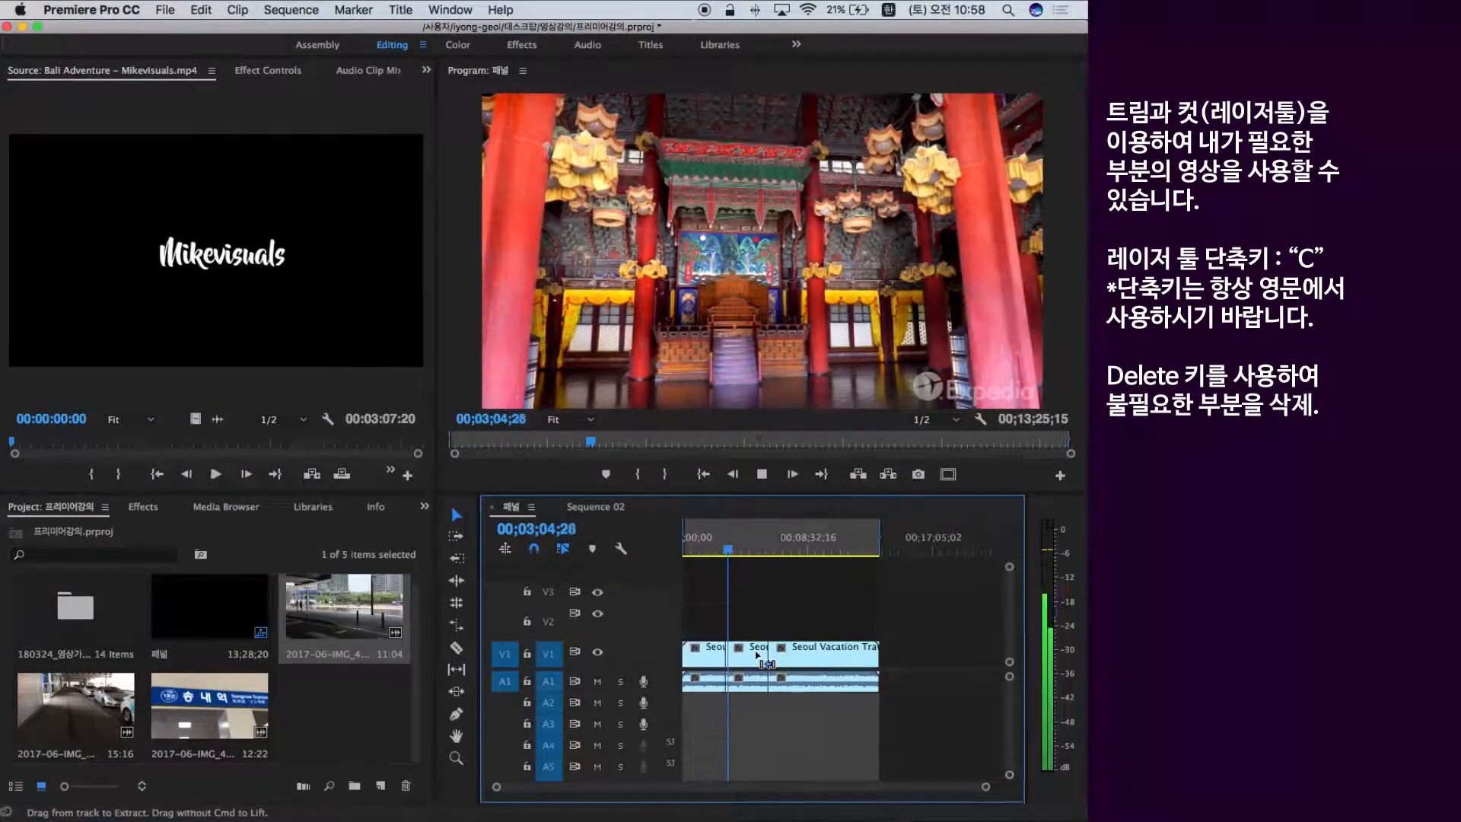
key(super+z)
key(super+z)
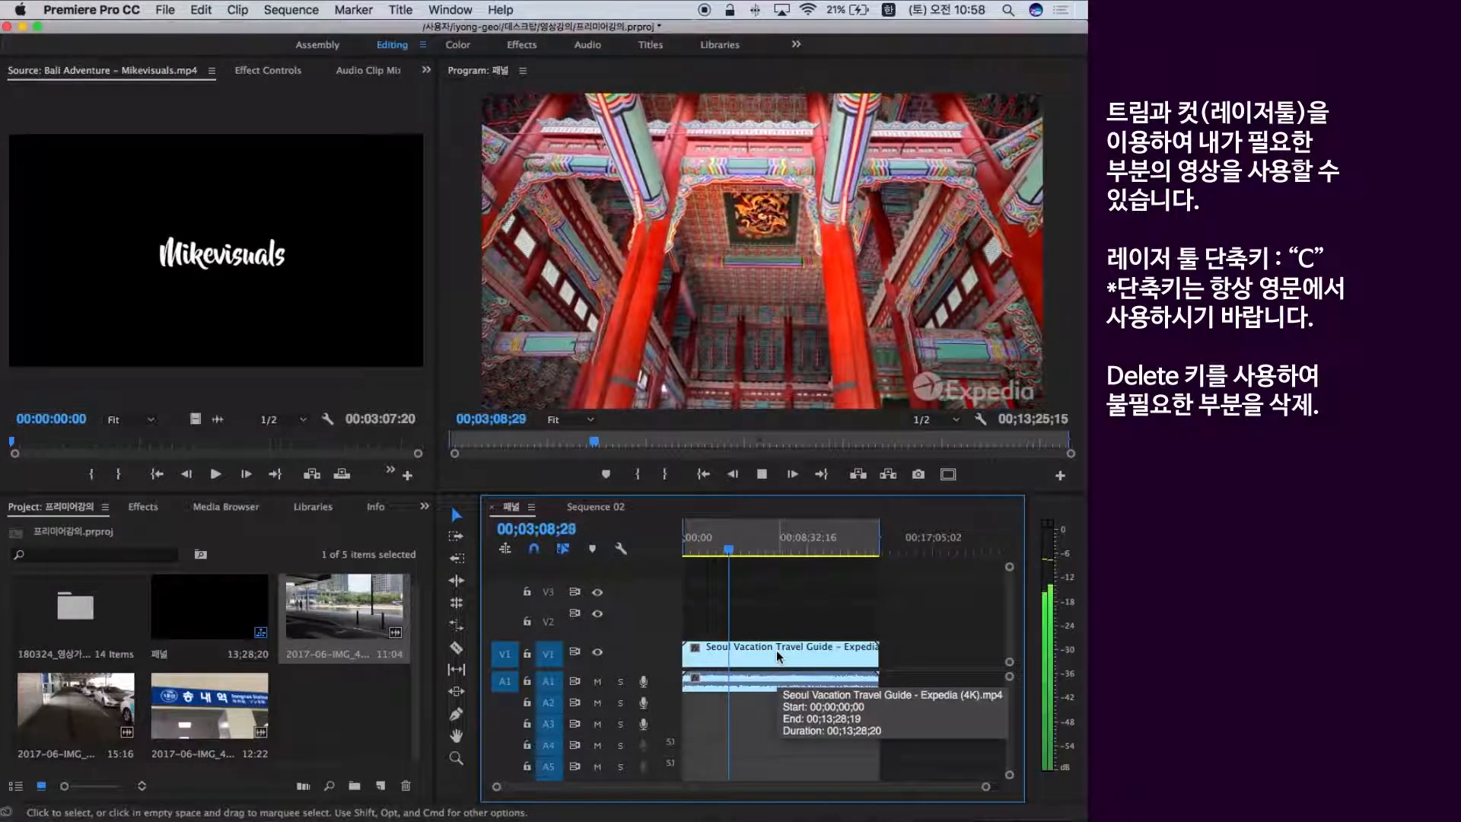
Find the exact frame at 00;00;22;04 and split the Seoul Vacation Travel Guide clip there with the Razor tool.
mouse_move(732, 554)
mouse_down()
mouse_move(693, 551)
mouse_move(725, 551)
mouse_up()
key(equal)
key(equal)
key(equal)
key(Left)
key(Right)
key(Right)
key(Right)
key(Right)
key(Right)
key(Right)
key(Right)
key(Right)
key(Right)
key(Right)
key(Right)
key(Right)
key(Right)
key(Right)
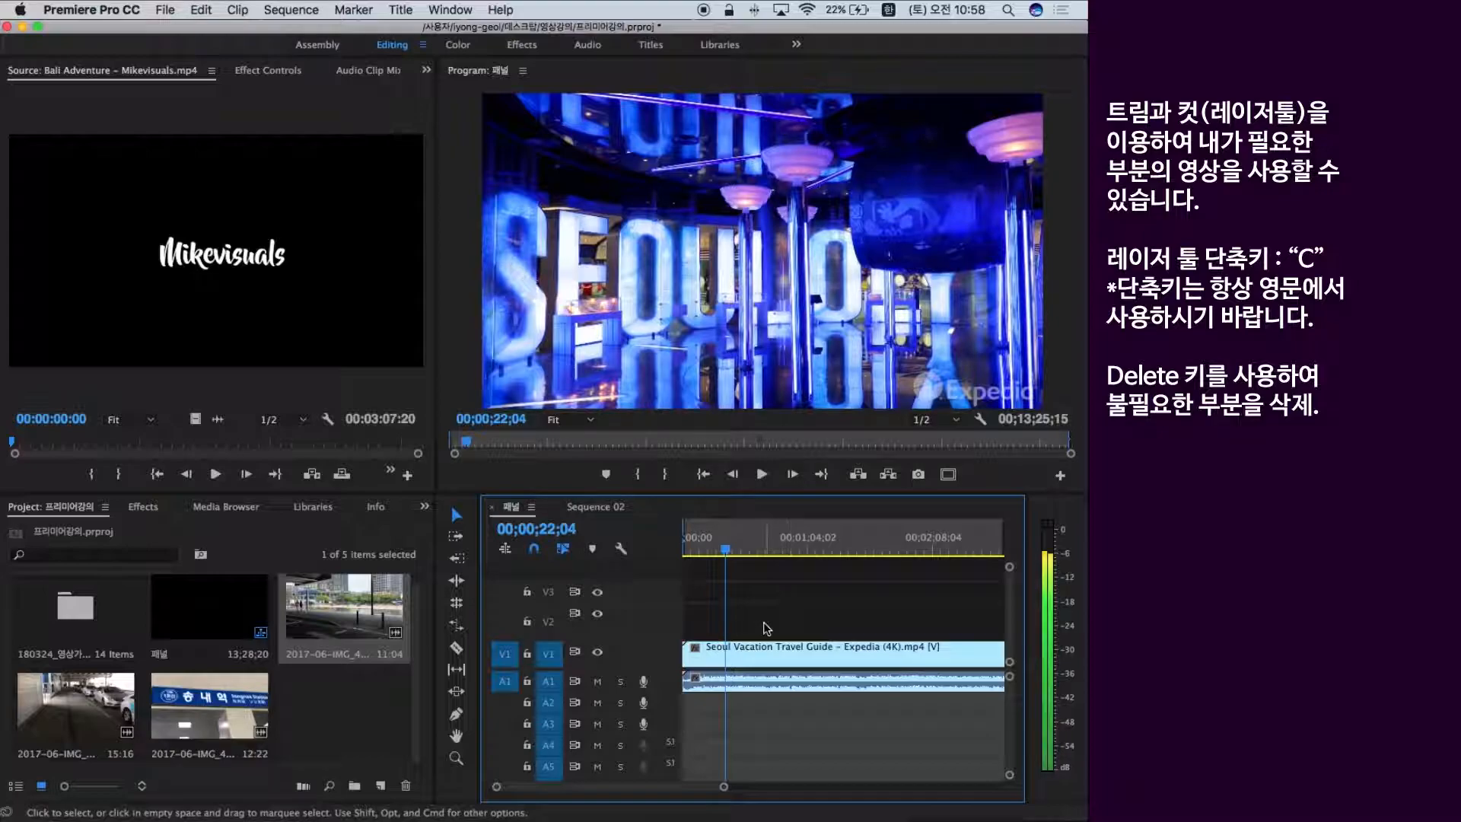
click(456, 648)
click(727, 653)
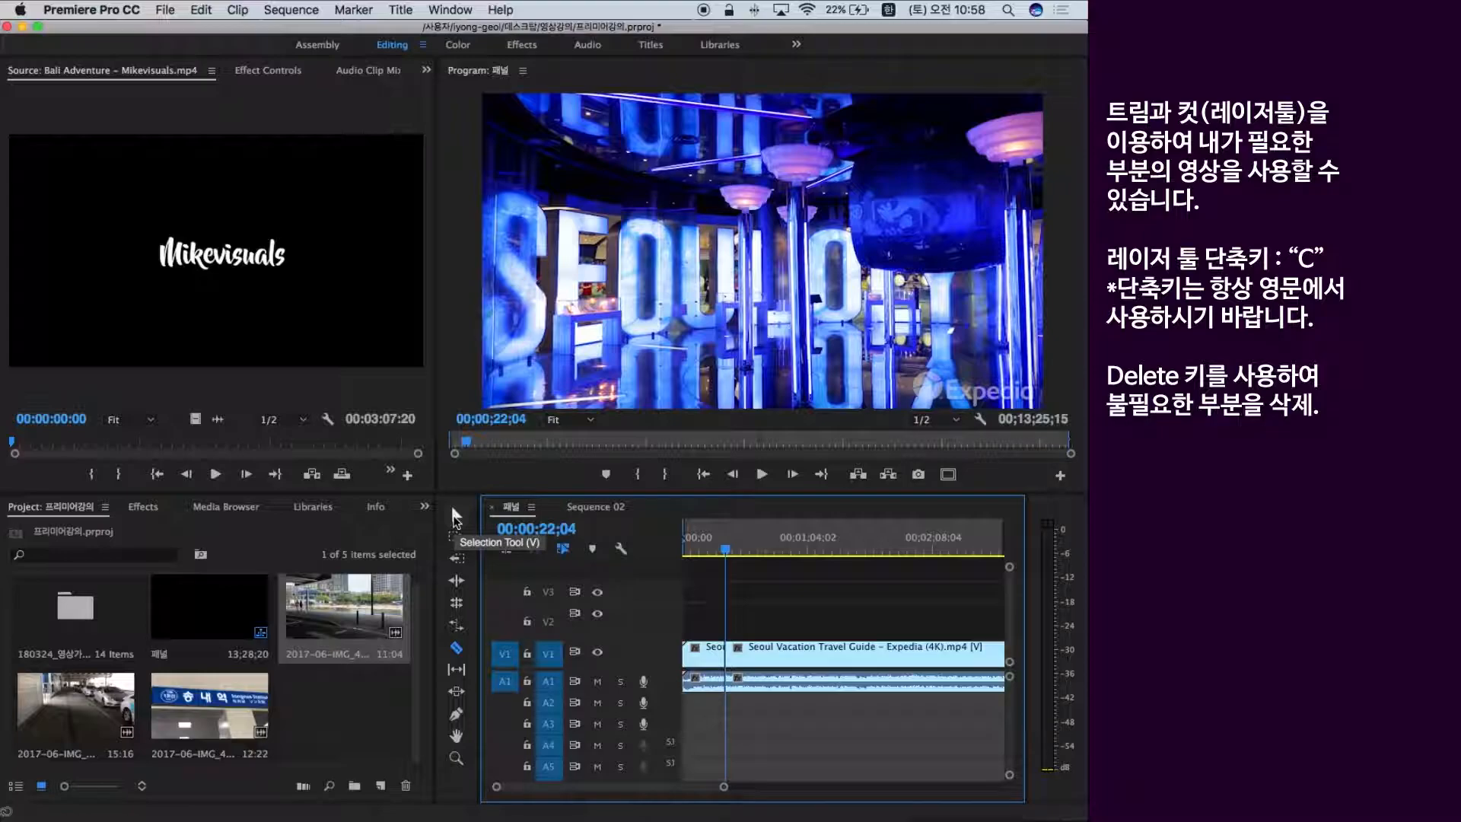
Delete the piece of the Seoul clip before the cut at 00;00;22;04.
click(455, 517)
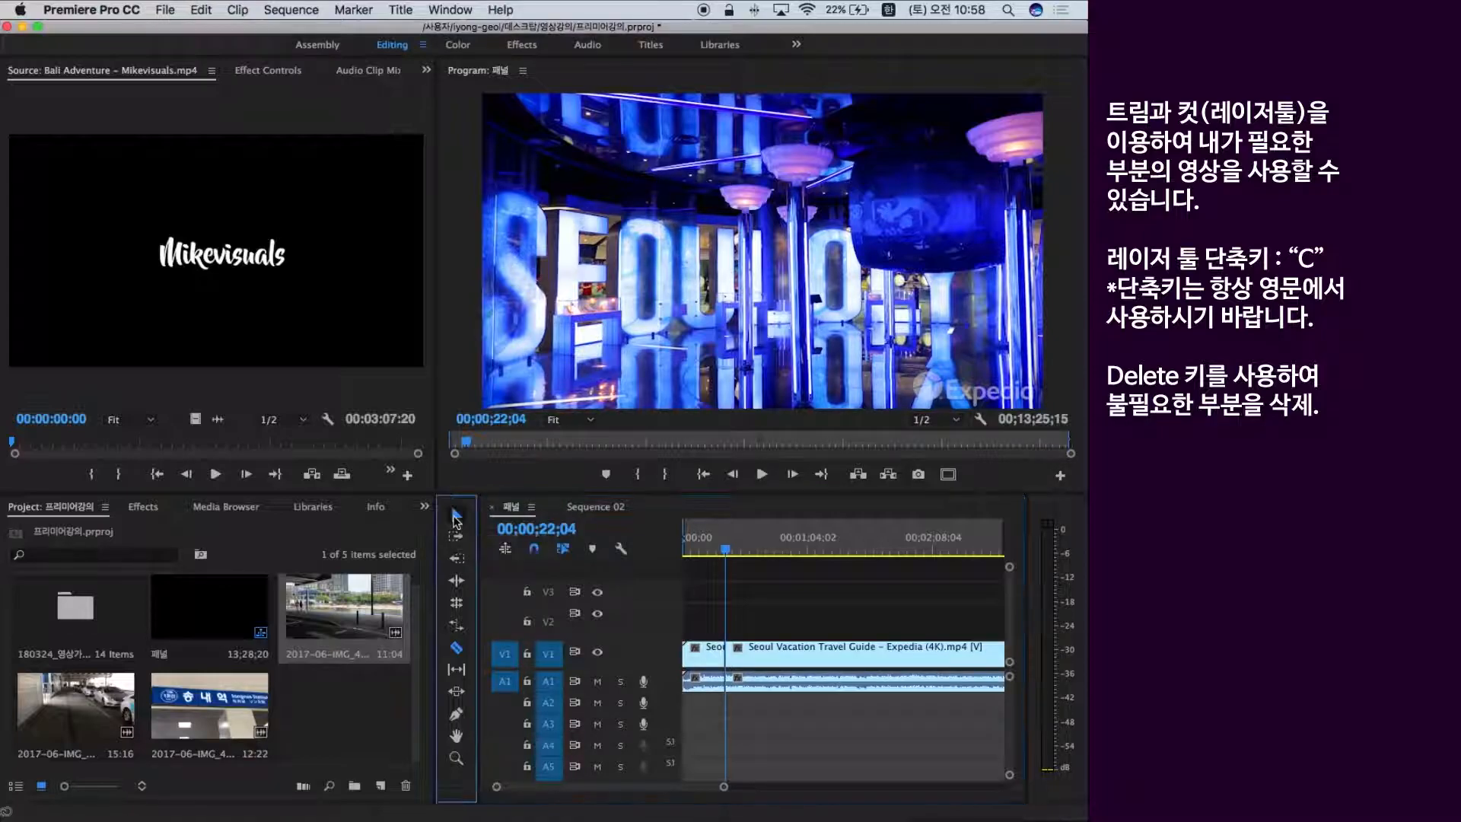
click(705, 652)
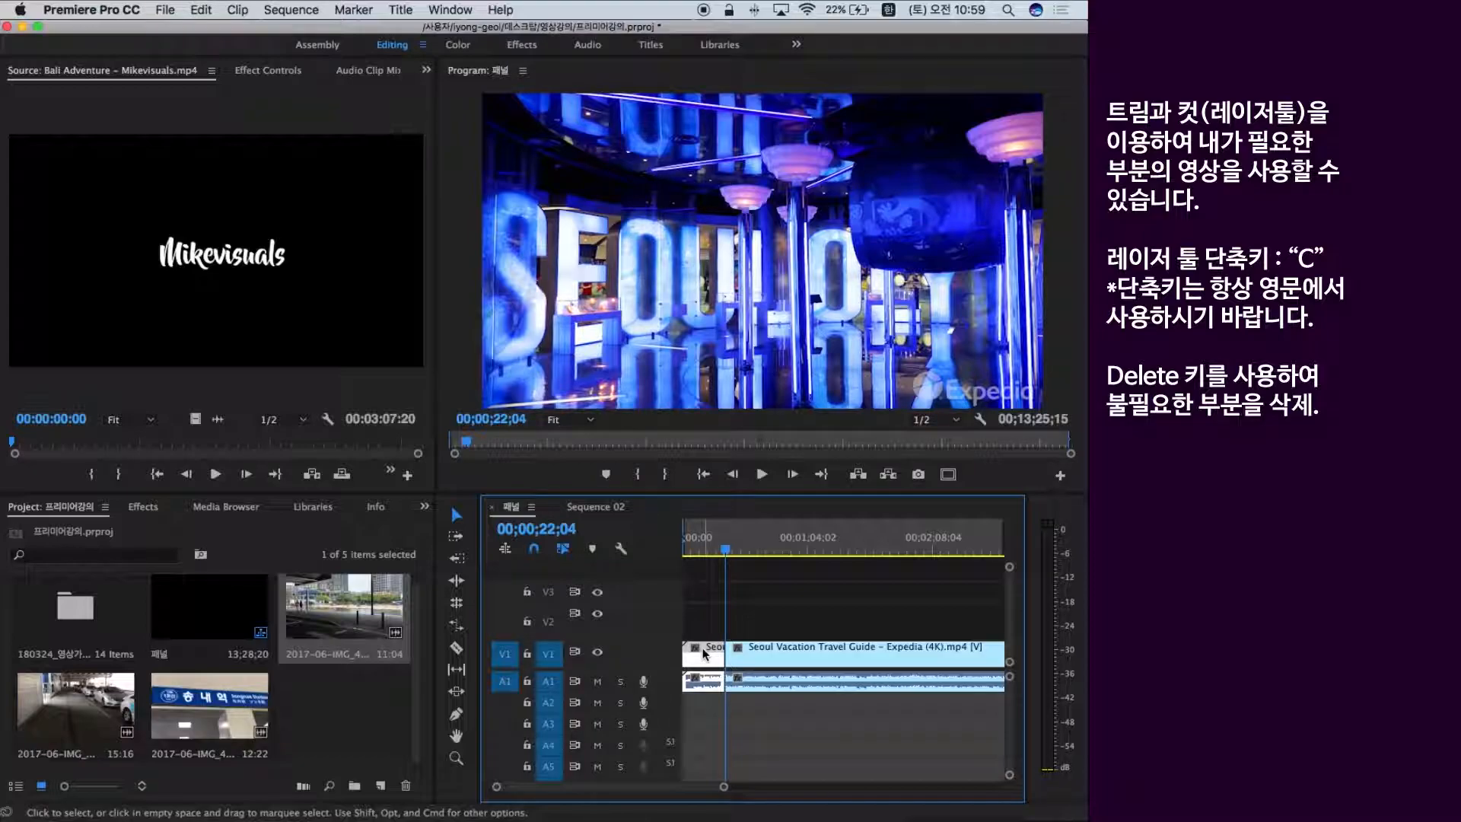
key(Delete)
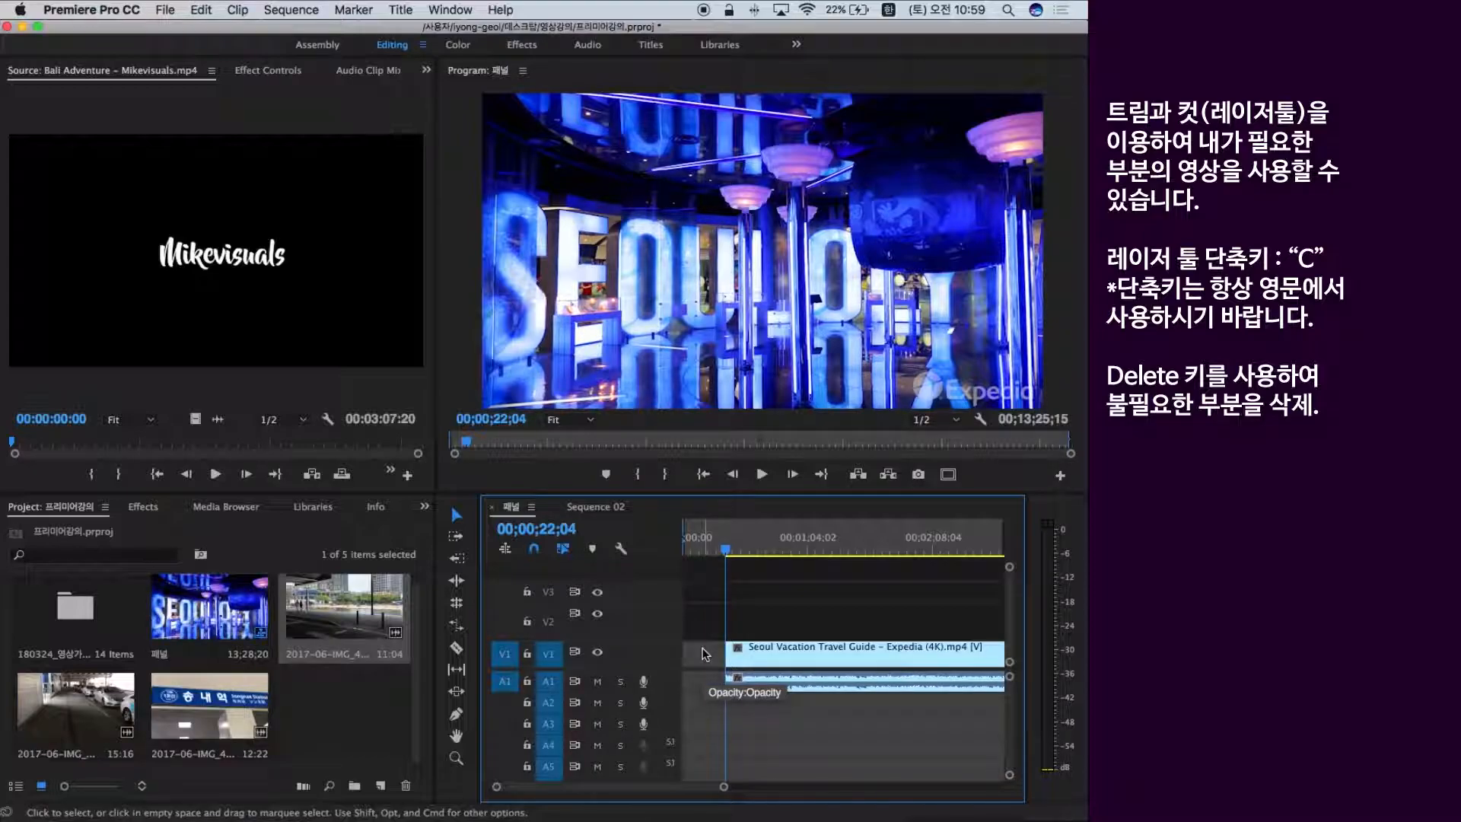
Find the exact frame at 00;01;07;21 and split the Seoul Vacation Travel Guide clip there with the Razor tool.
click(711, 550)
drag(713, 555, 812, 553)
key(space)
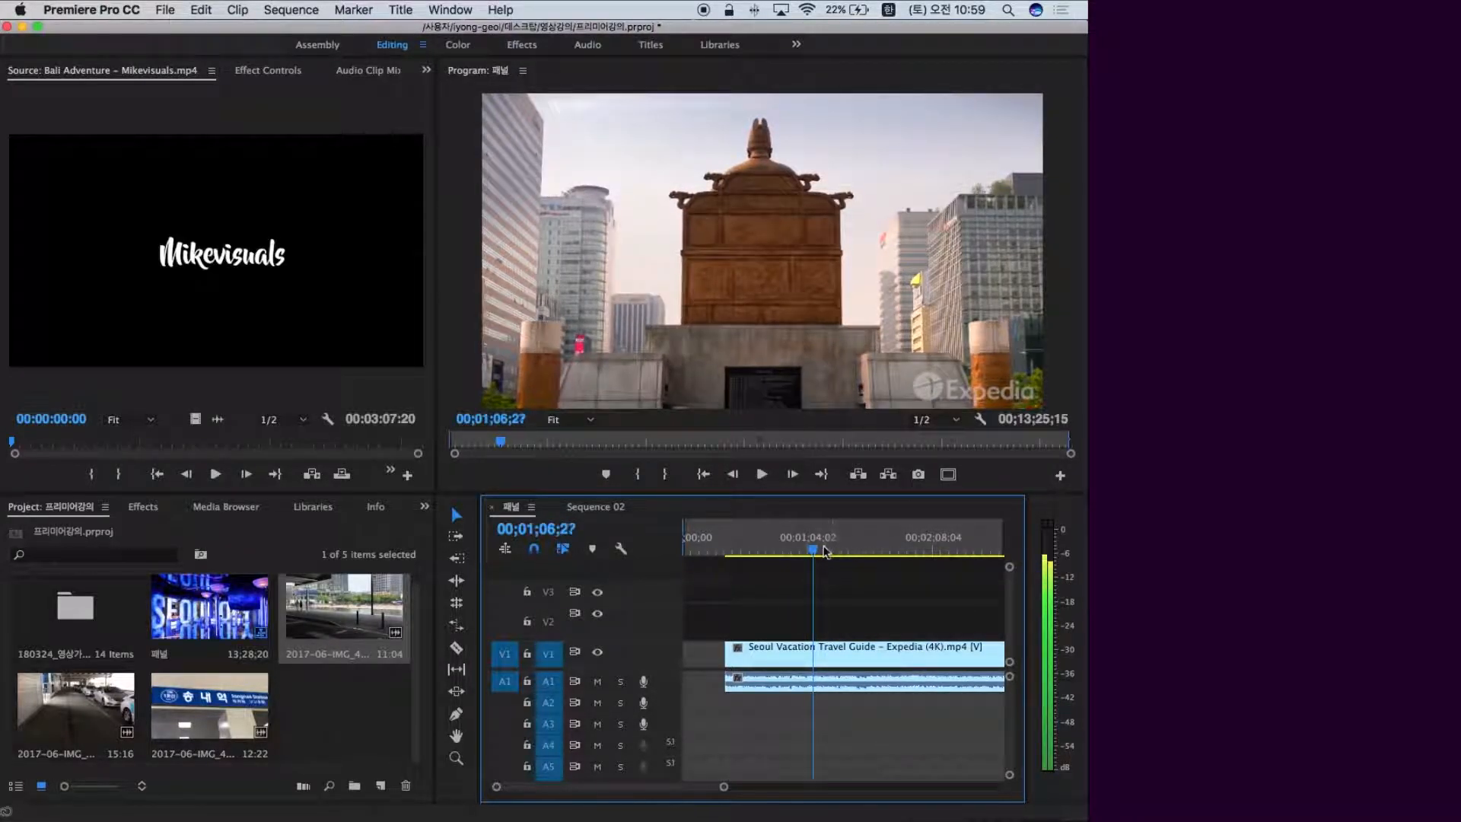
key(Left)
key(Left)
key(Left)
key(Left)
key(Left)
key(Left)
key(Left)
key(Left)
key(Left)
key(Left)
key(Left)
key(Left)
key(Left)
key(Left)
key(Left)
key(Left)
key(Left)
key(Left)
key(Left)
key(Left)
key(Left)
key(Left)
key(Left)
key(Left)
key(Left)
key(Left)
key(Left)
key(Left)
key(Left)
key(Left)
key(Left)
key(Left)
key(Left)
key(Left)
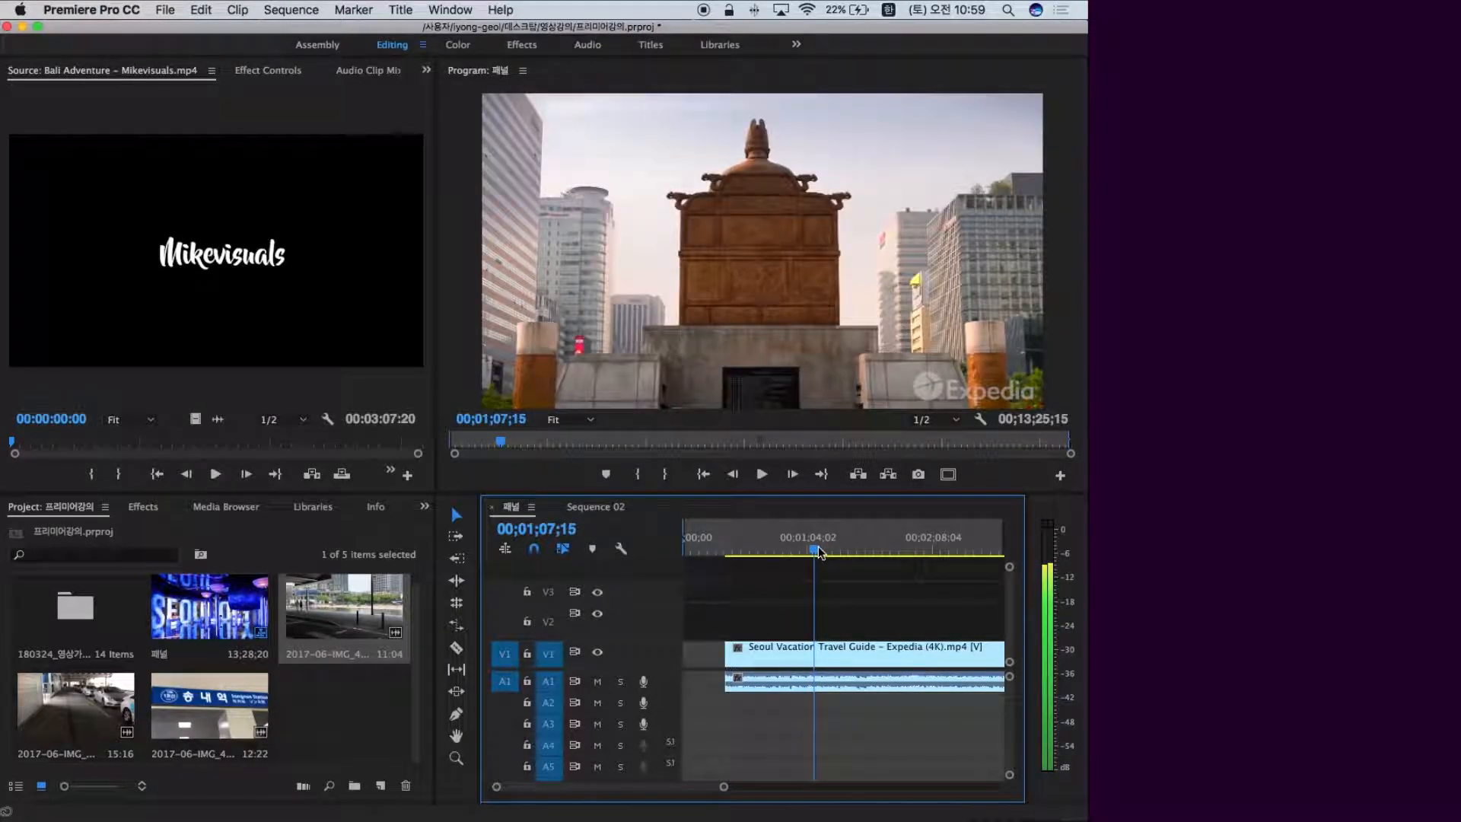
key(Right)
key(Right)
key(Right)
key(Right)
key(Right)
key(Right)
key(Right)
key(Left)
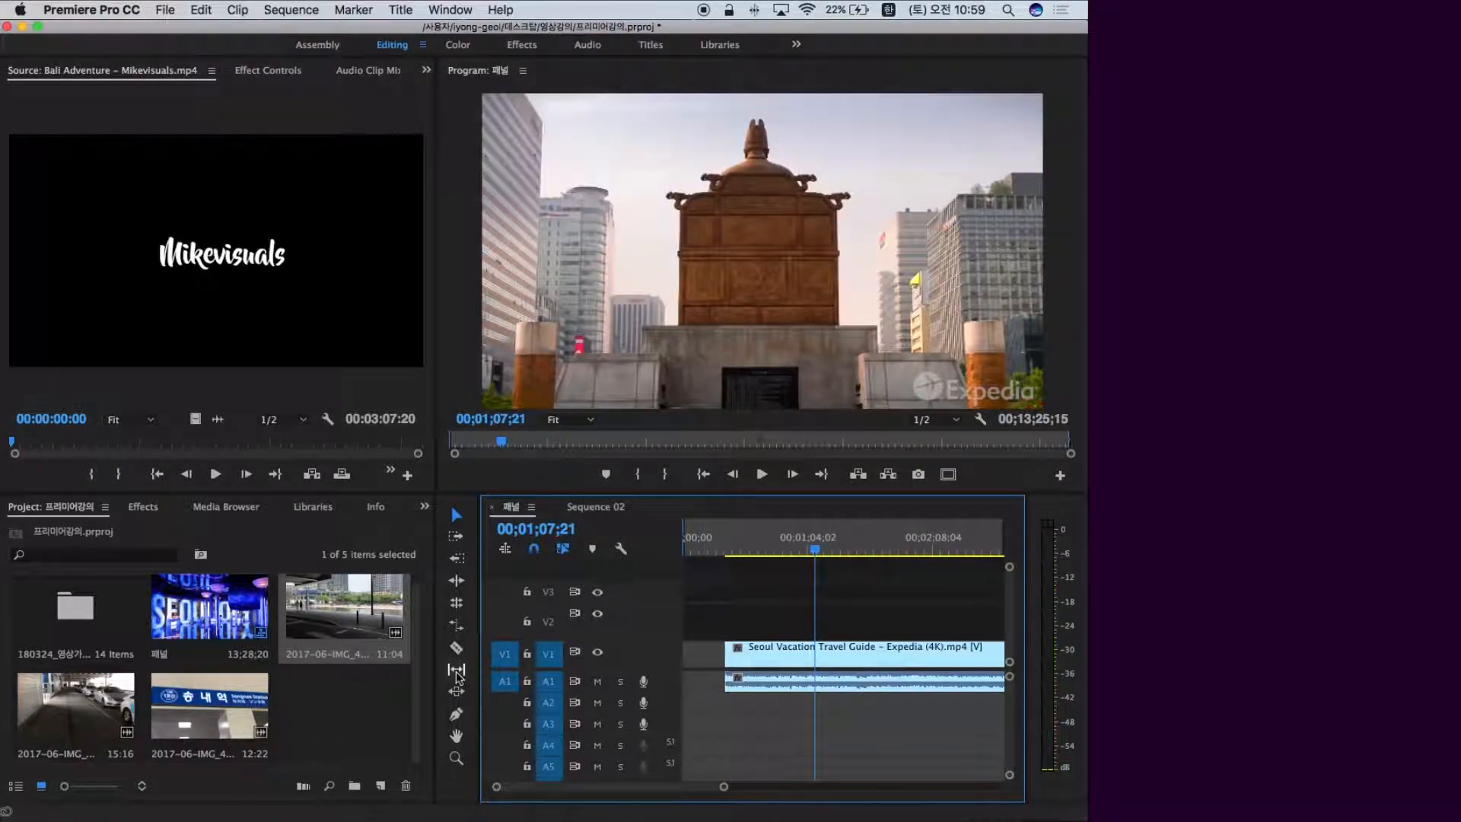
click(456, 648)
click(820, 648)
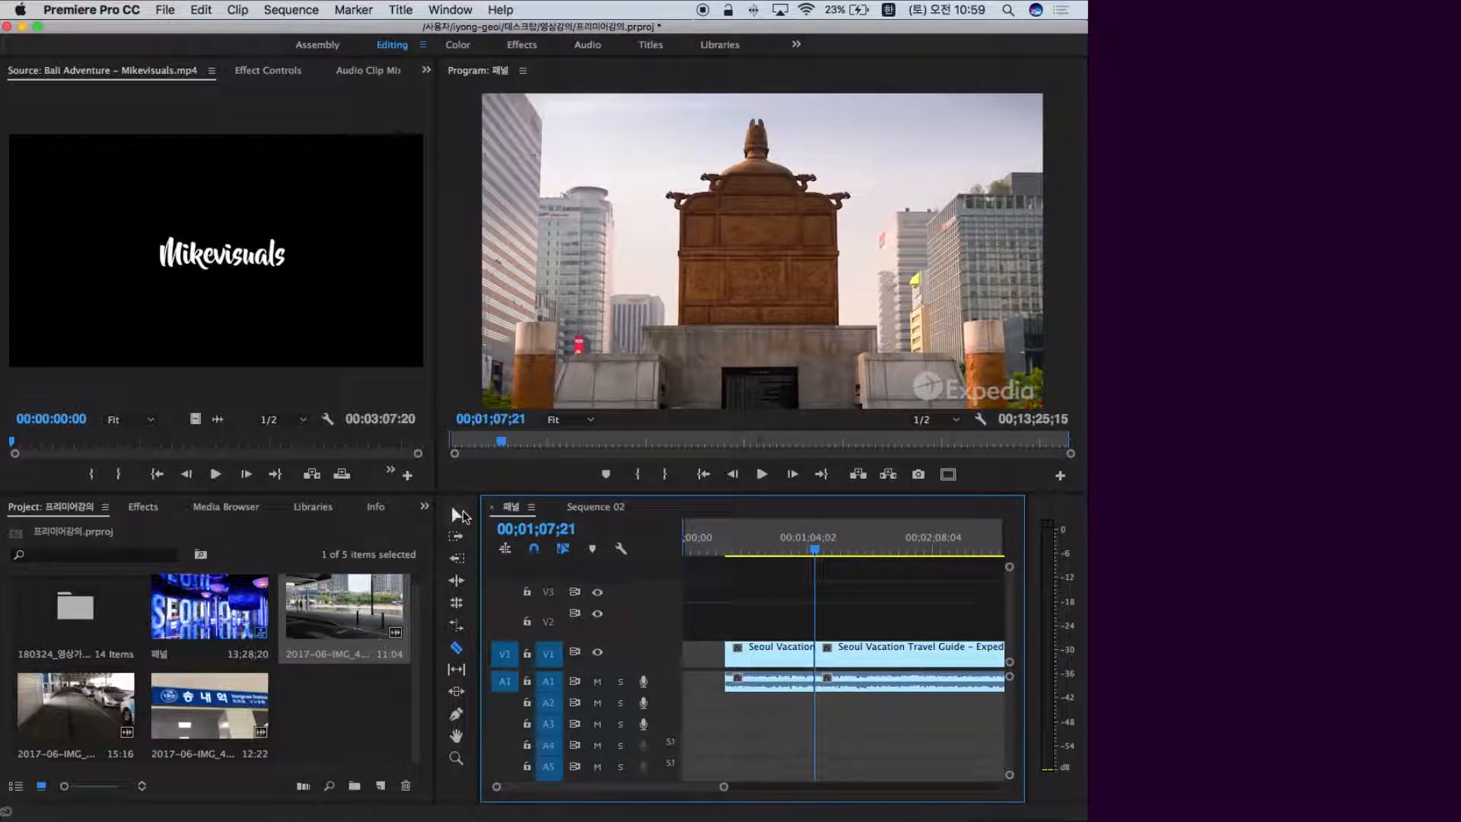
Trim the start of the Seoul piece after the cut, and move it back against the end of the preceding piece.
click(458, 516)
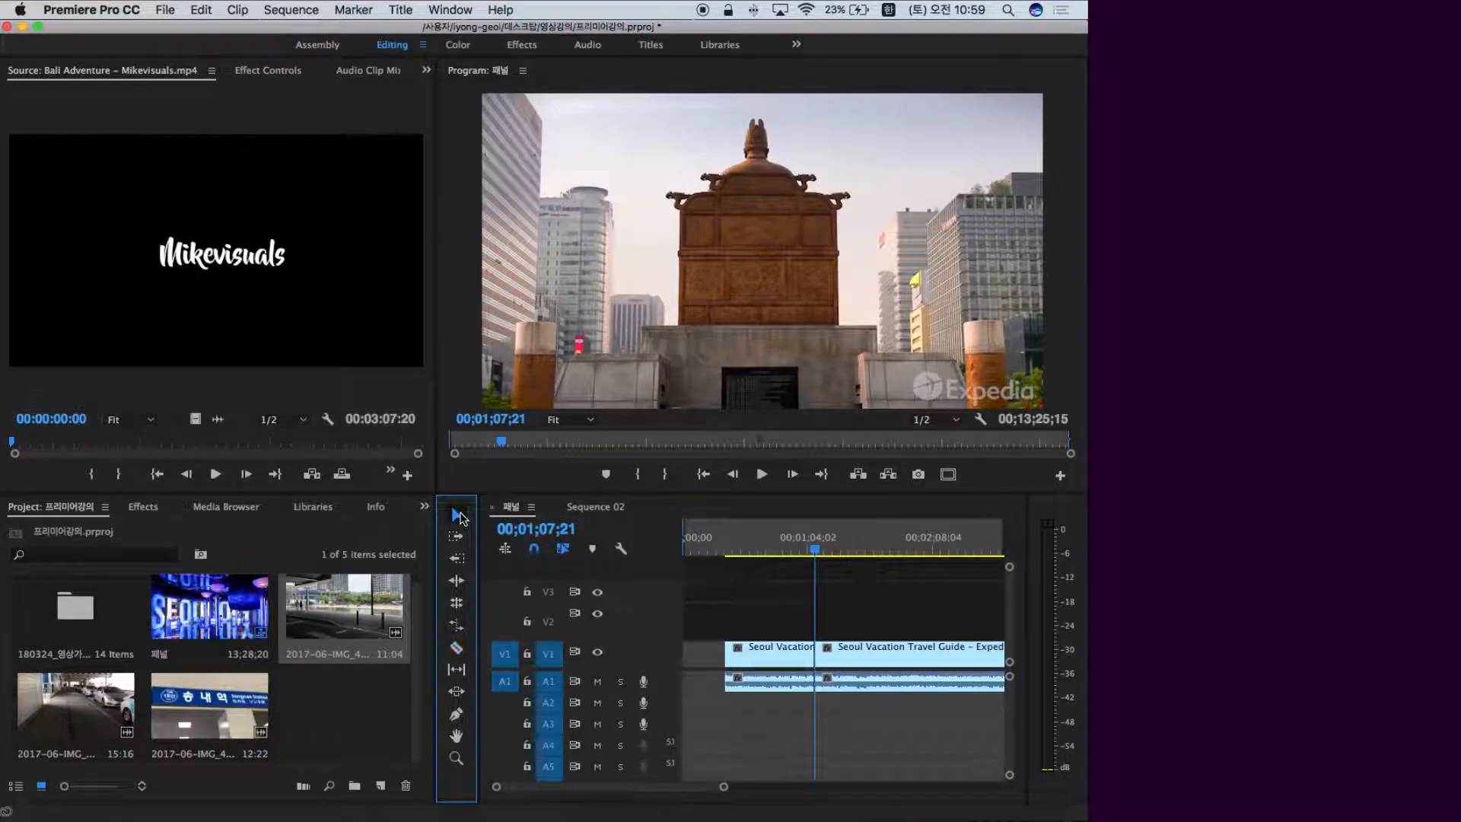
click(819, 648)
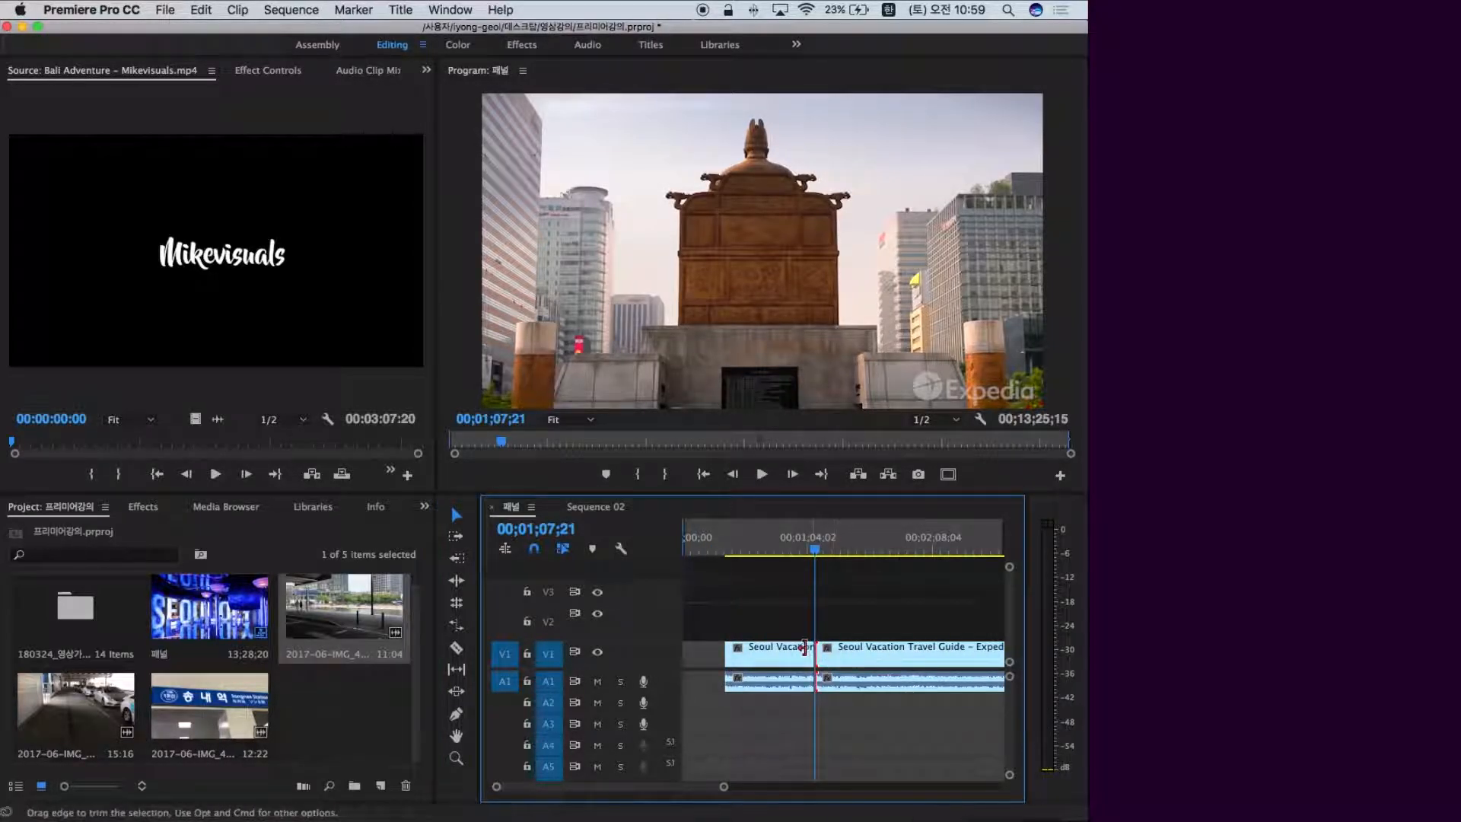
drag(816, 647, 853, 648)
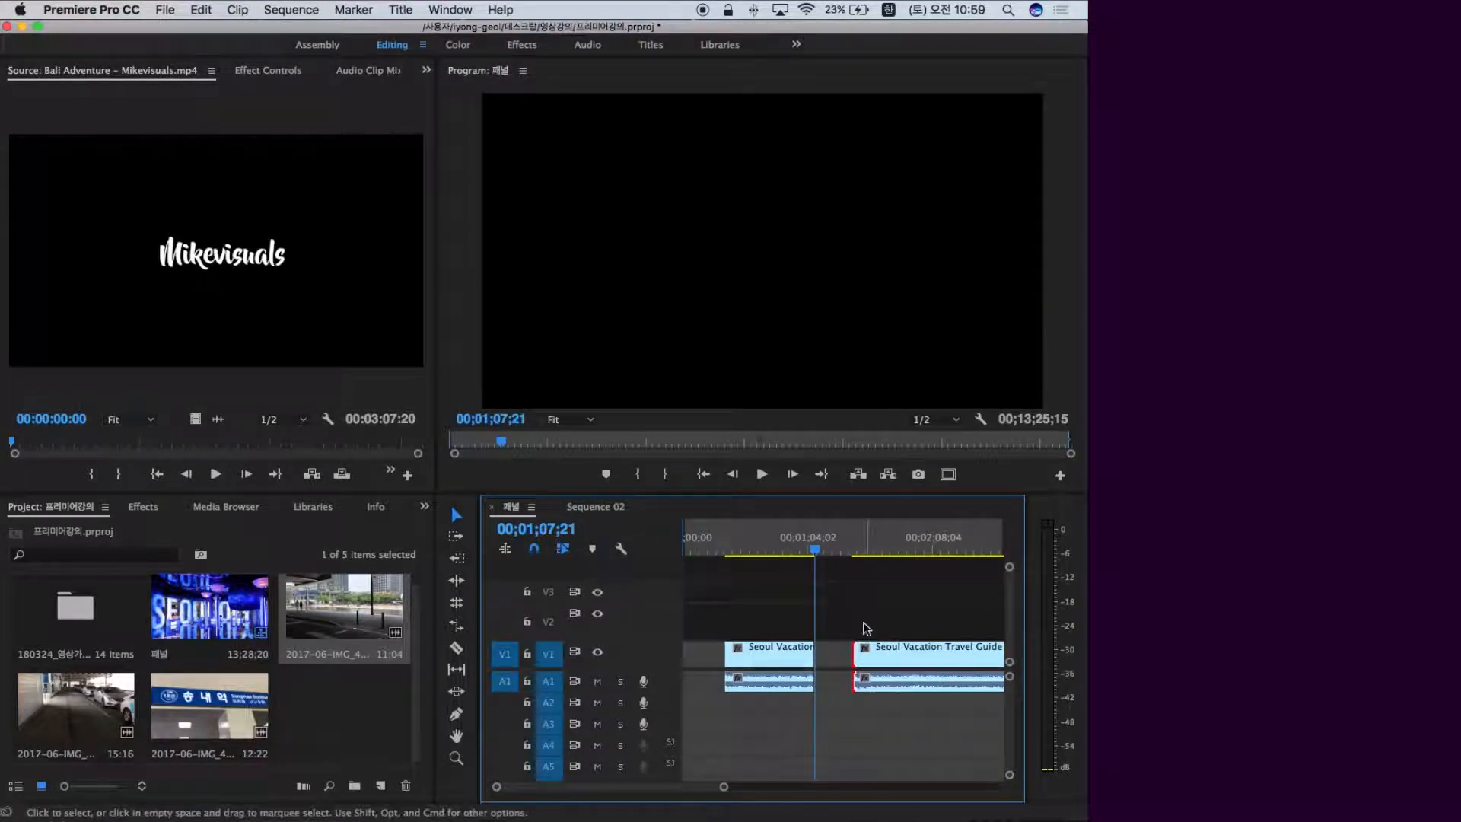
click(894, 619)
click(886, 651)
drag(886, 652, 849, 653)
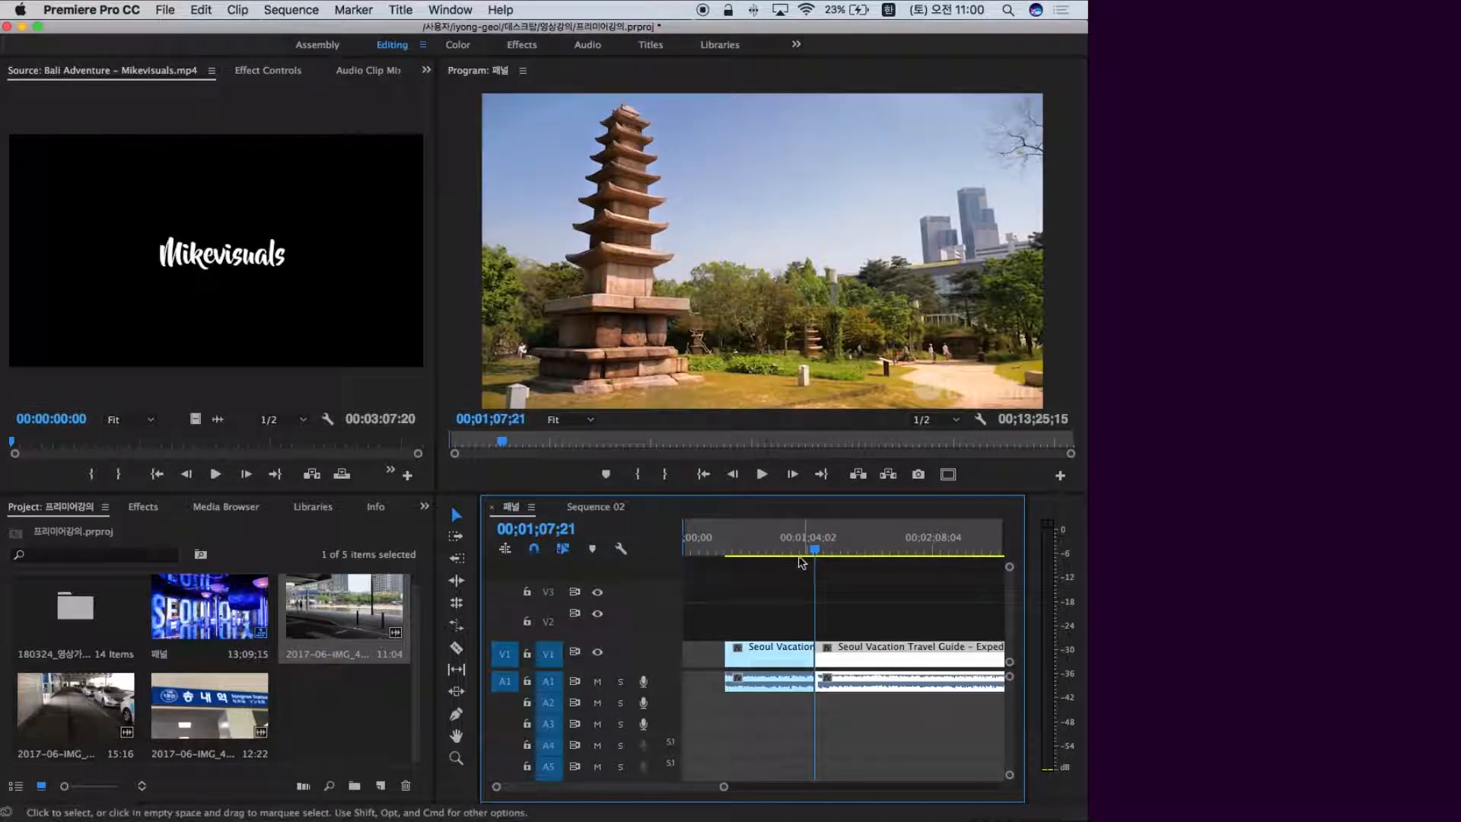
Play the sequence across the join between the two Seoul pieces.
click(798, 537)
key(space)
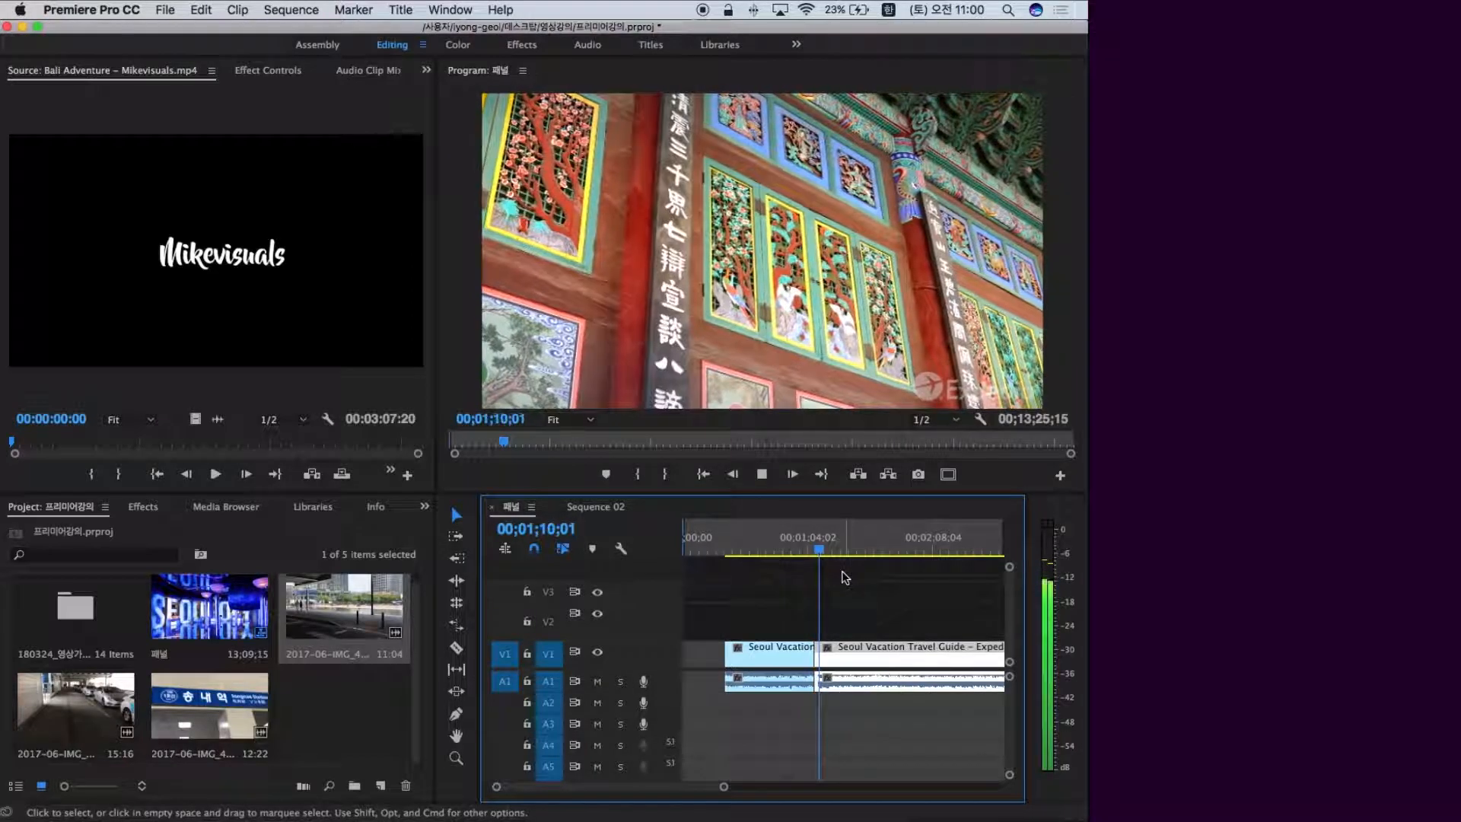
key(space)
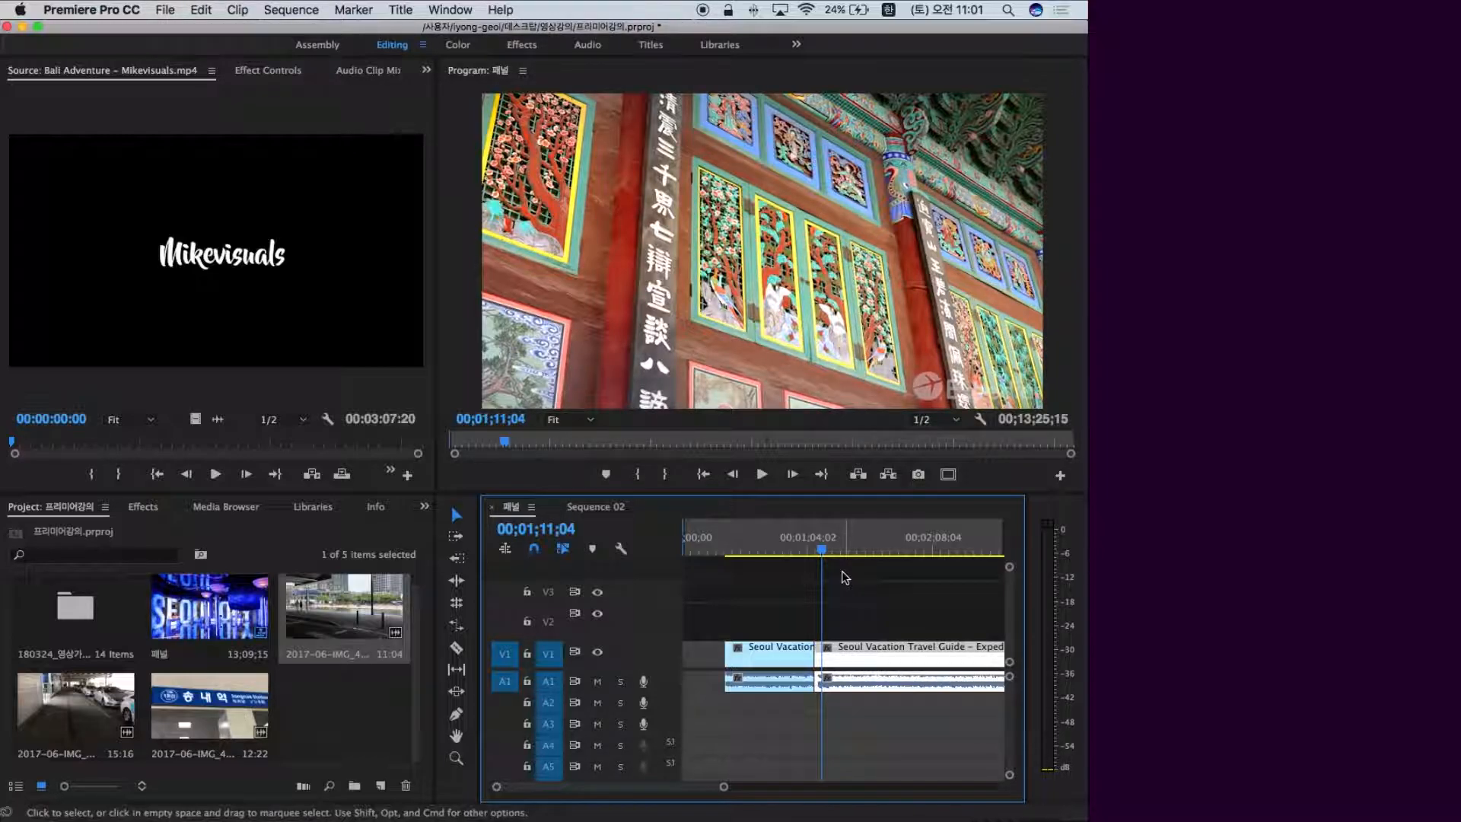
Split the second Seoul piece at 00;01;36;22 with the Razor tool.
drag(823, 549, 872, 555)
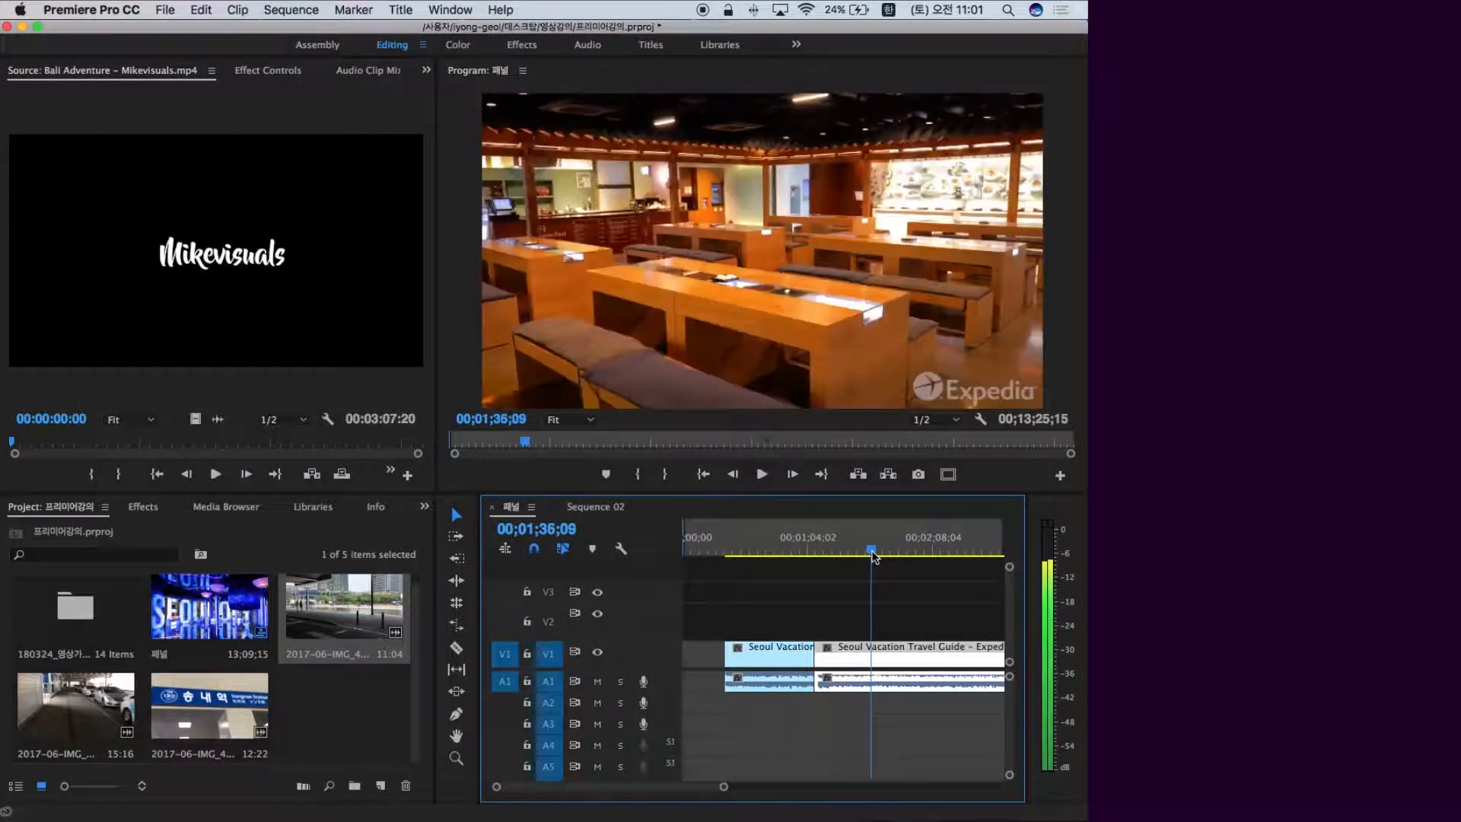
key(c)
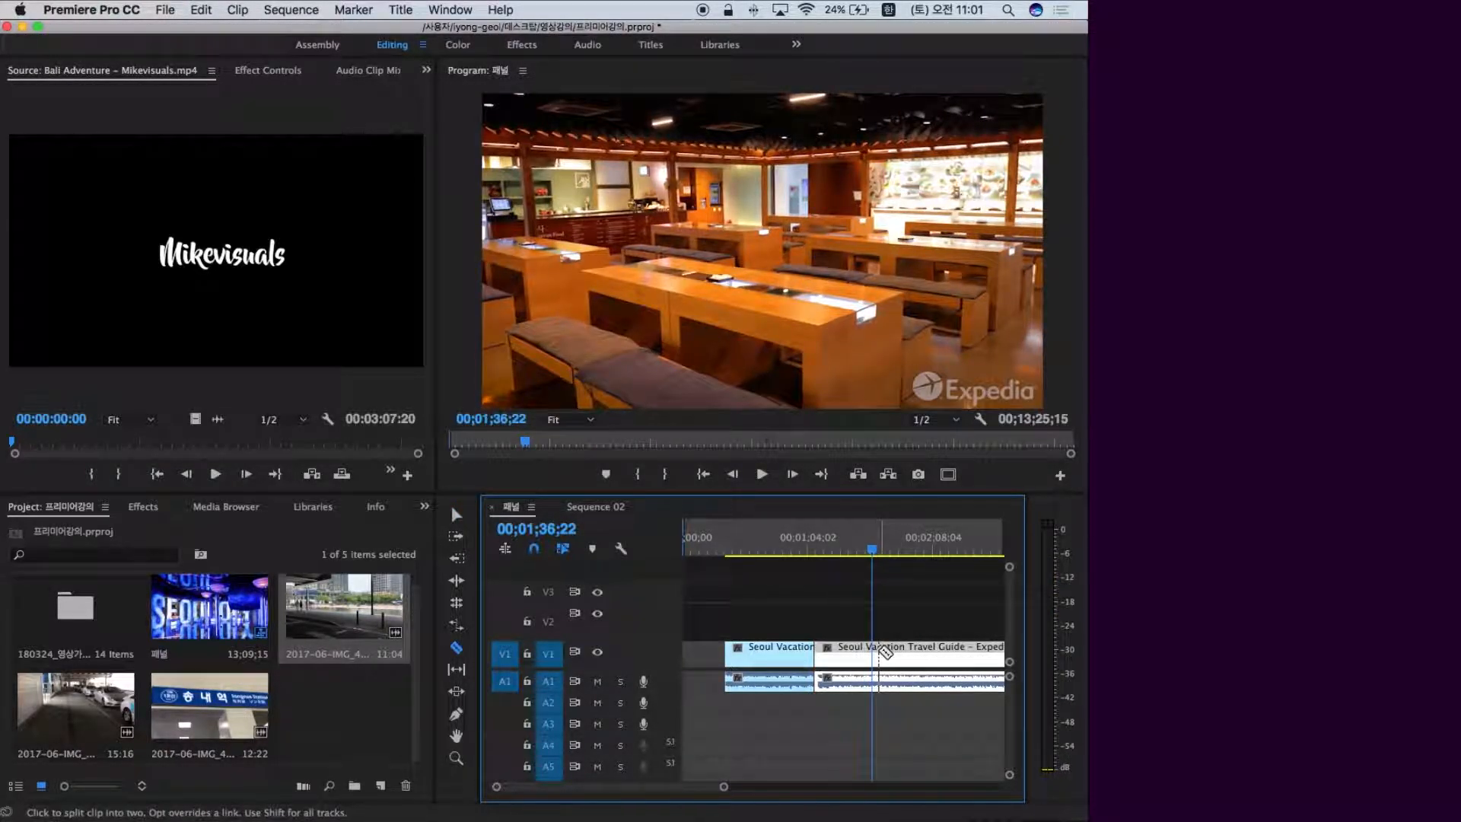
click(870, 650)
Find the frame at 00;01;58;28 and split the last Seoul piece there with the Razor tool.
drag(874, 550, 922, 554)
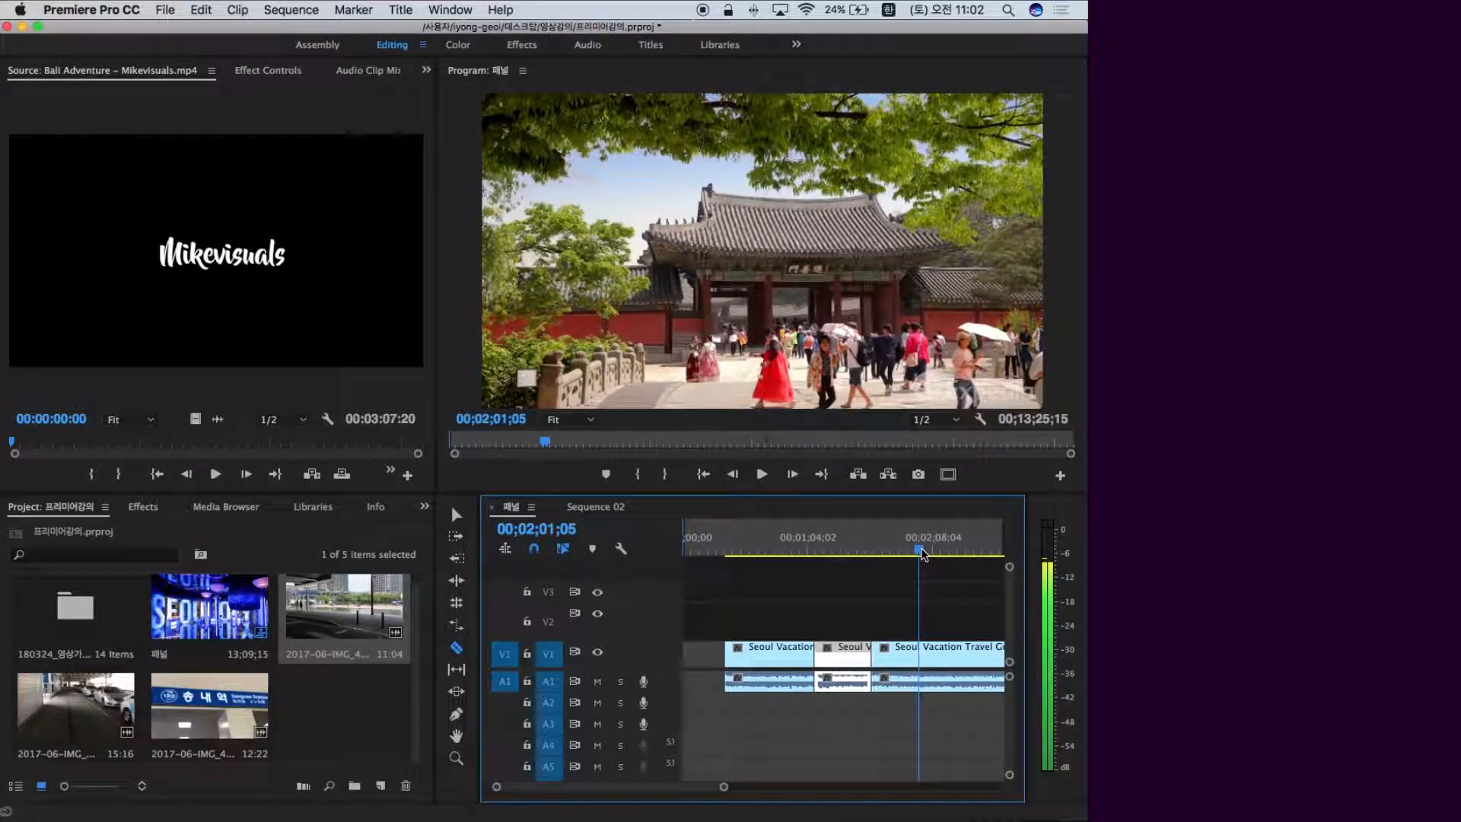
drag(922, 554, 919, 554)
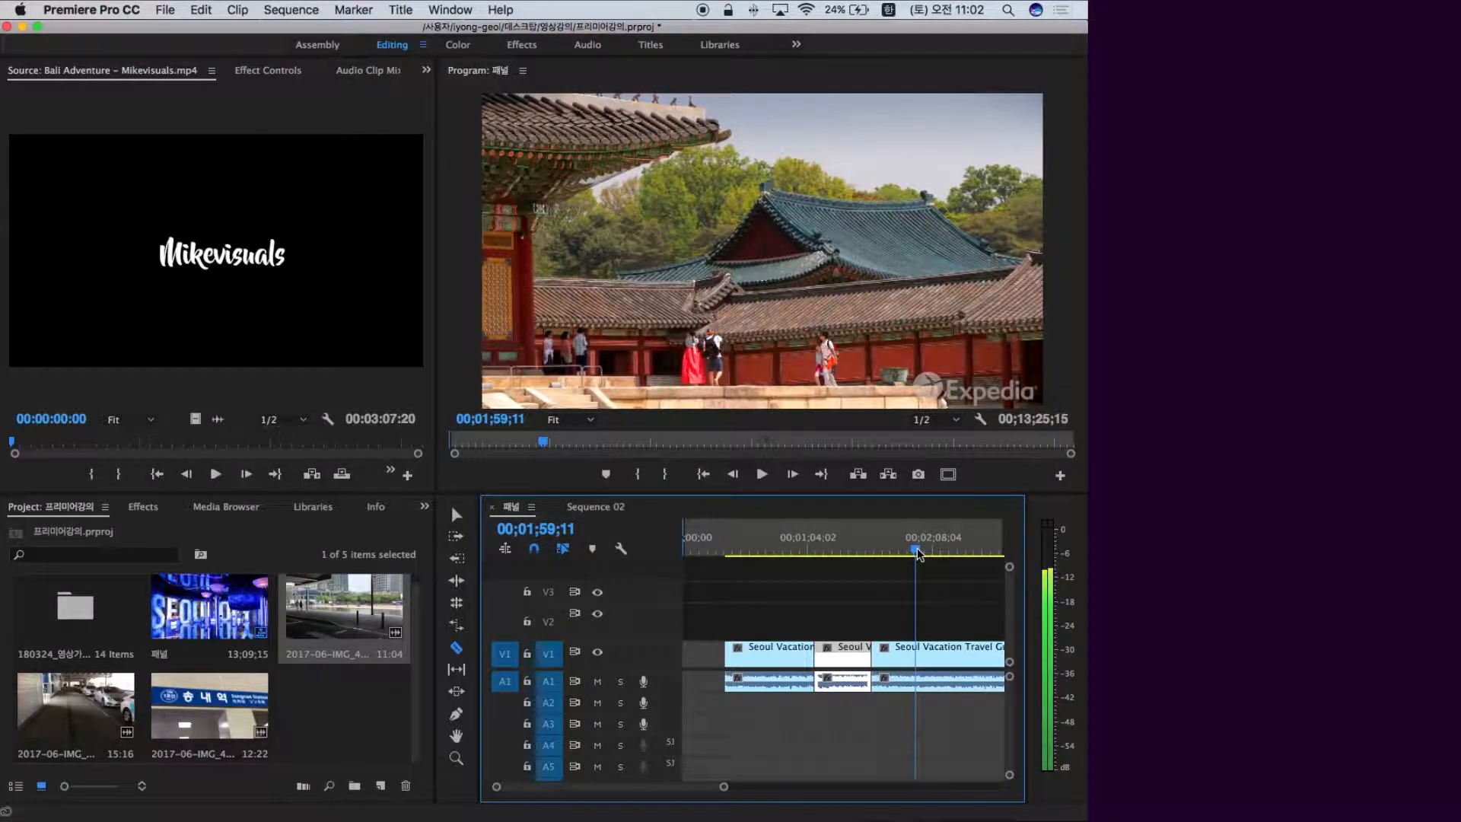
click(916, 552)
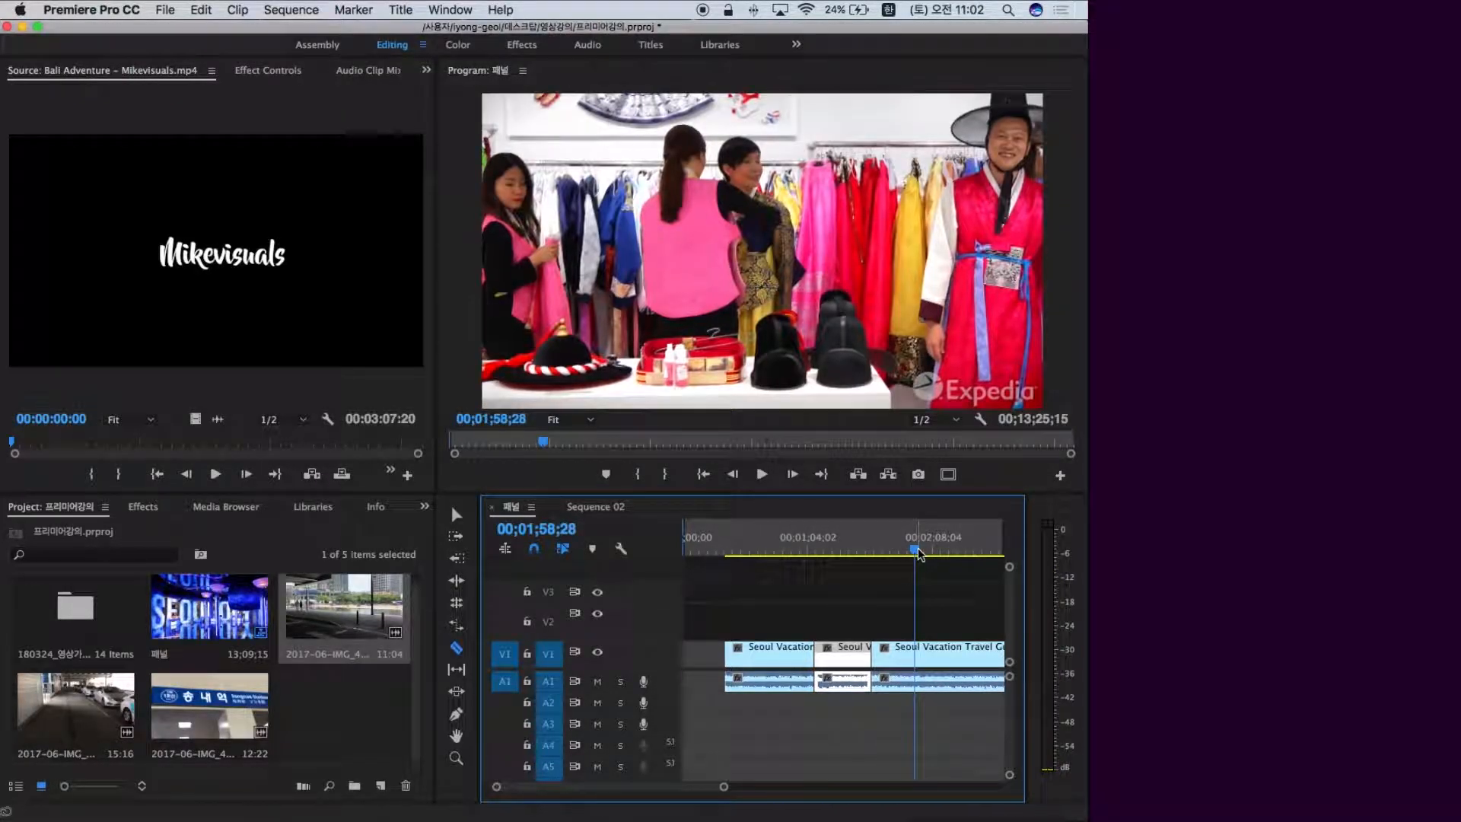
click(916, 651)
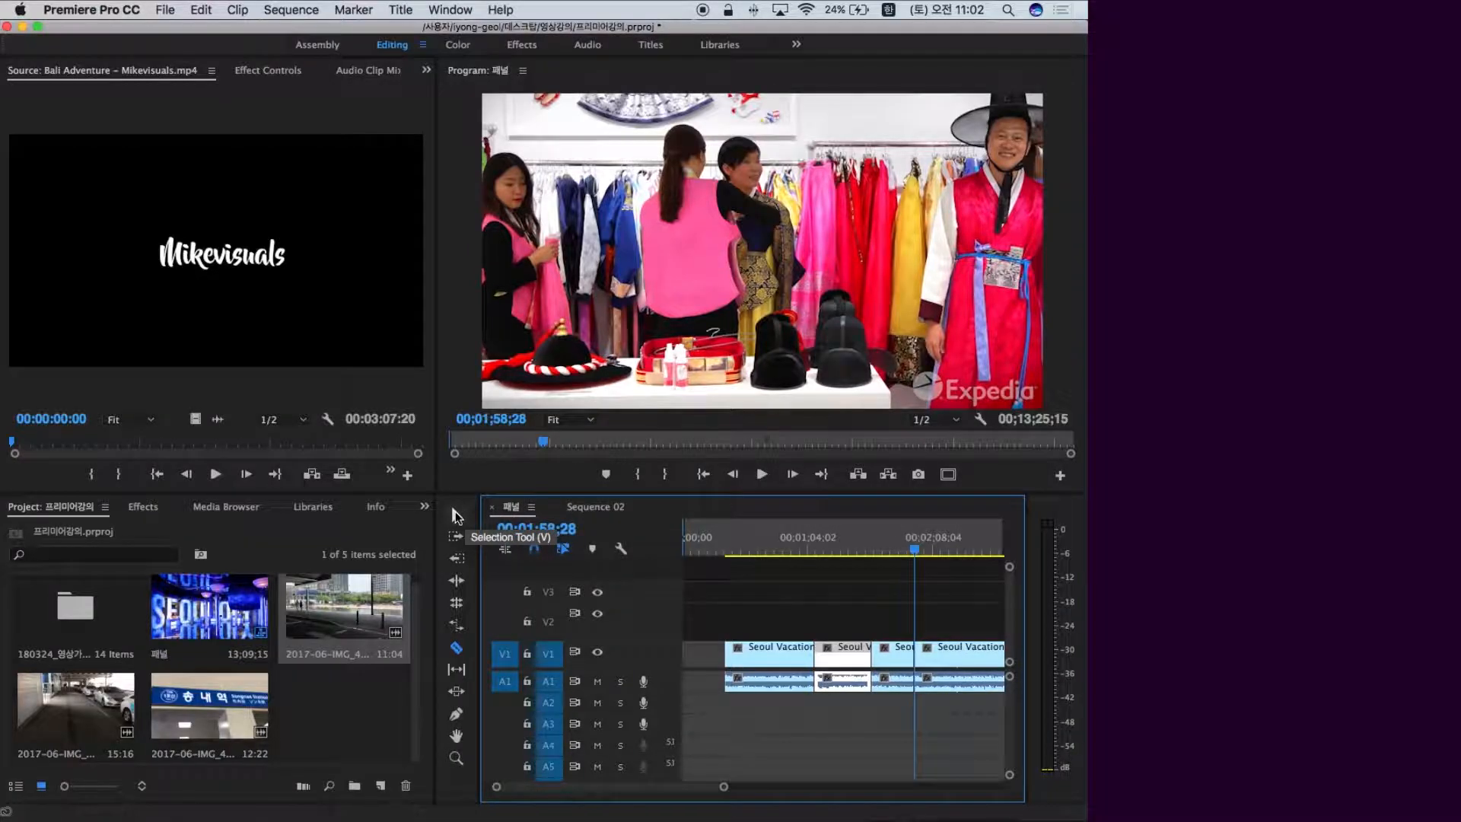
Move the Seoul piece between the last two cuts into the gap at the sequence start and play the new beginning.
click(457, 516)
drag(895, 652, 704, 647)
drag(719, 536, 660, 539)
key(space)
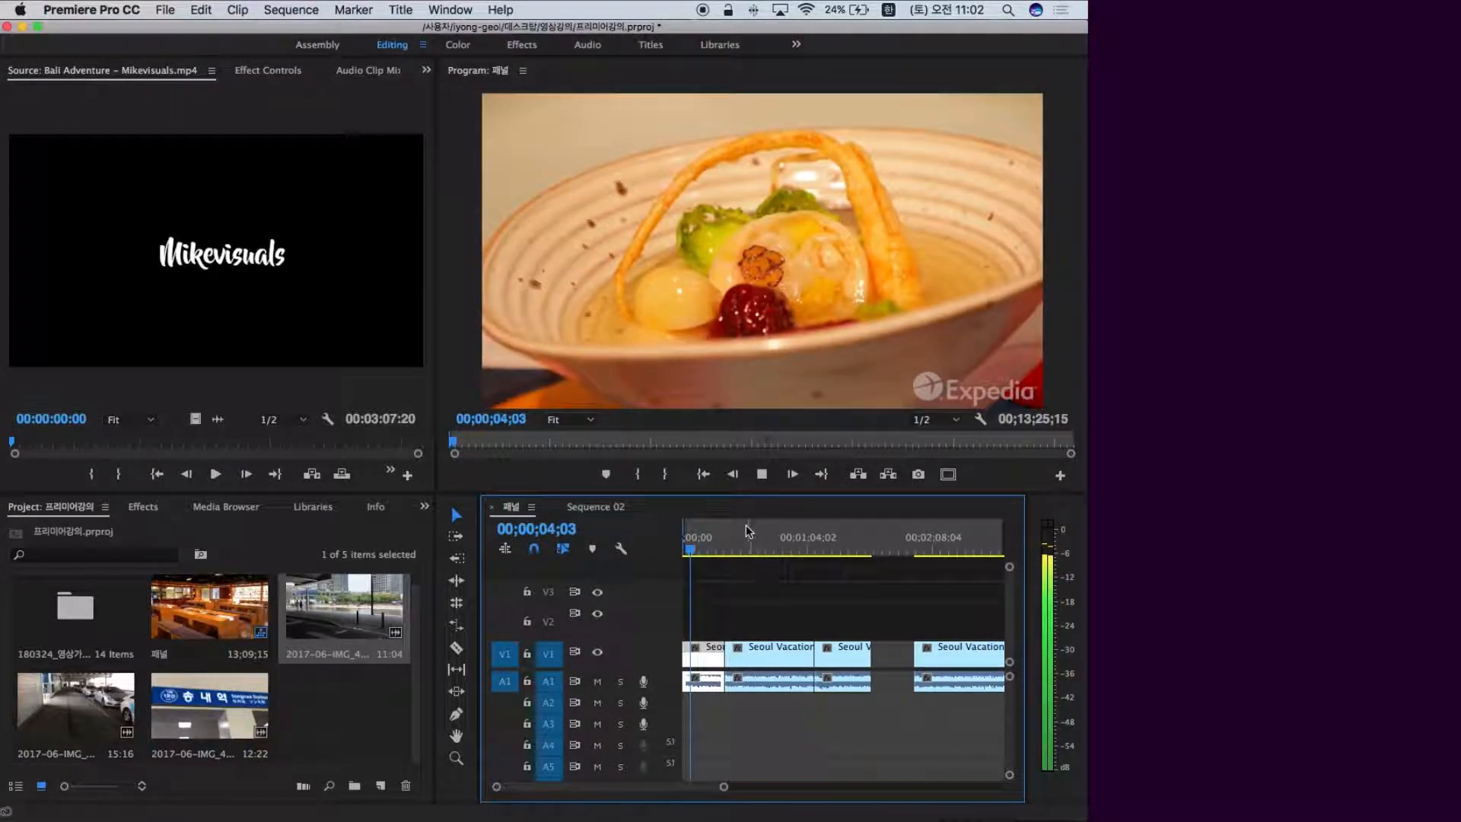
drag(696, 546, 711, 550)
key(space)
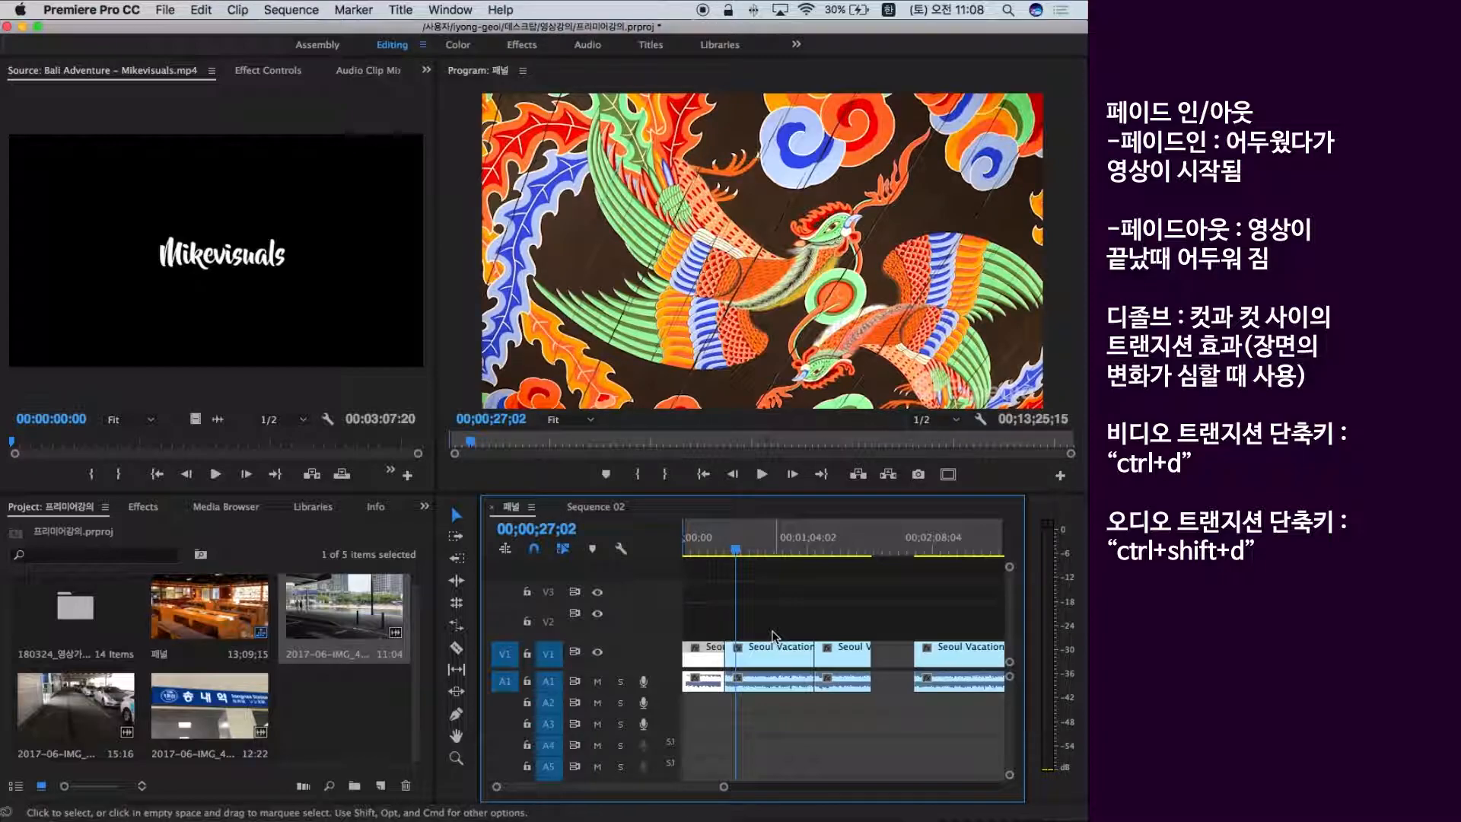
Apply the Cross Dissolve video transition to the start of the first clip on V1.
click(804, 584)
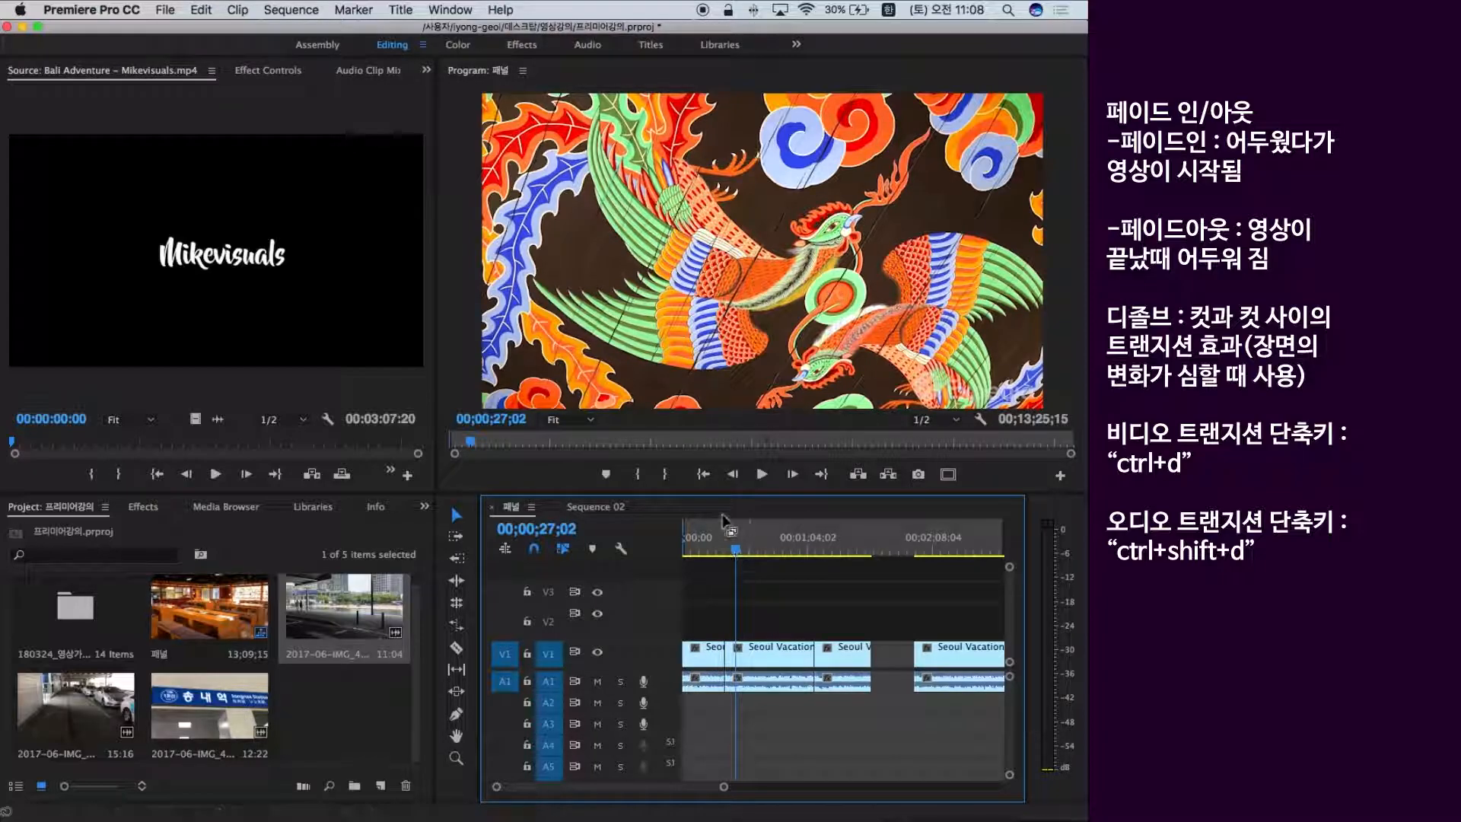
drag(713, 550, 673, 553)
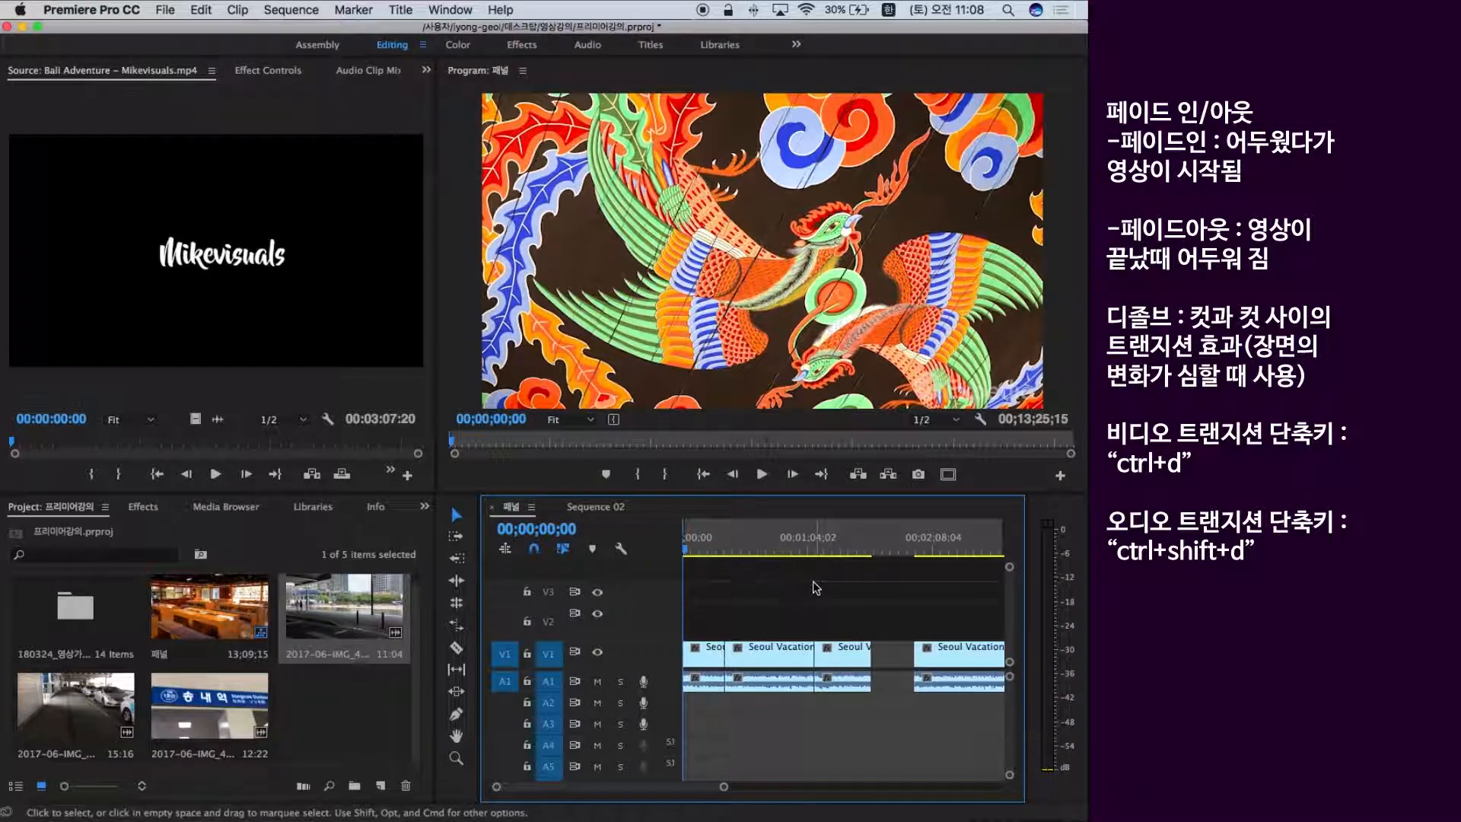
key(equal)
key(equal)
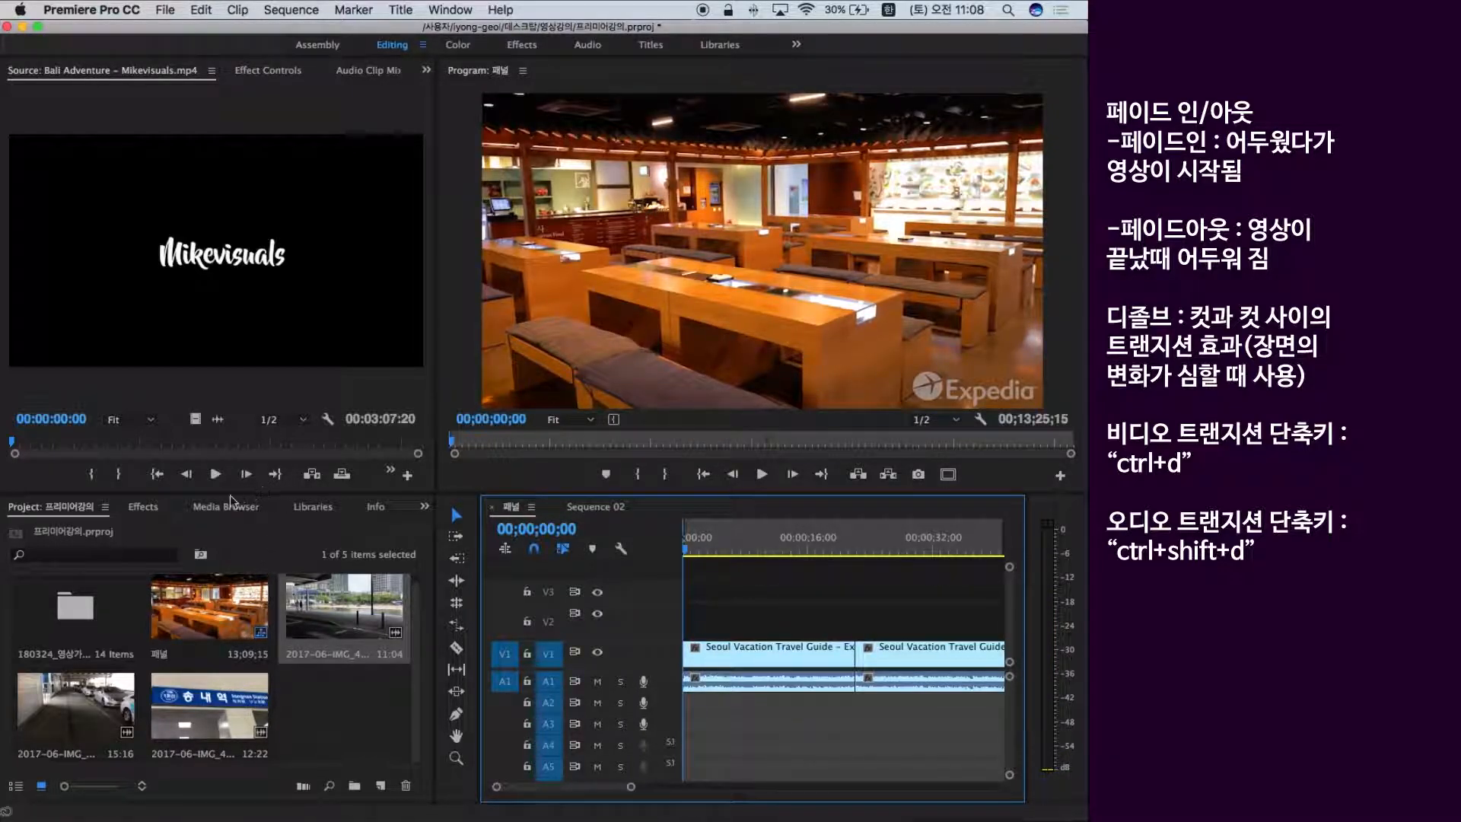
click(151, 508)
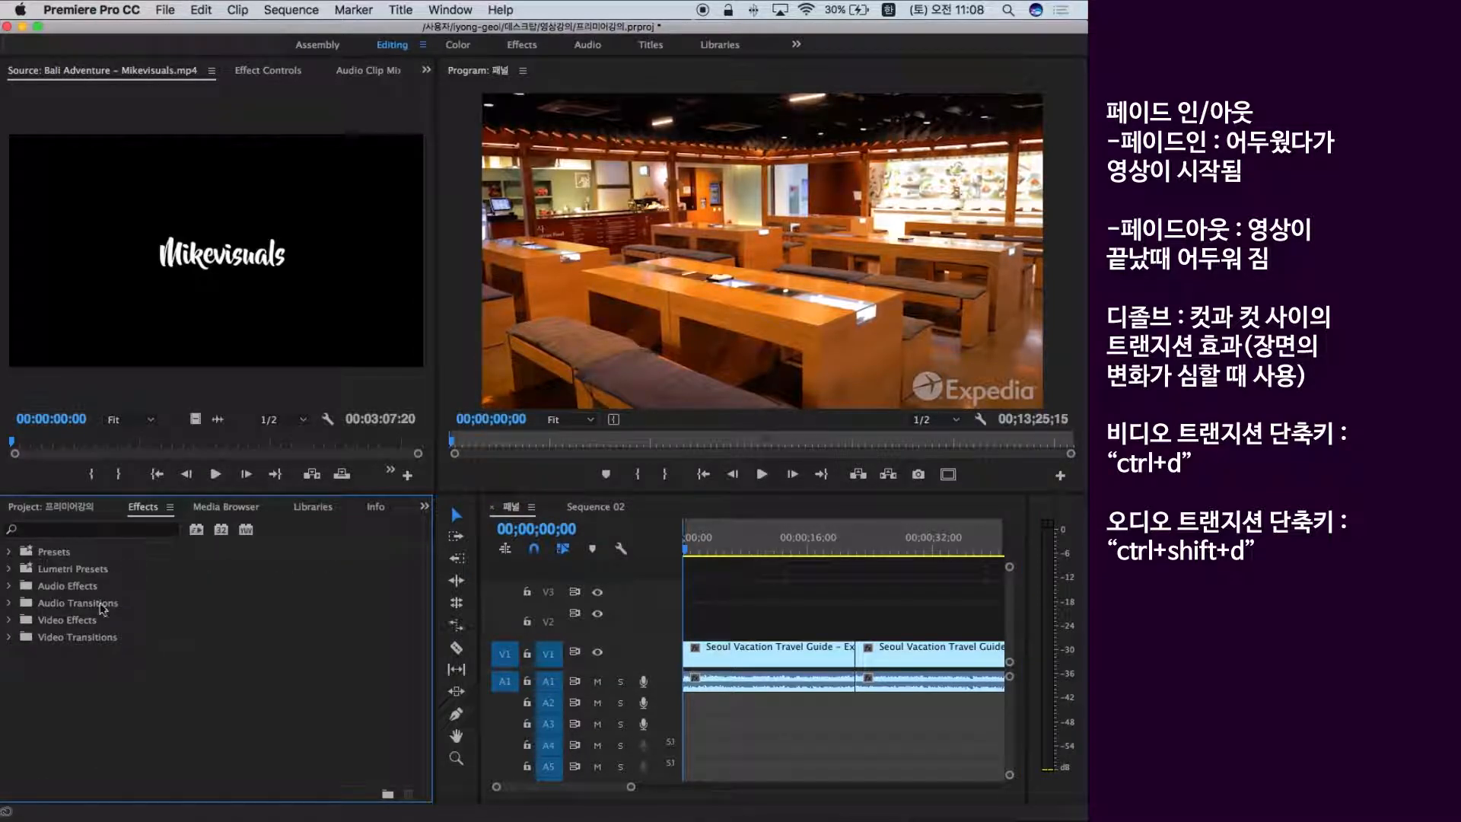
click(93, 638)
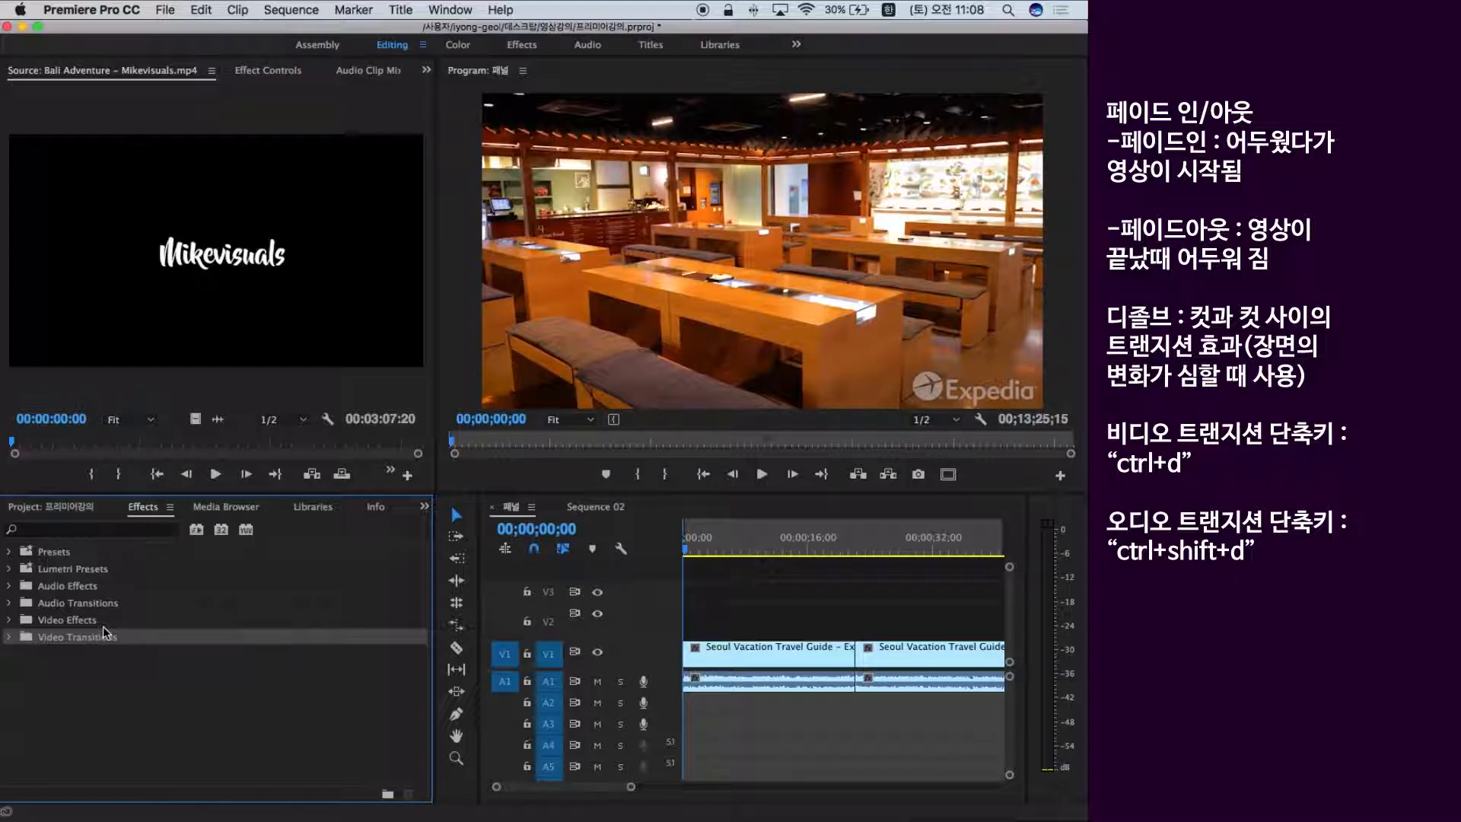
click(10, 641)
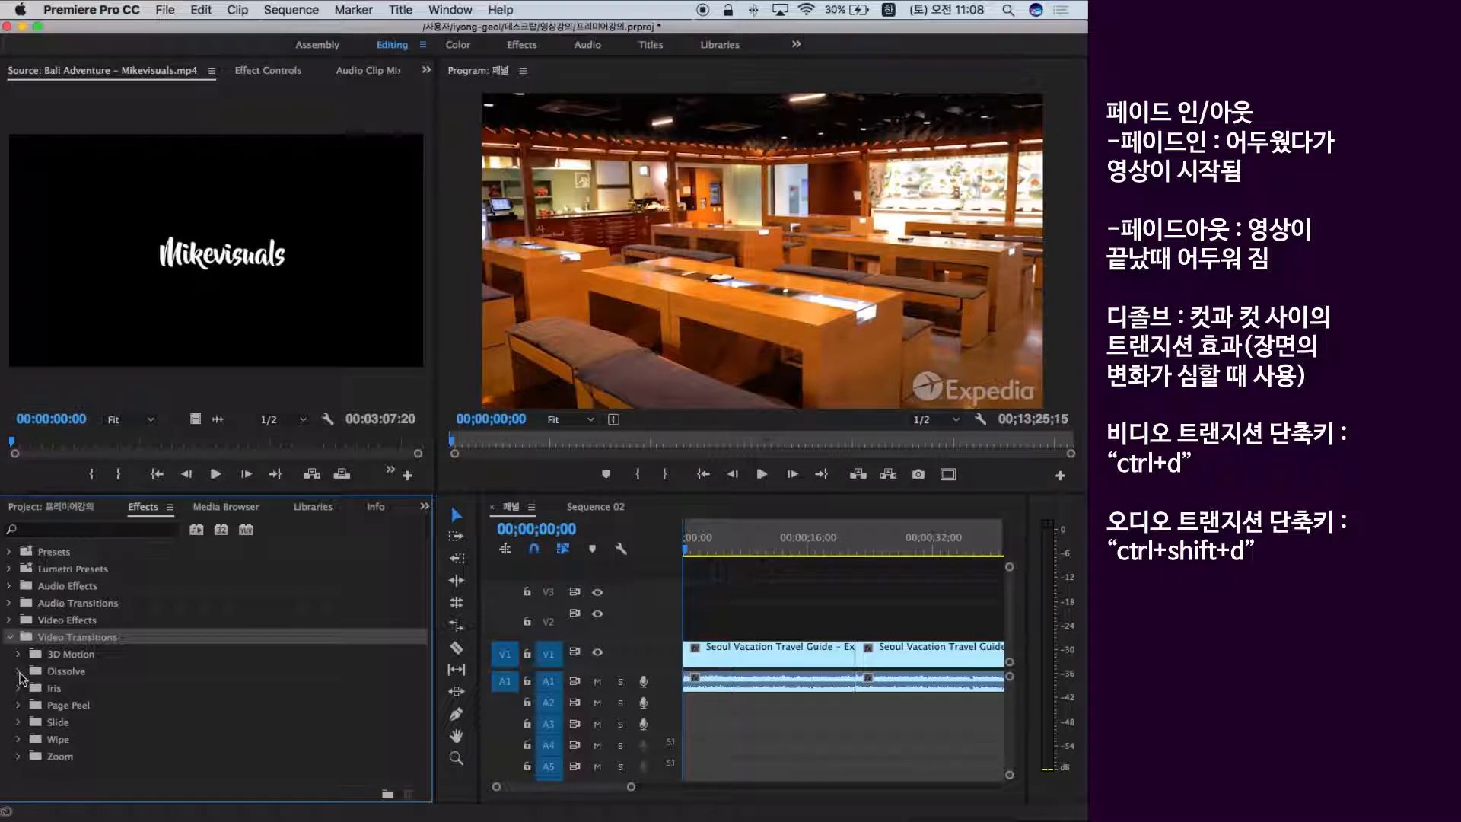
click(19, 674)
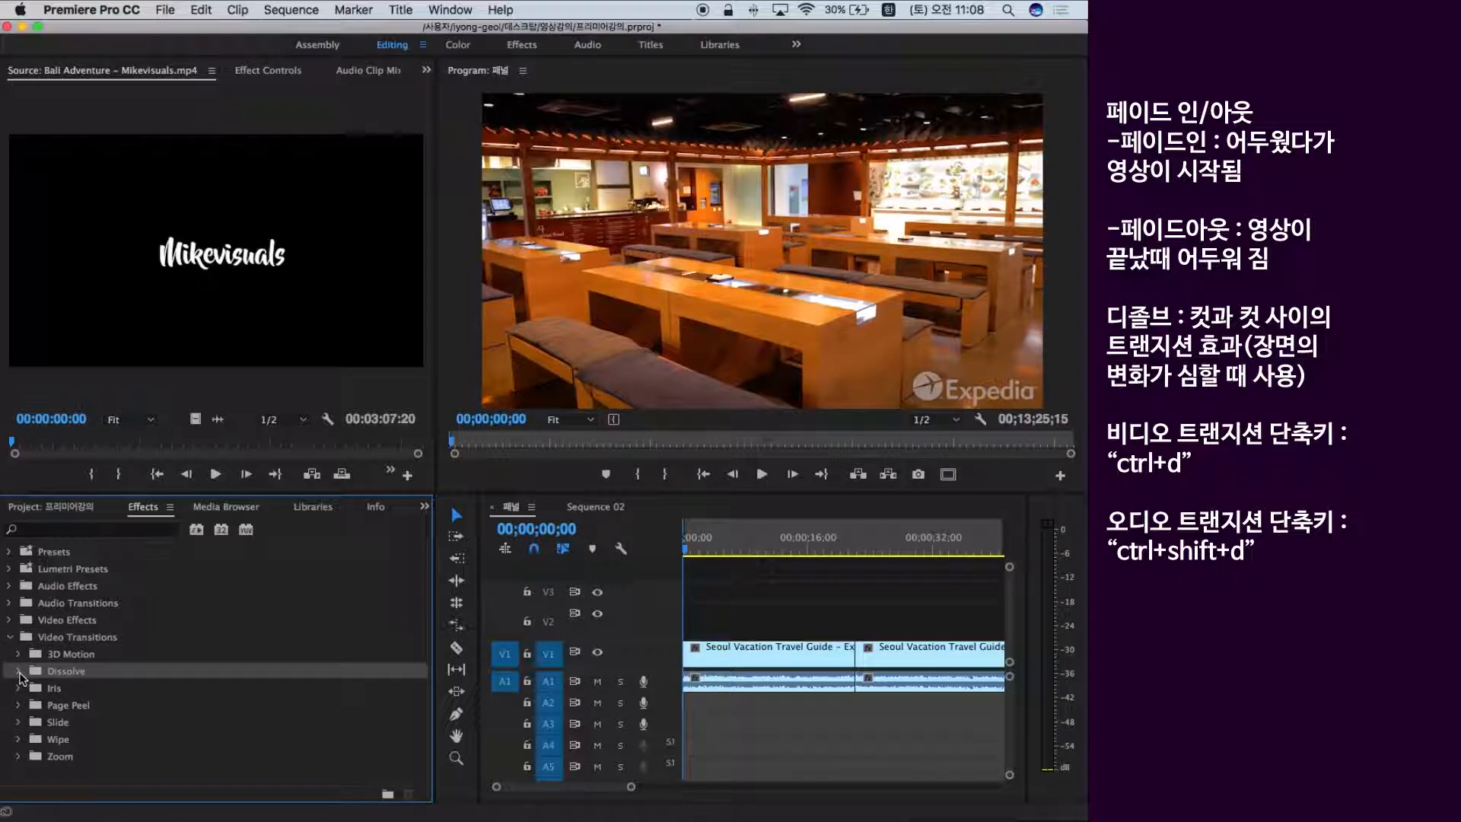
click(18, 671)
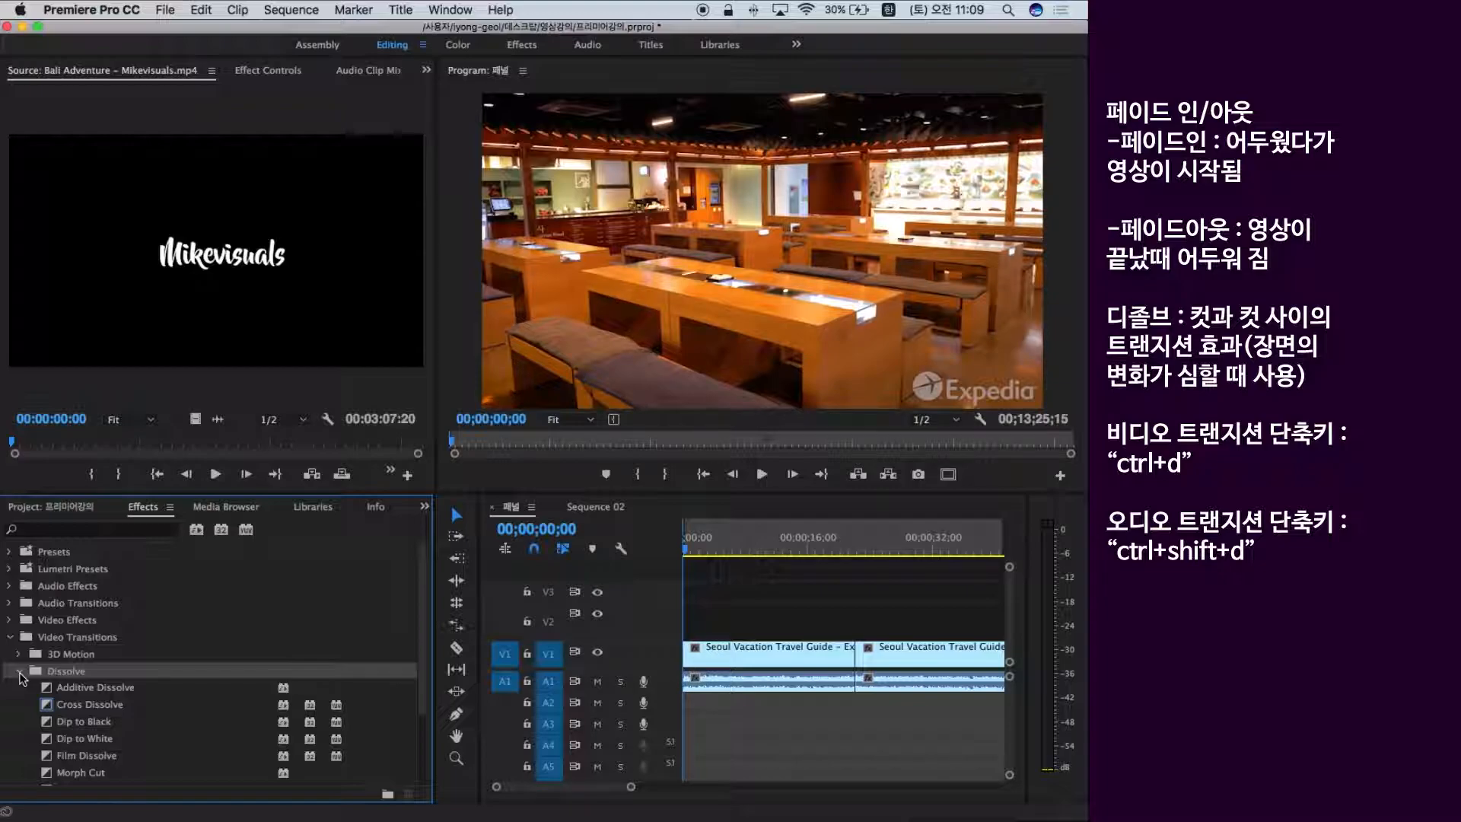
scroll(23, 676, down, 2)
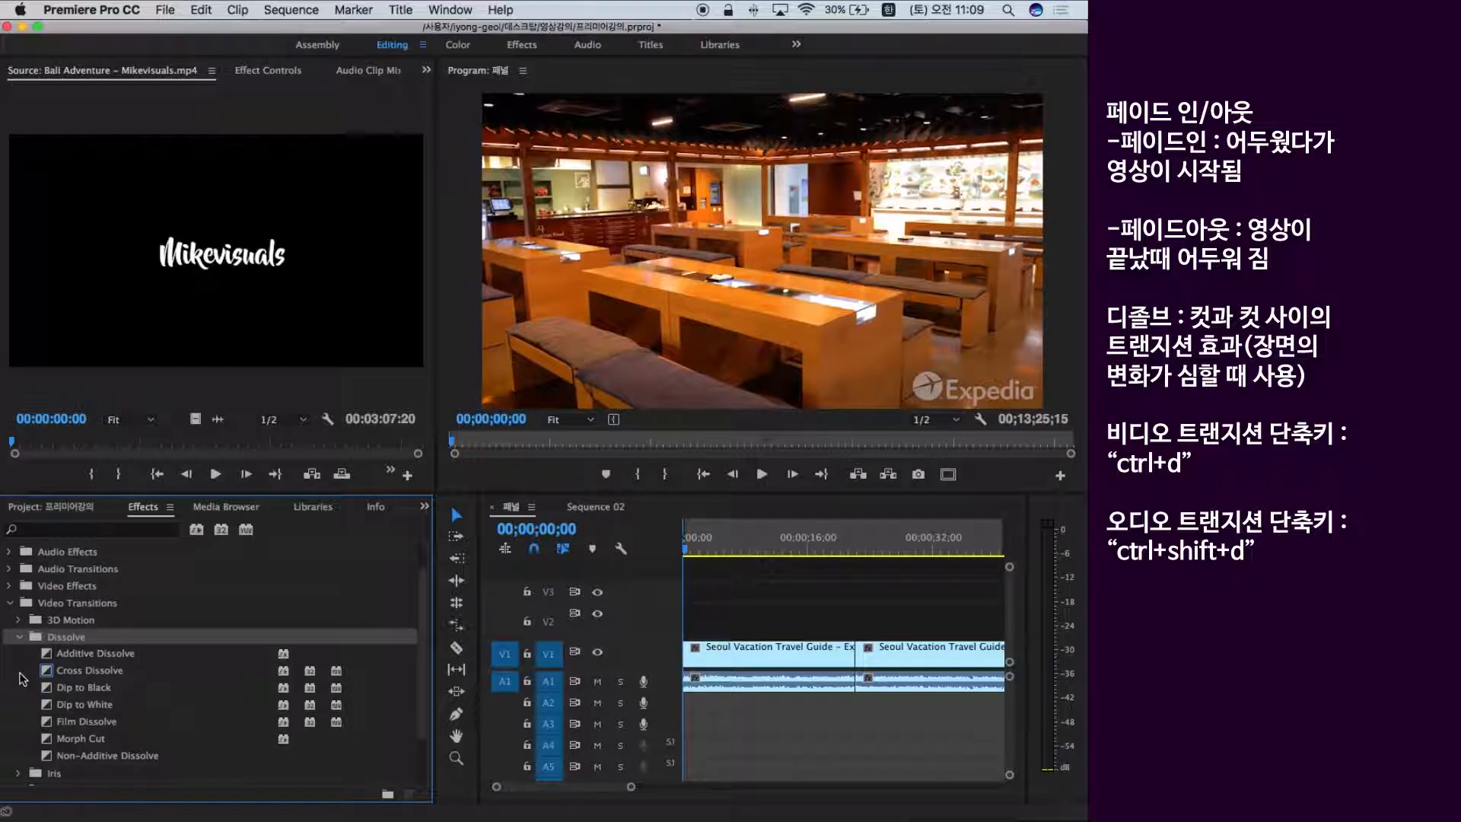
click(90, 671)
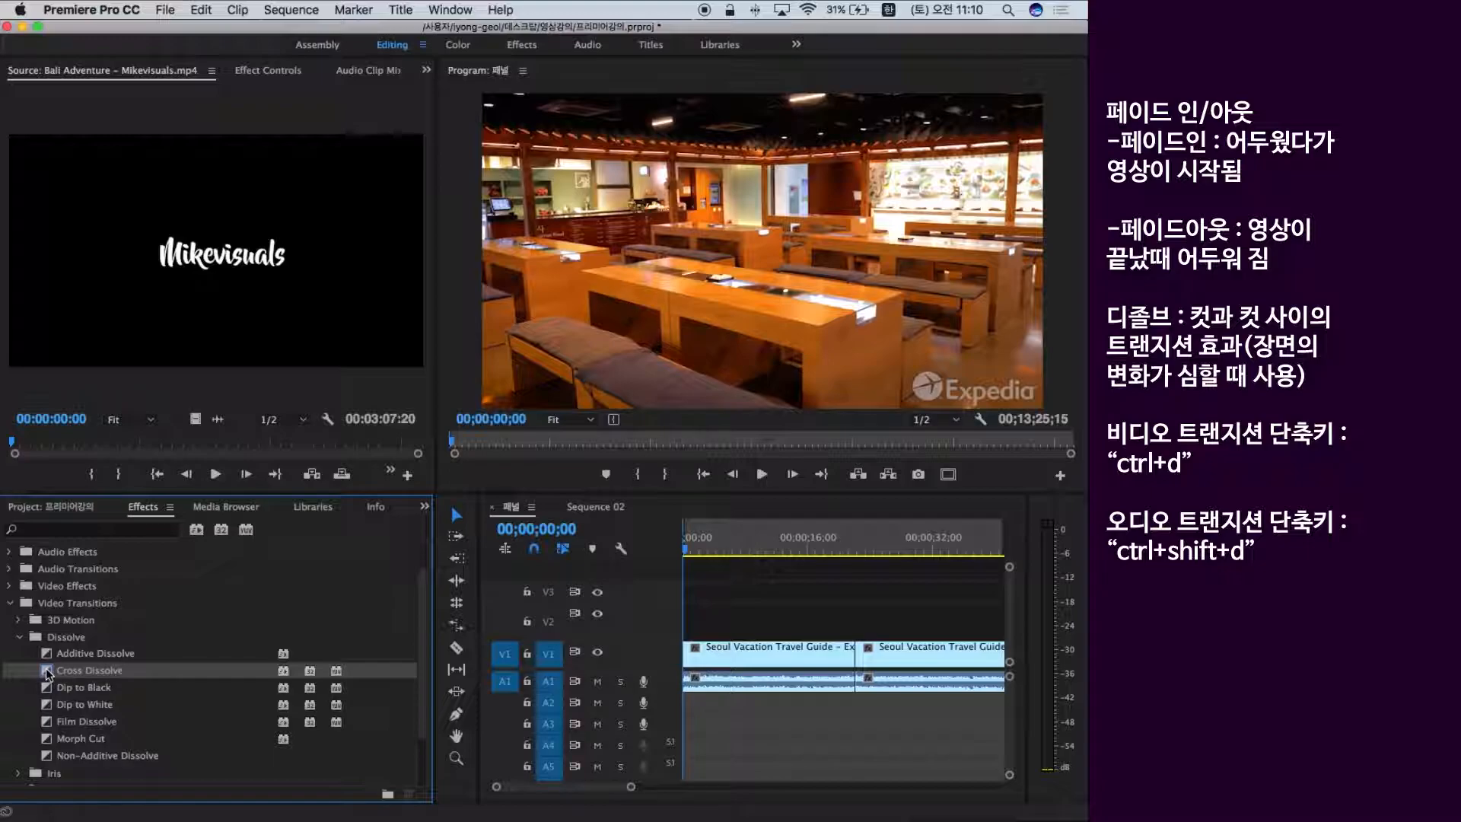
drag(47, 672, 691, 661)
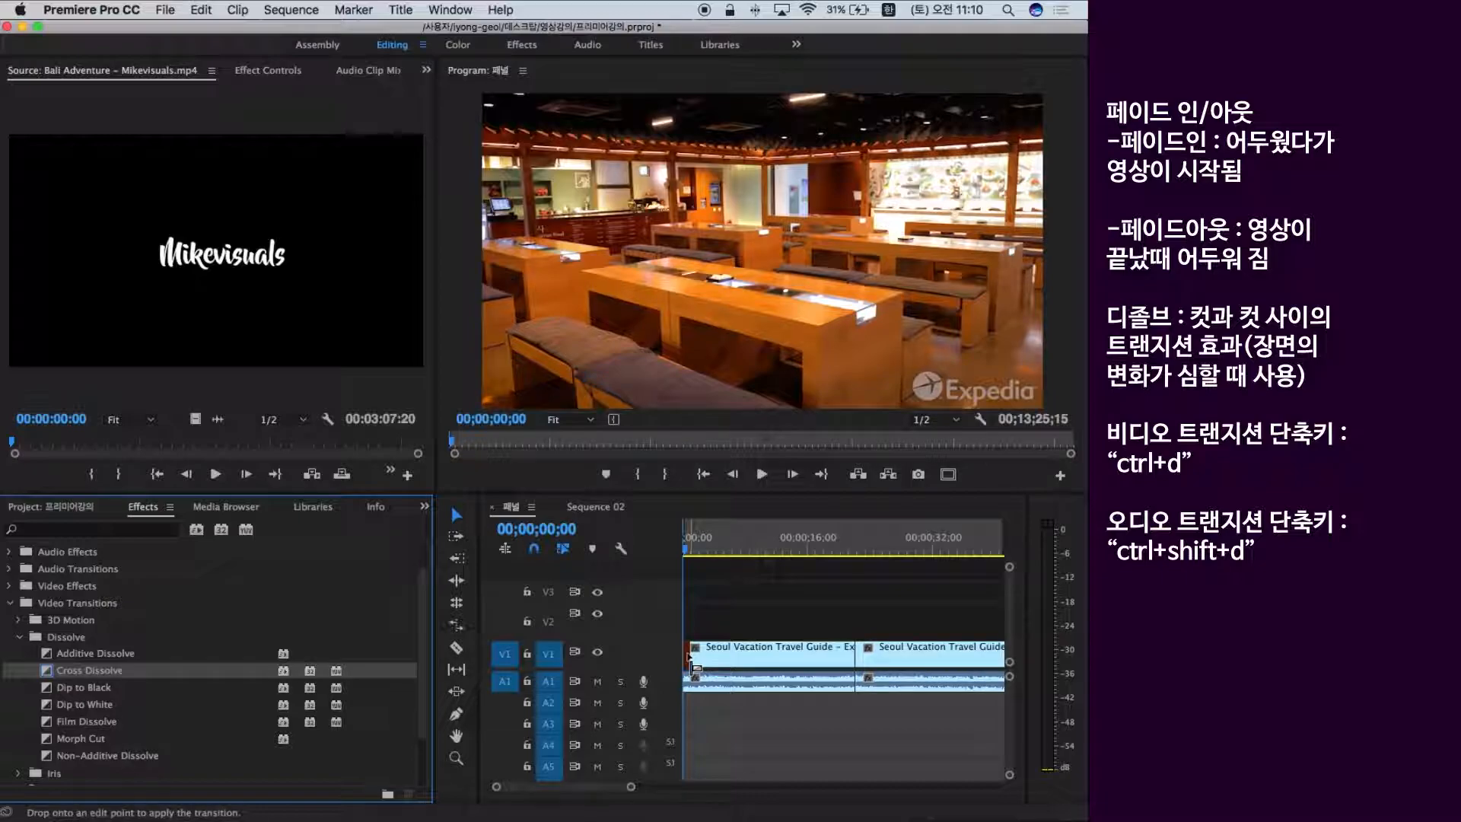
drag(691, 661, 691, 661)
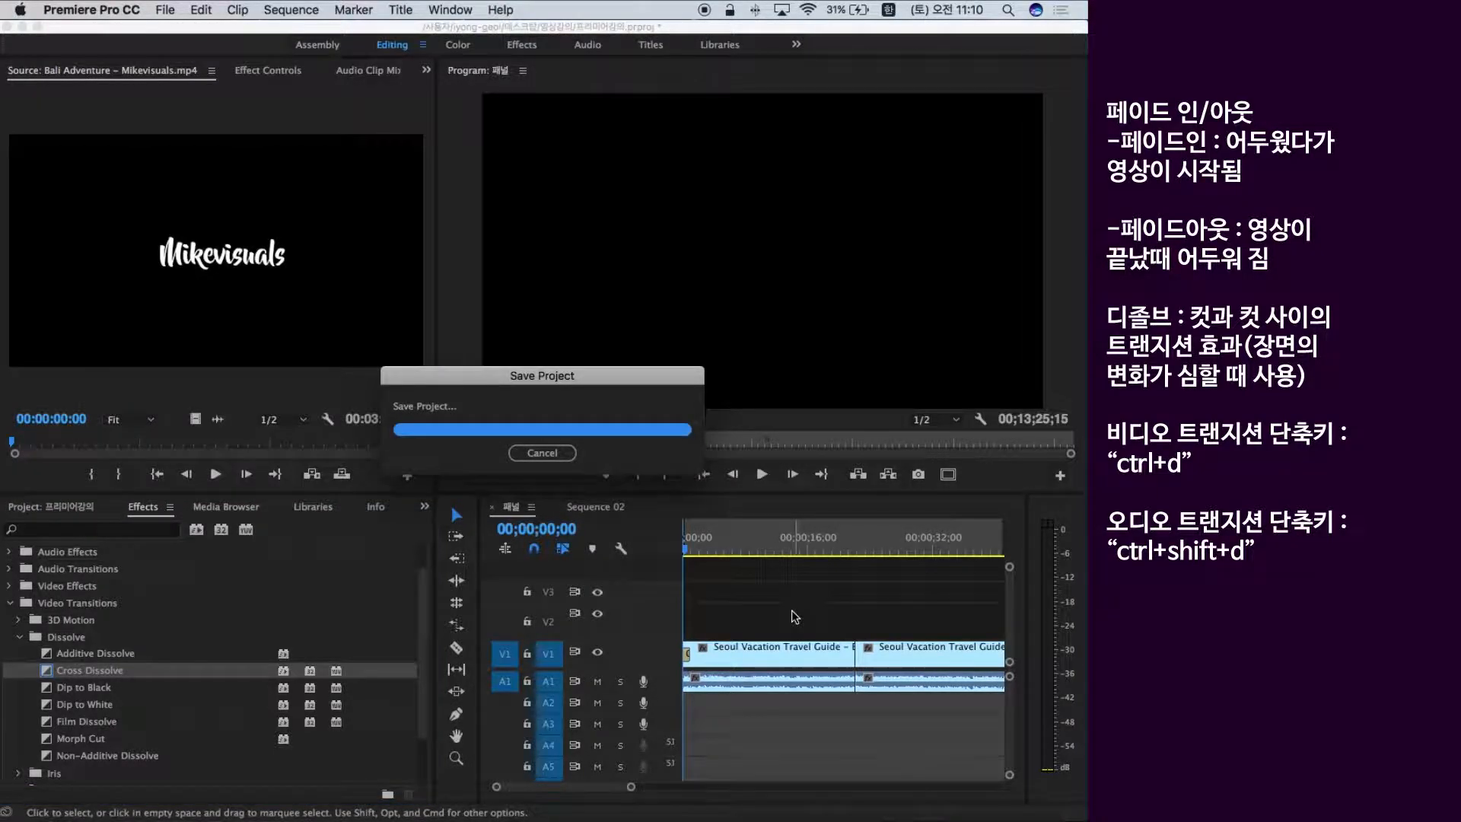
Play the fade-in from the sequence start and examine the Cross Dissolve on the timeline up close.
key(space)
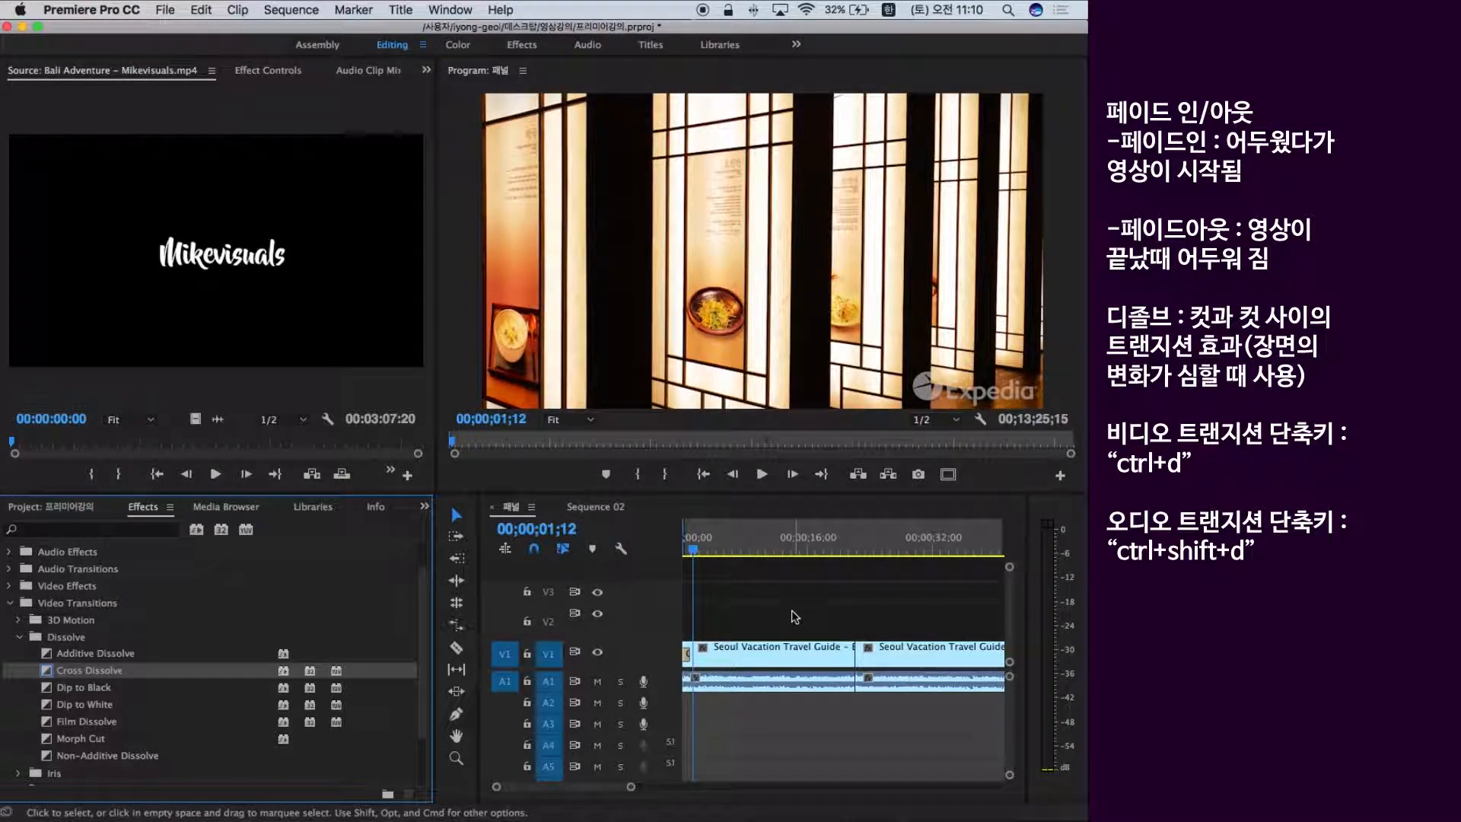
click(653, 557)
key(Home)
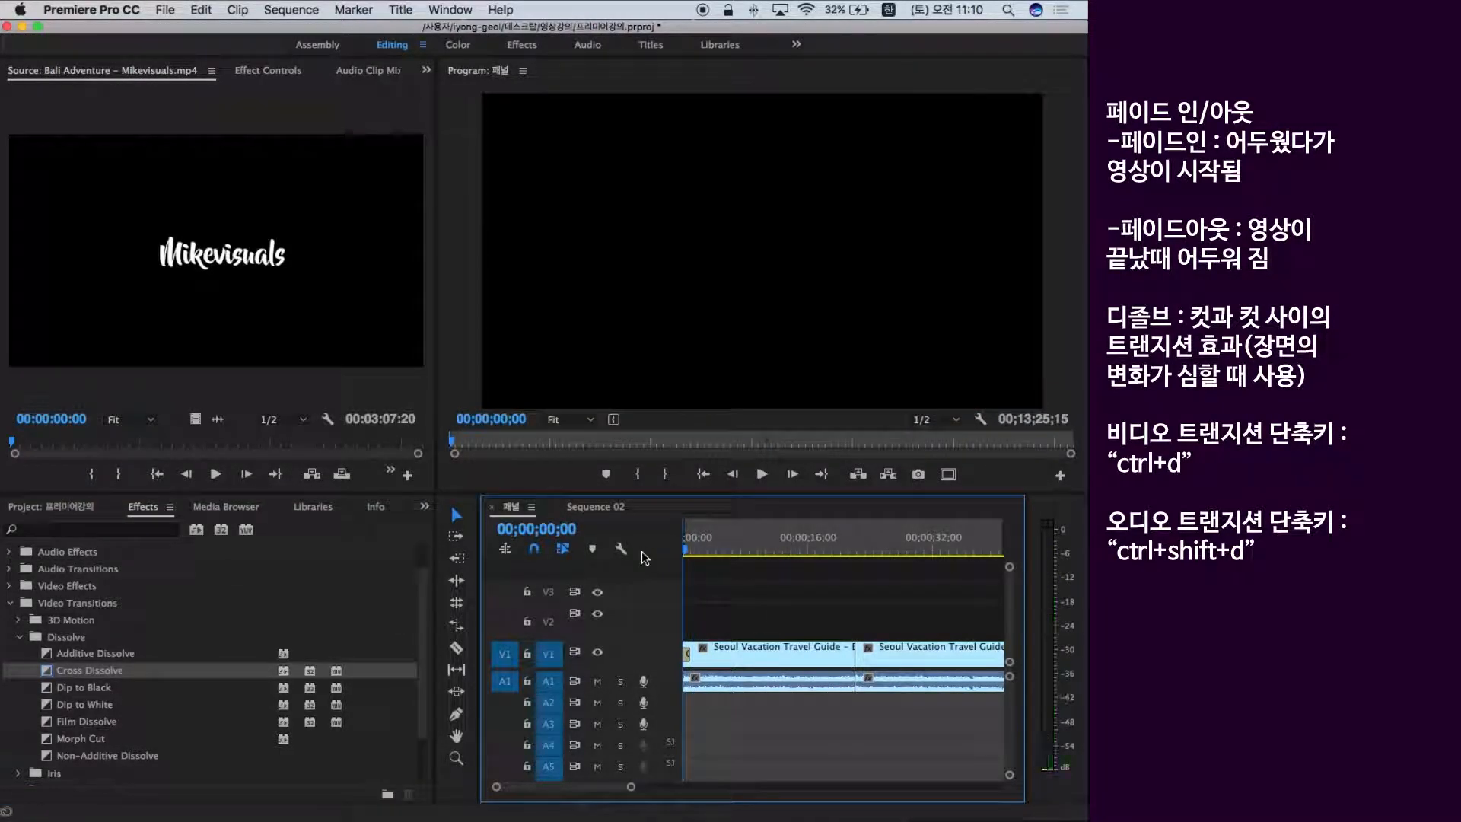
key(space)
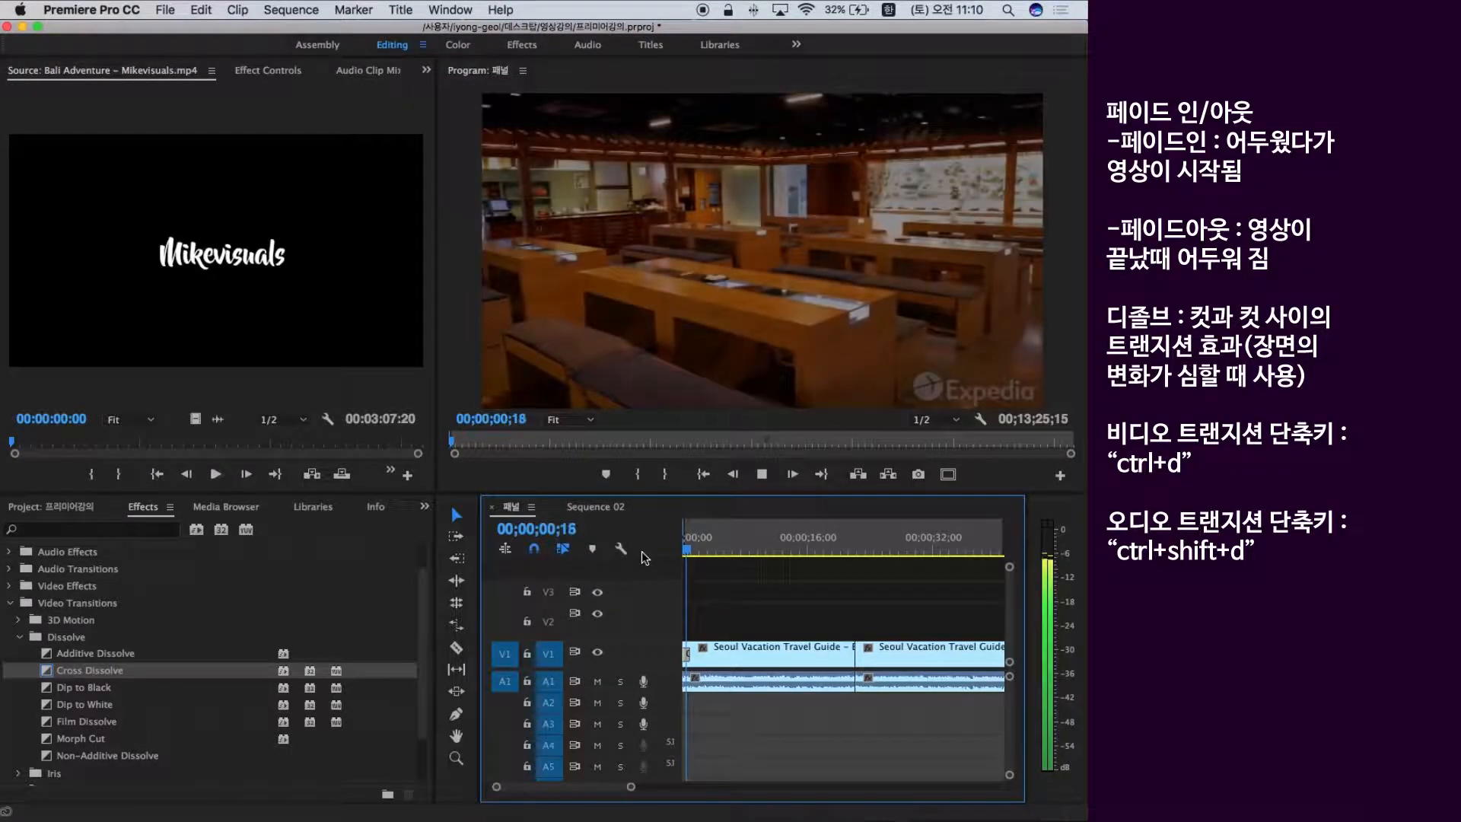
key(space)
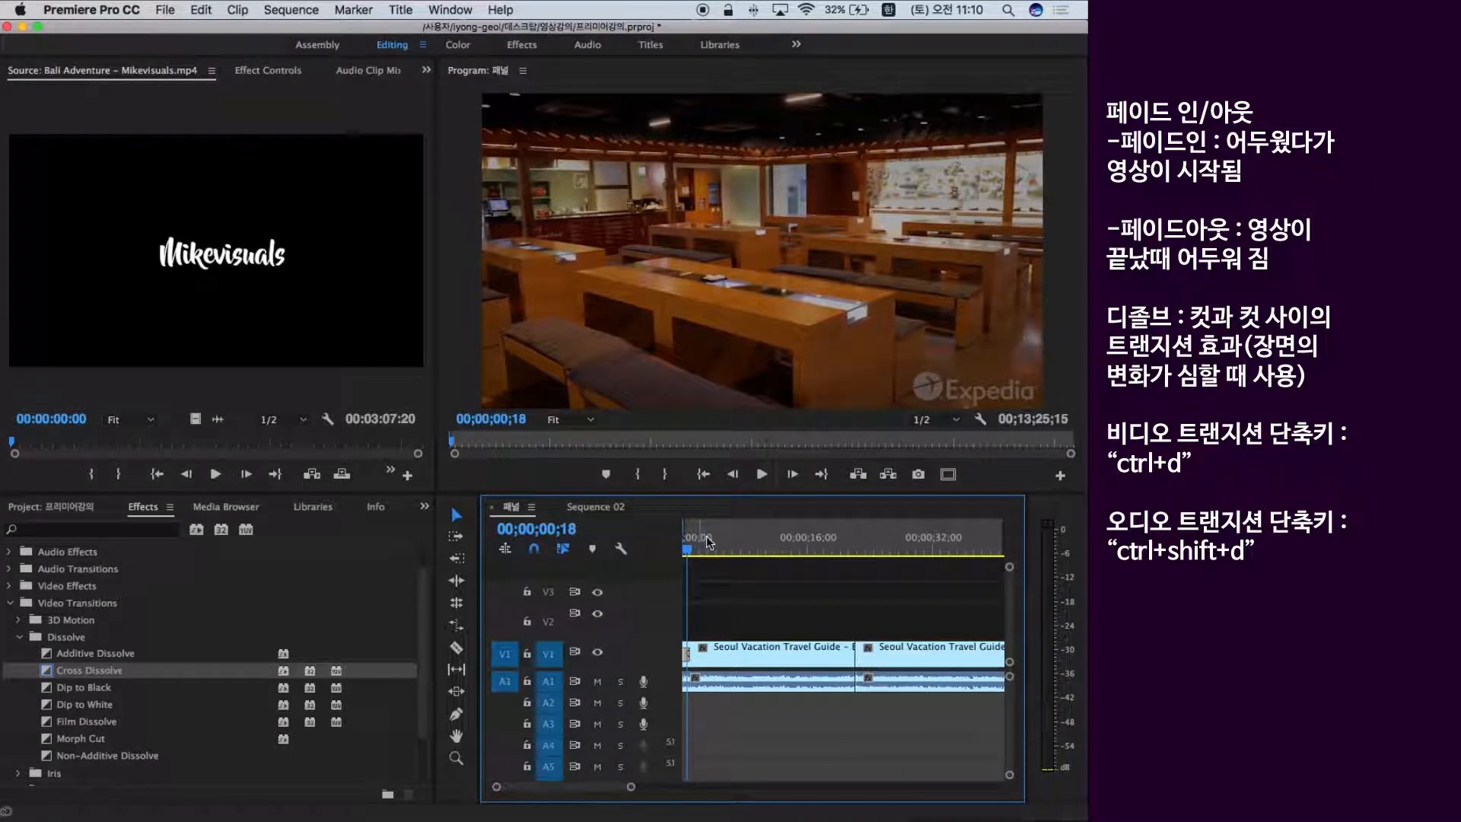
key(=)
key(ctrl+d)
key(=)
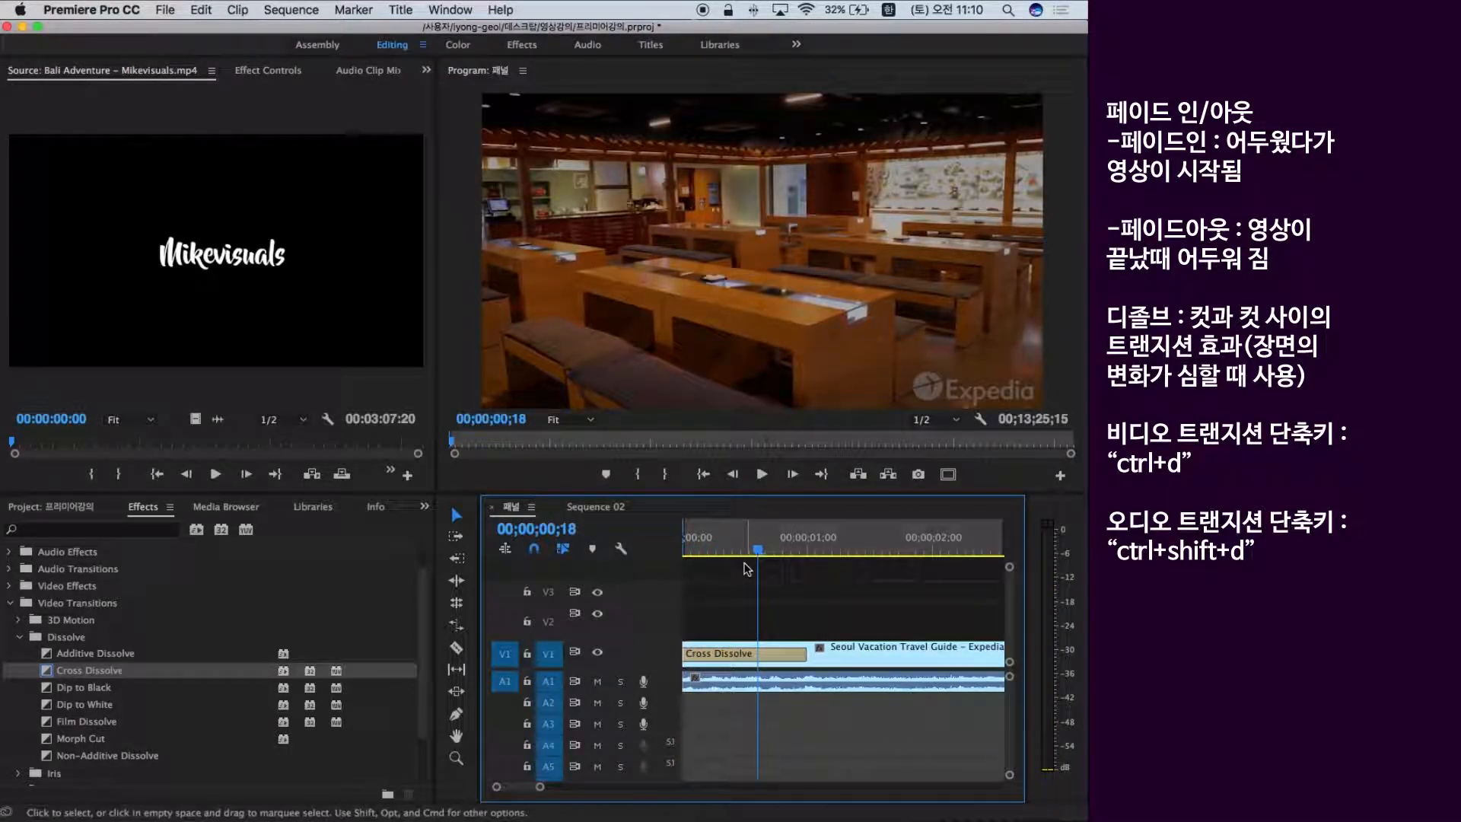
Replay the opening fade-in from the sequence start and look at the Cross Dissolve at different timeline scales.
key(Home)
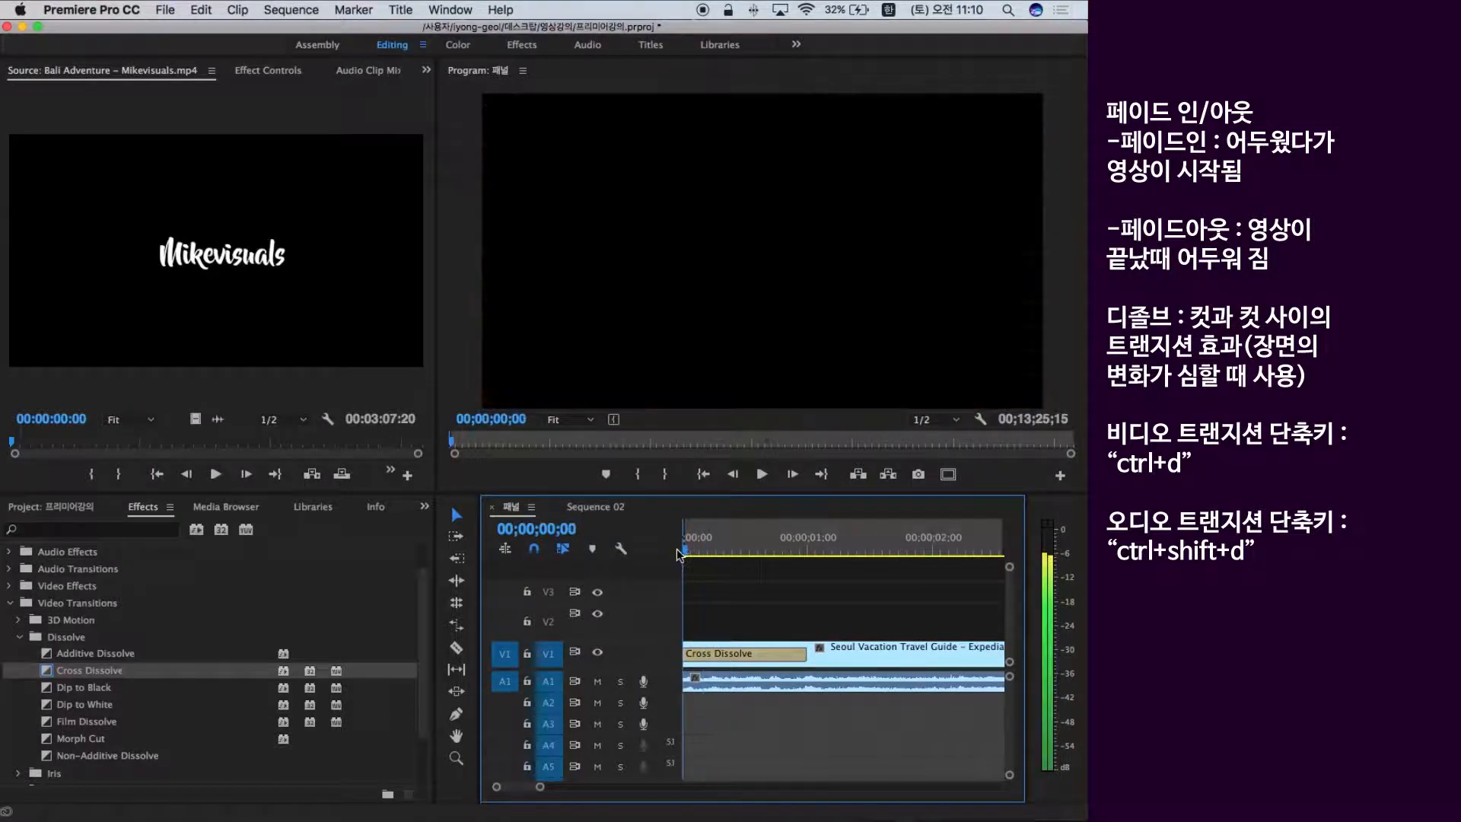
key(space)
key(space)
key(Home)
key(minus)
key(minus)
key(minus)
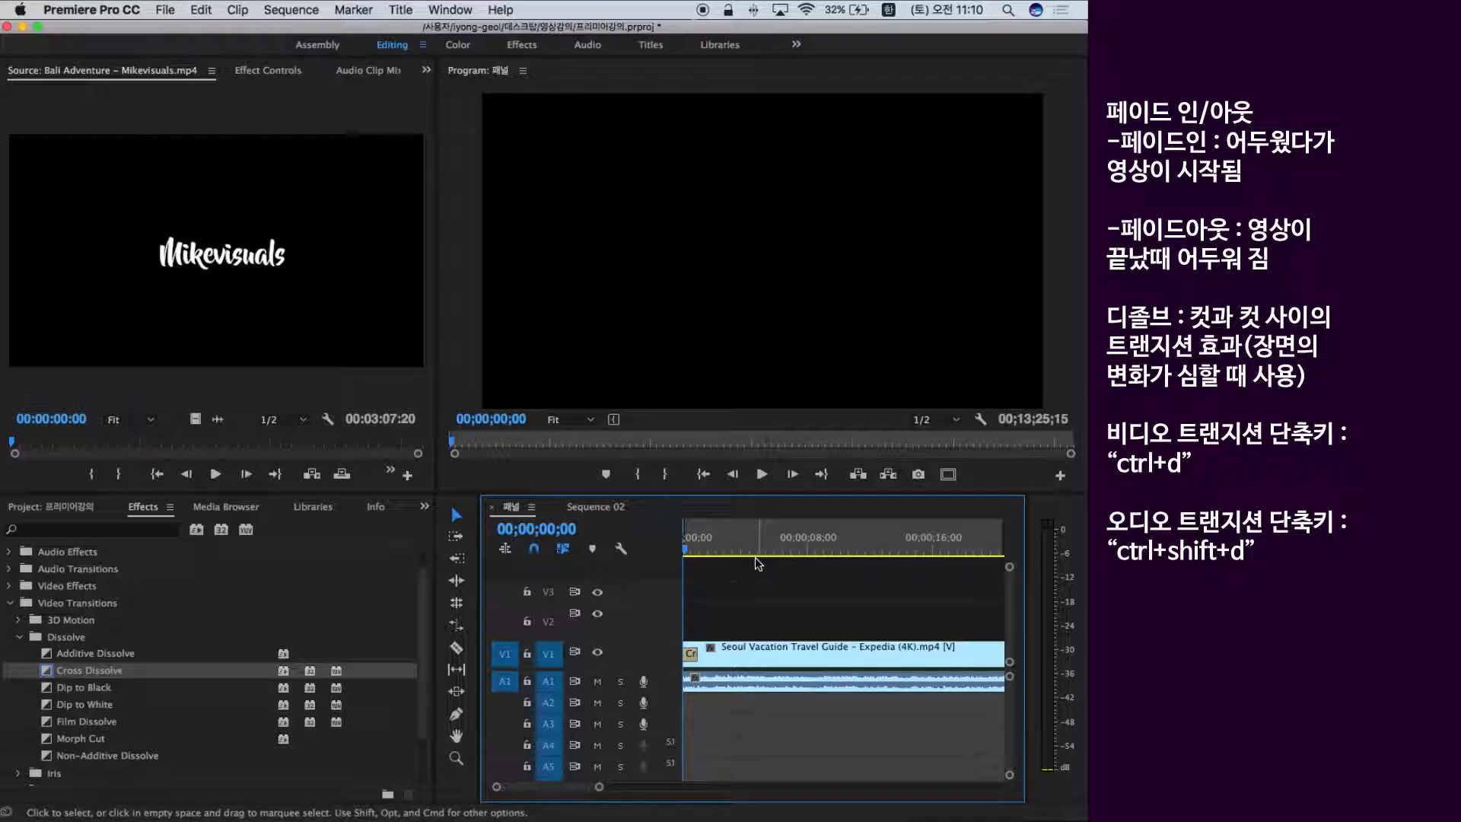
key(equal)
key(equal)
key(equal)
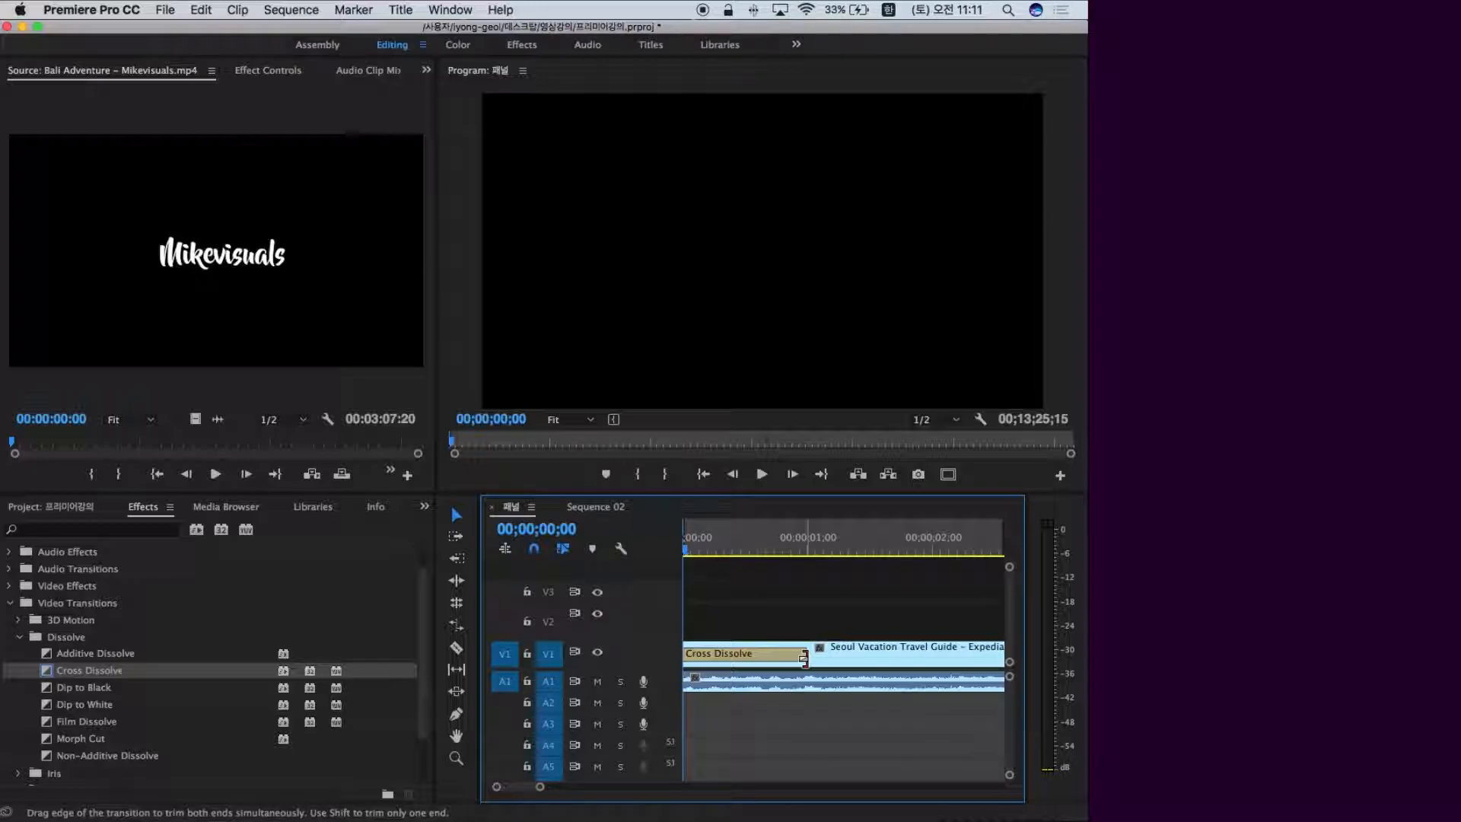
Extend the end of the opening Cross Dissolve to about 4.5 seconds and play the longer fade-in.
click(803, 656)
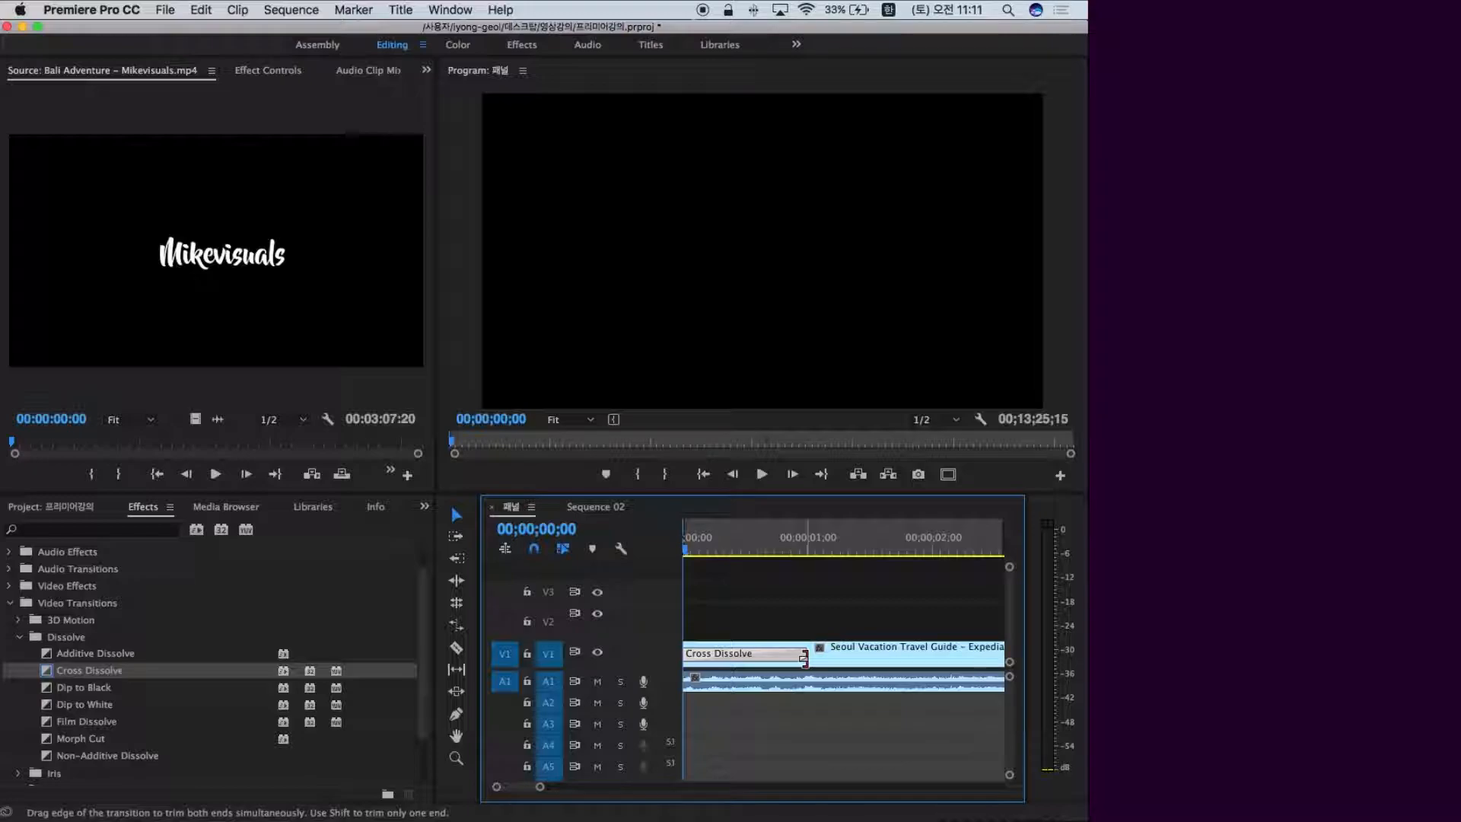
drag(804, 656, 965, 651)
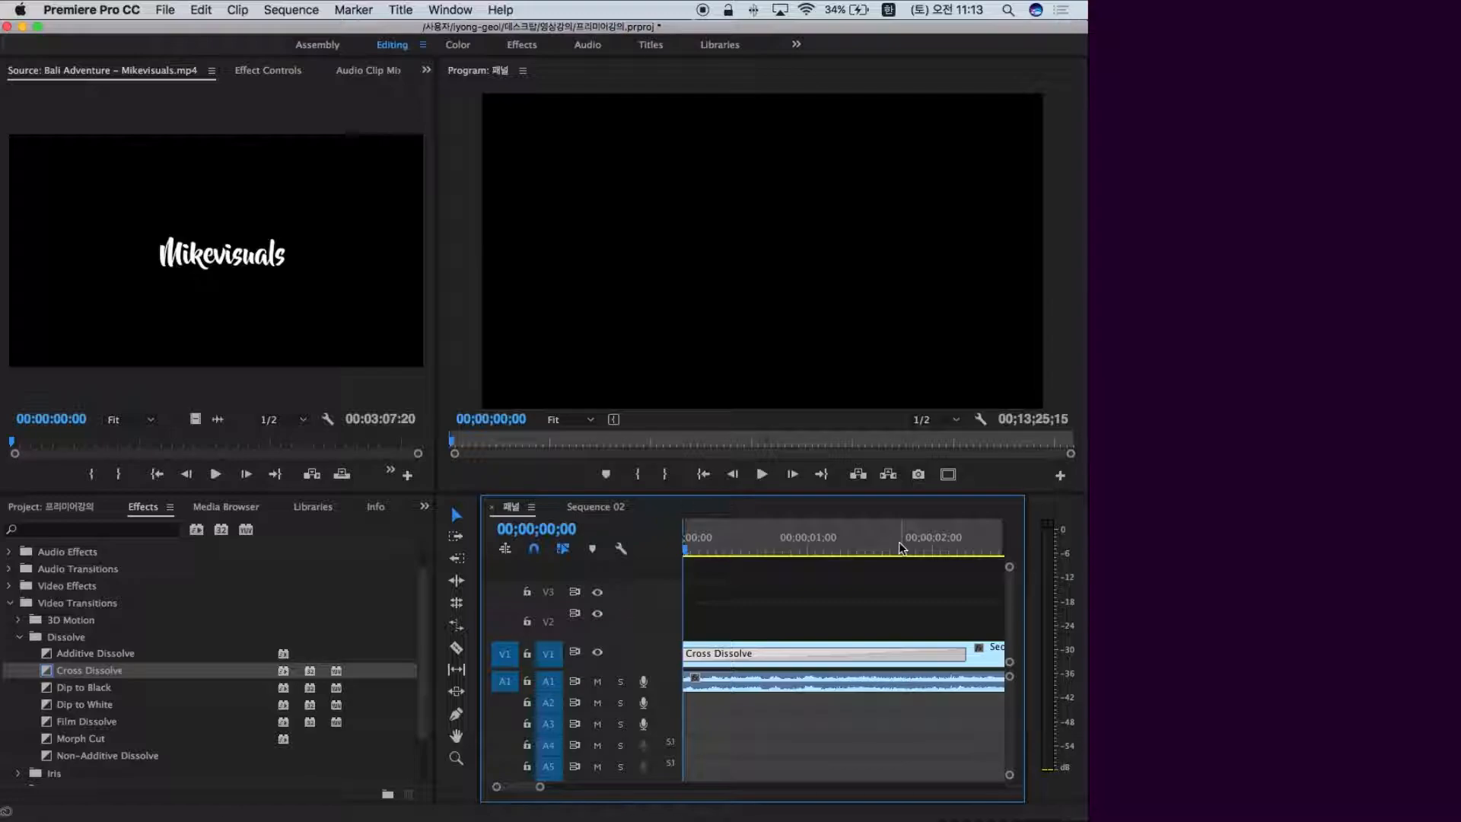
key(minus)
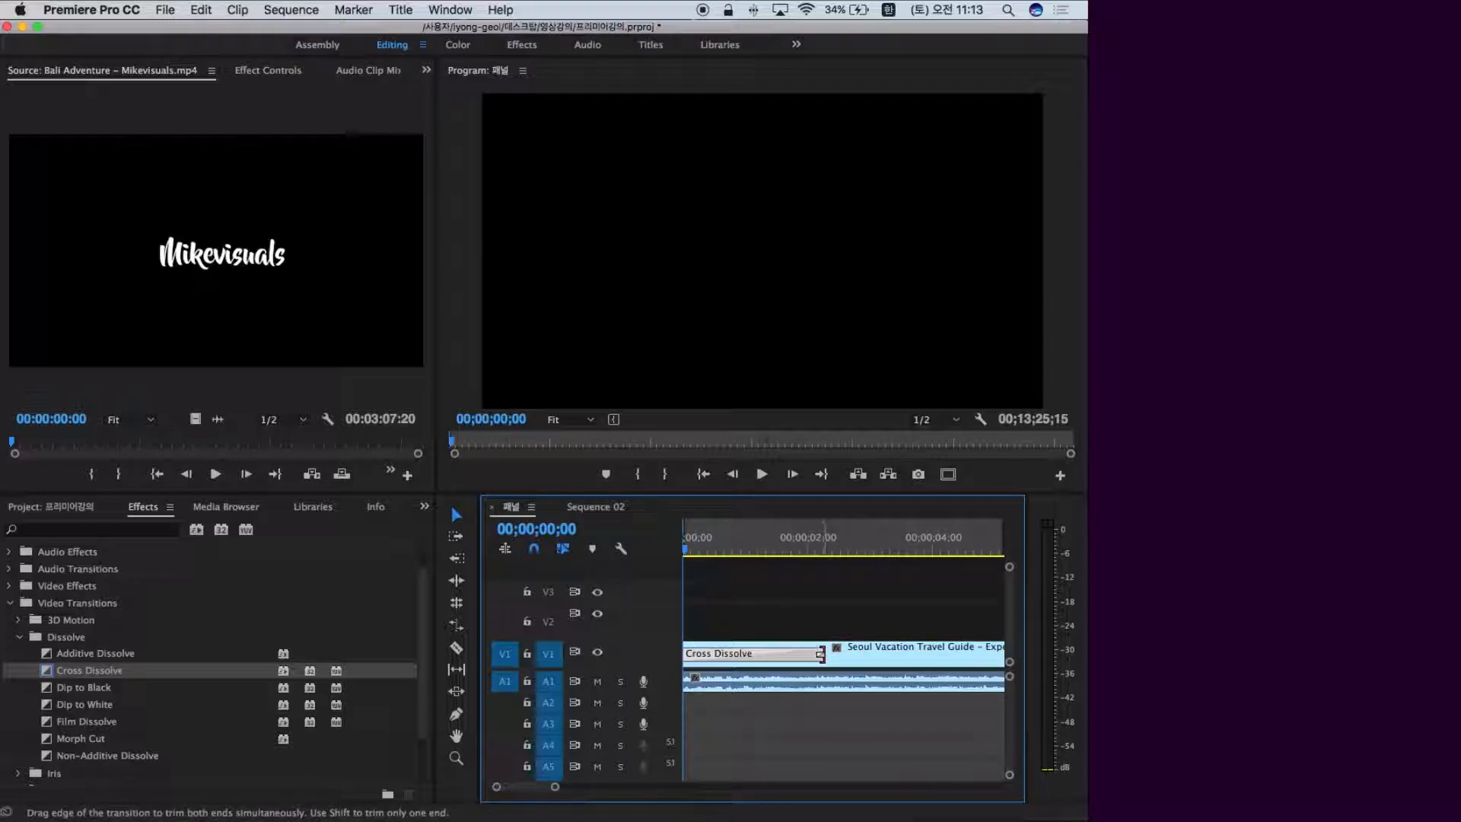
drag(820, 653, 965, 654)
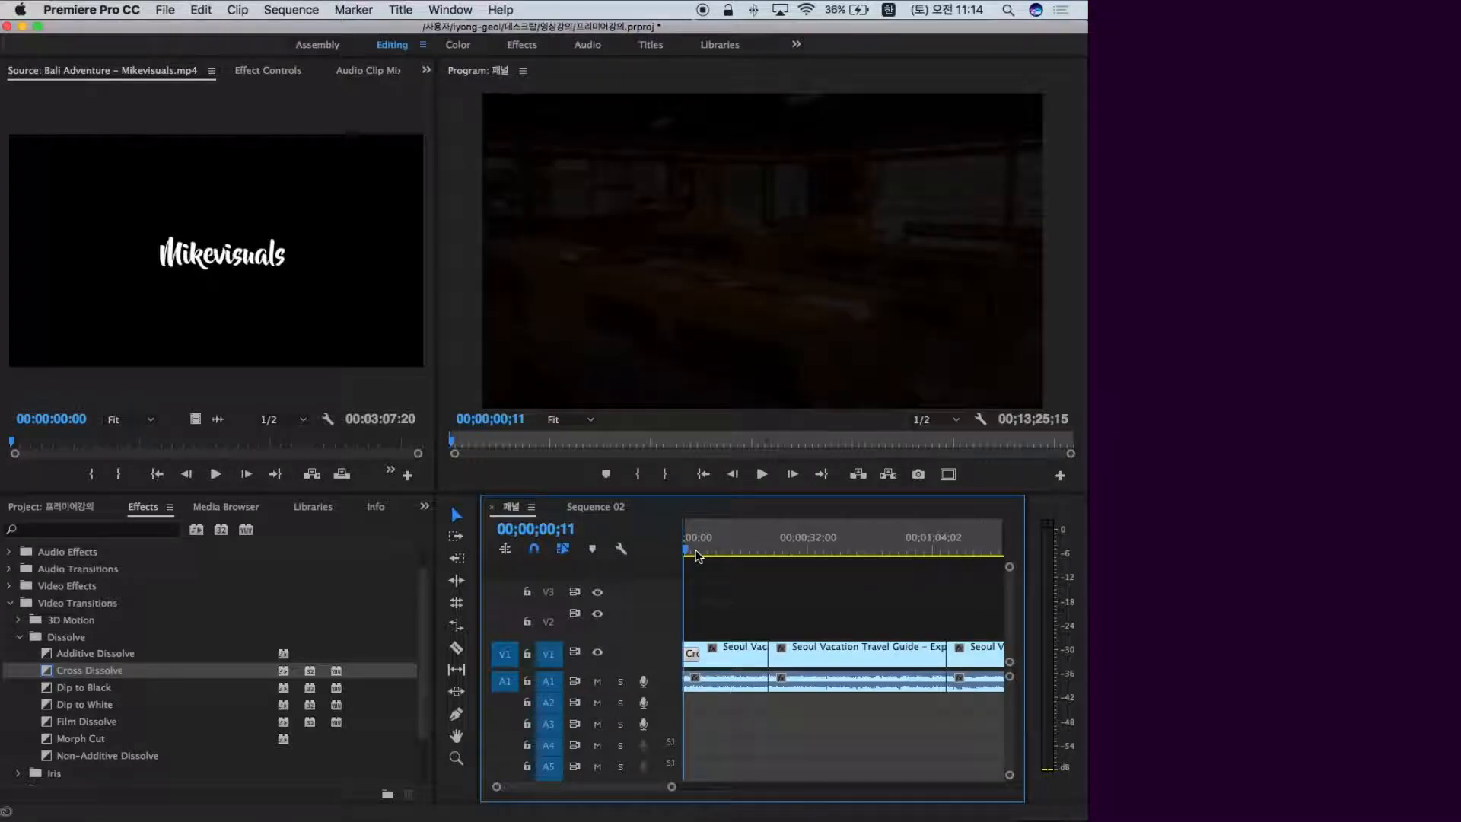
key(space)
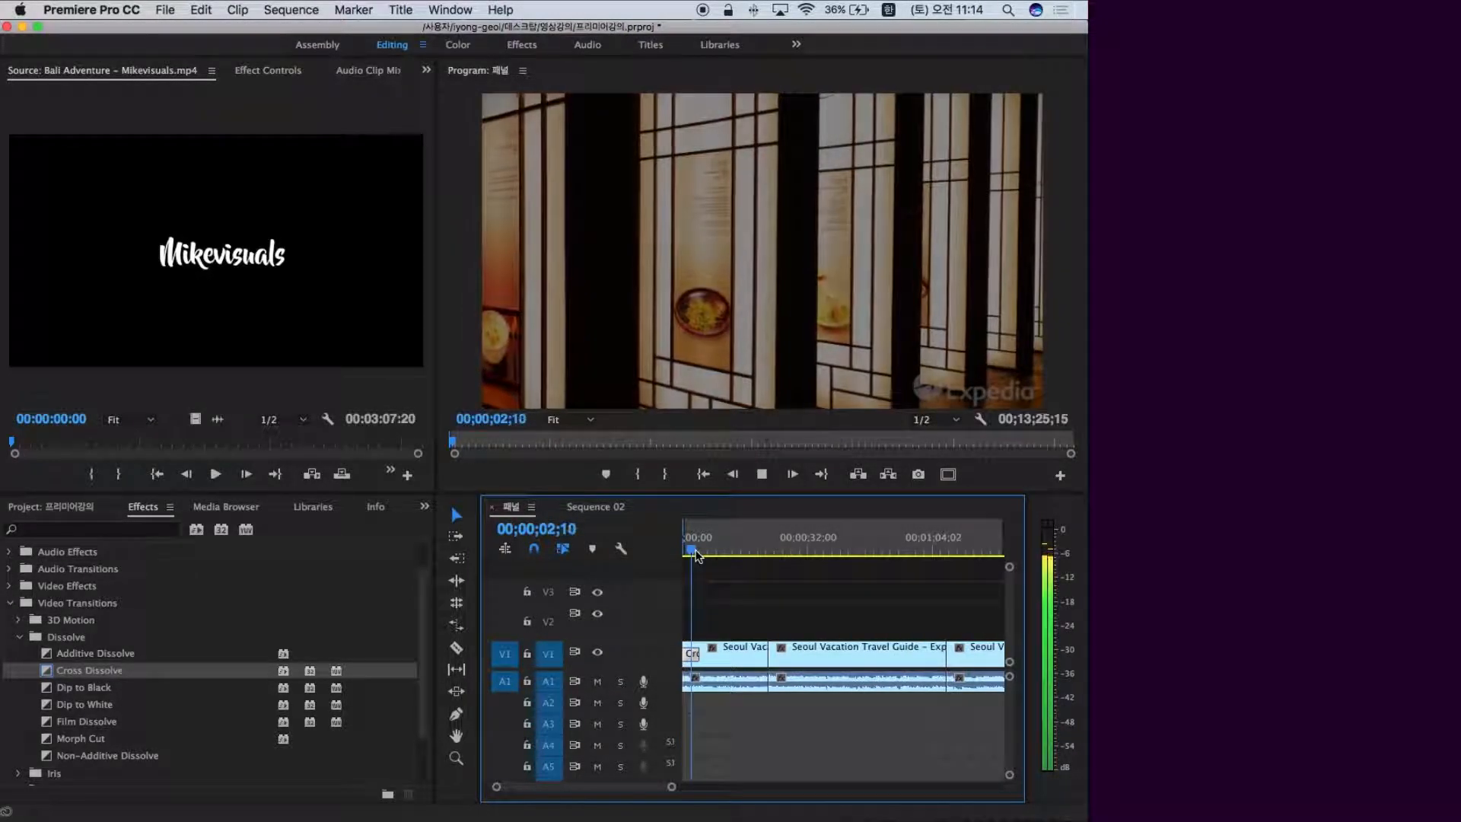
key(space)
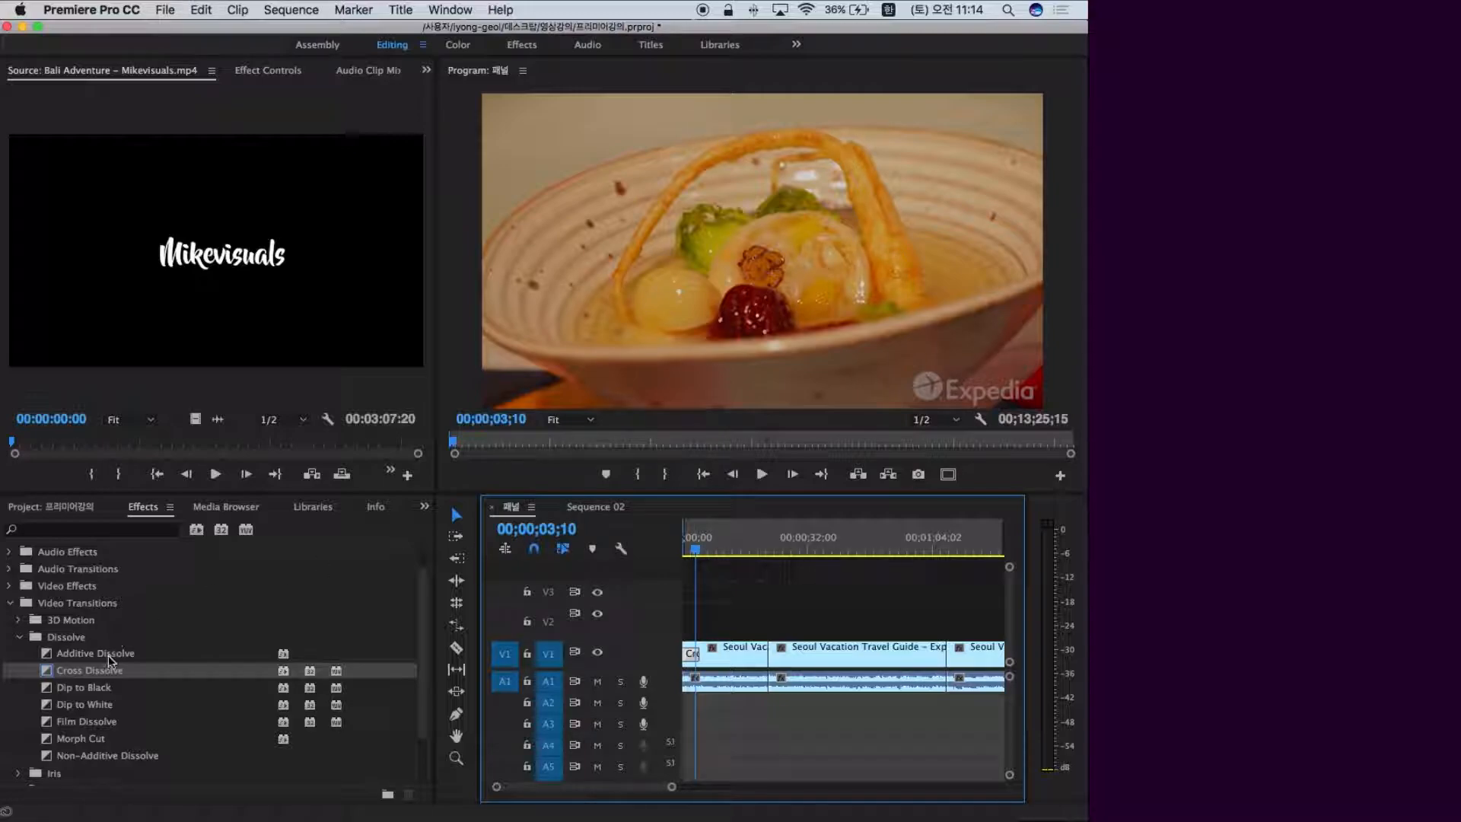
Try a Cross Dissolve on the V1 cut between the first and second Seoul clips and undo it.
scroll(134, 668, down, 1)
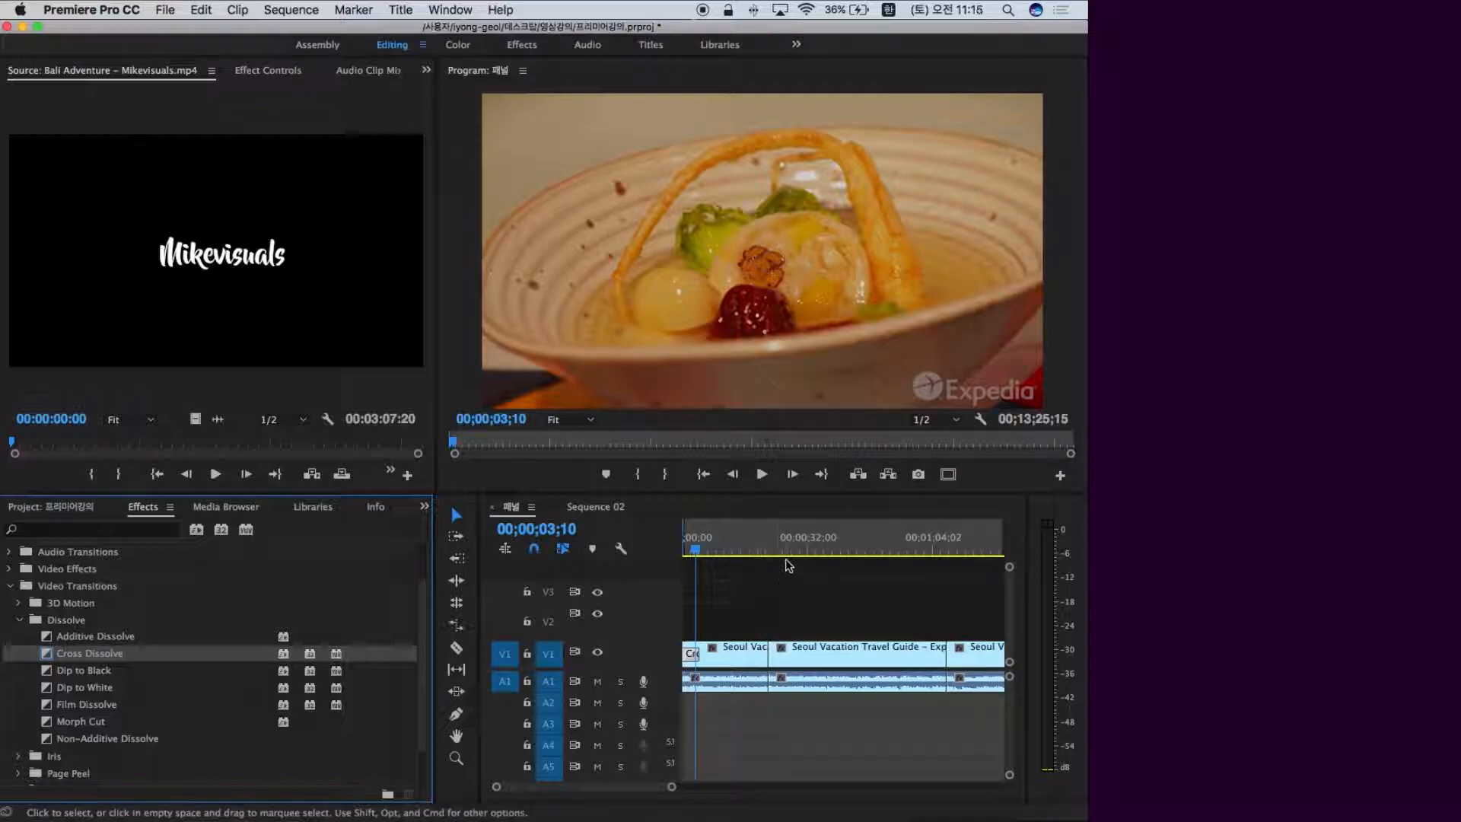
click(763, 543)
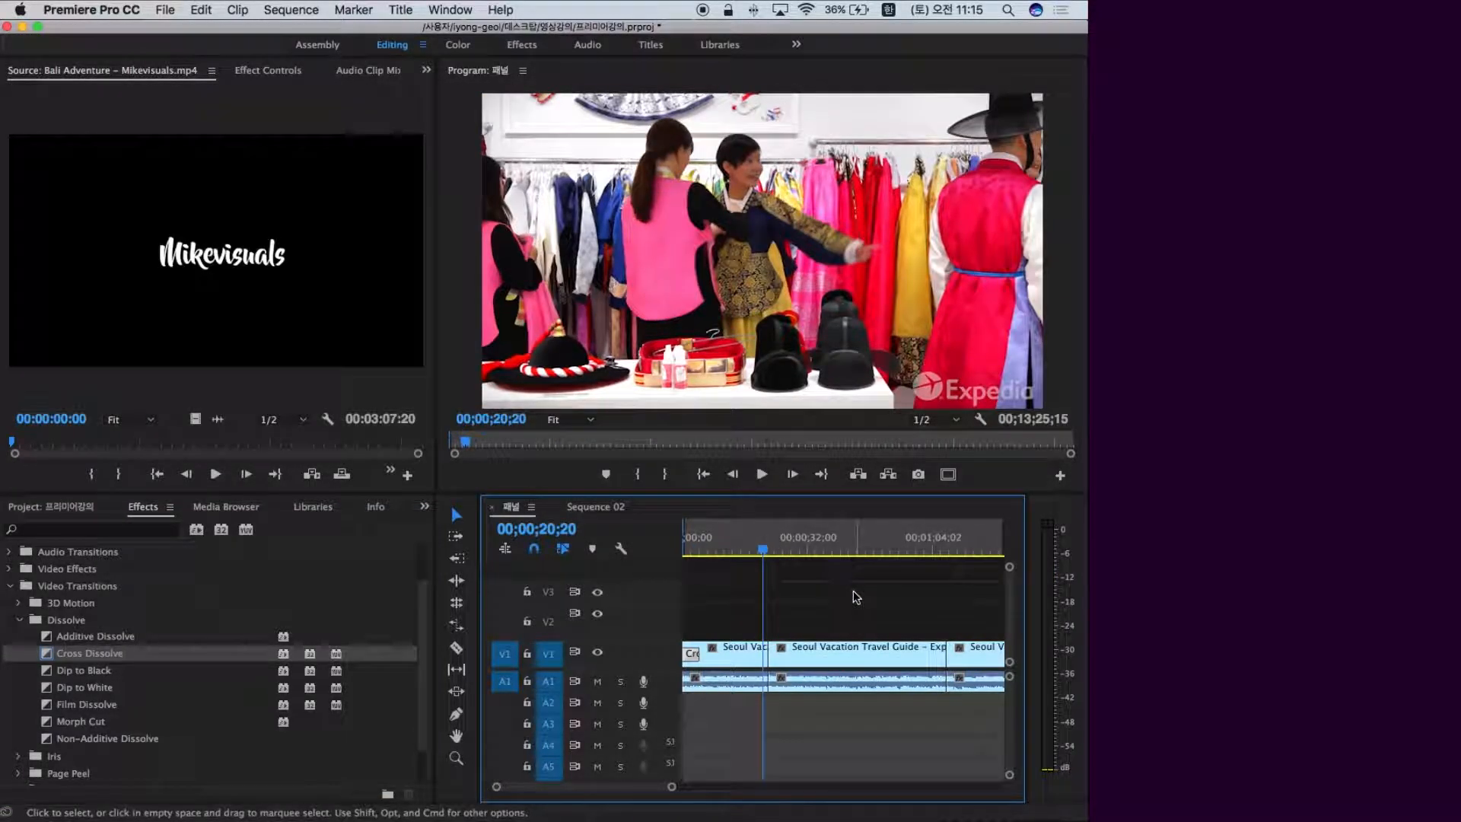
drag(45, 653, 771, 662)
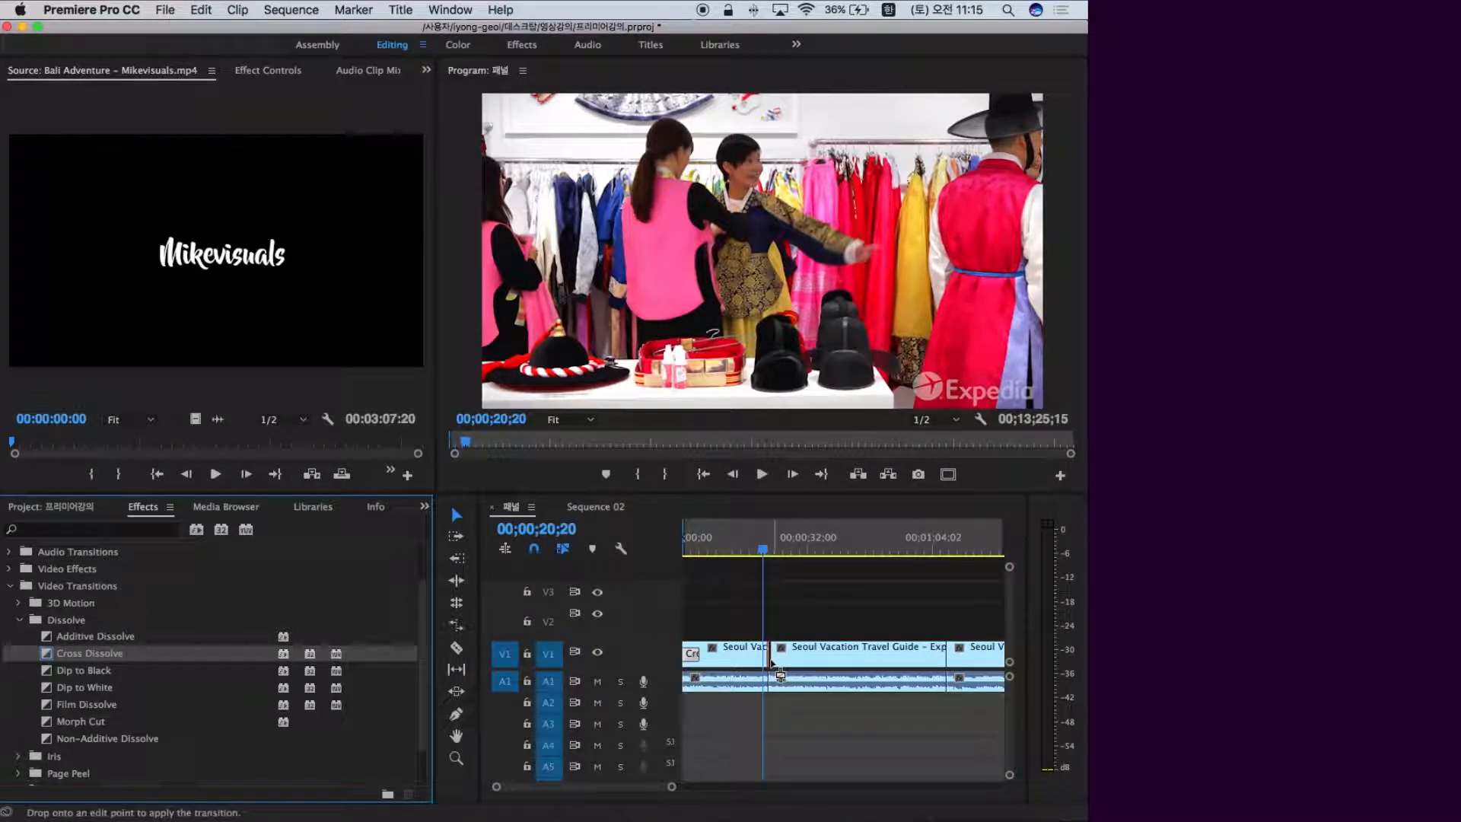
drag(771, 662, 770, 662)
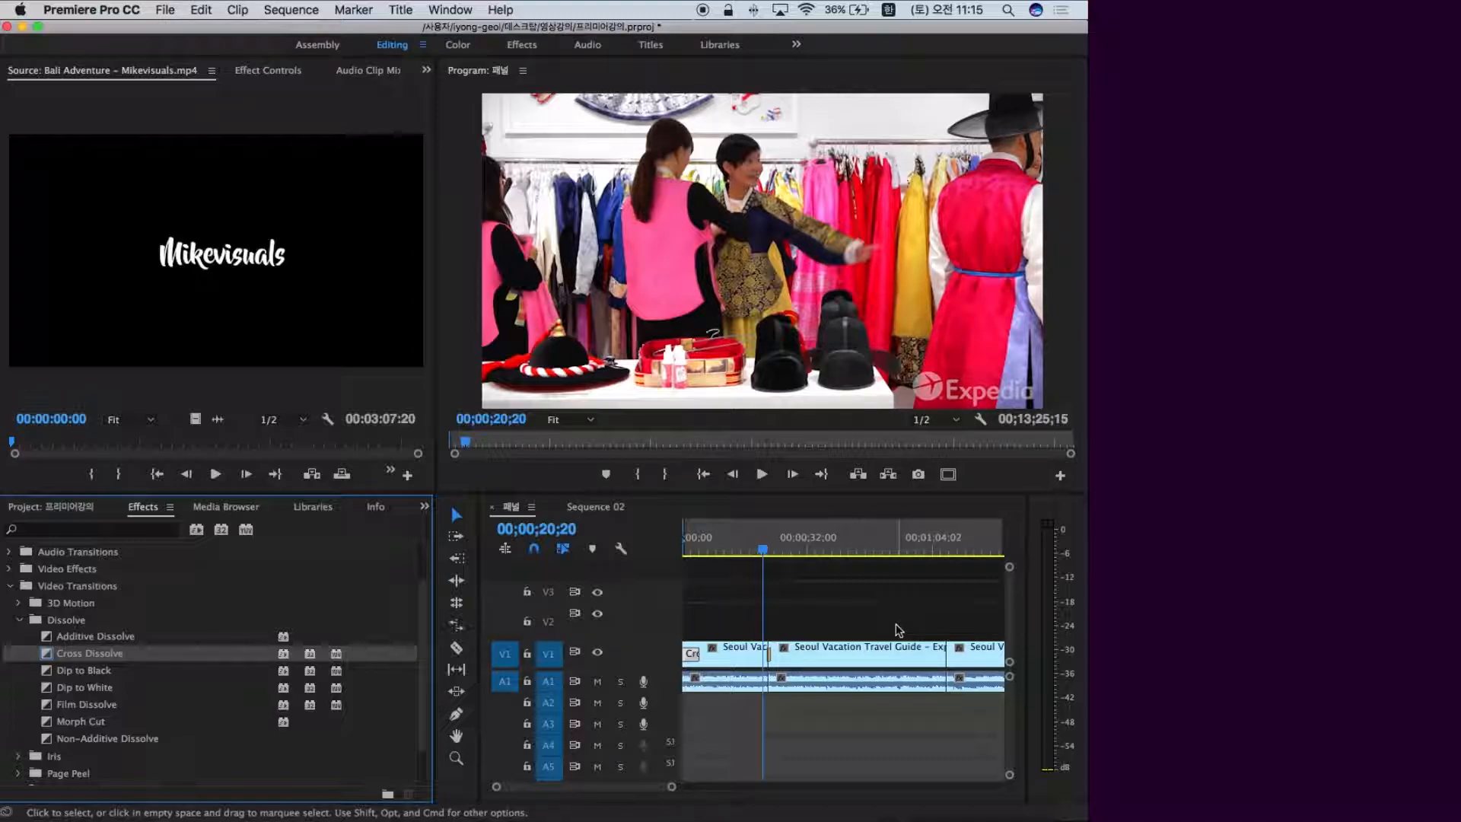
key(super+z)
Apply a Cross Dissolve centred on the cut between the first and second Seoul clips and preview the blend.
key(equal)
key(equal)
key(equal)
key(minus)
key(minus)
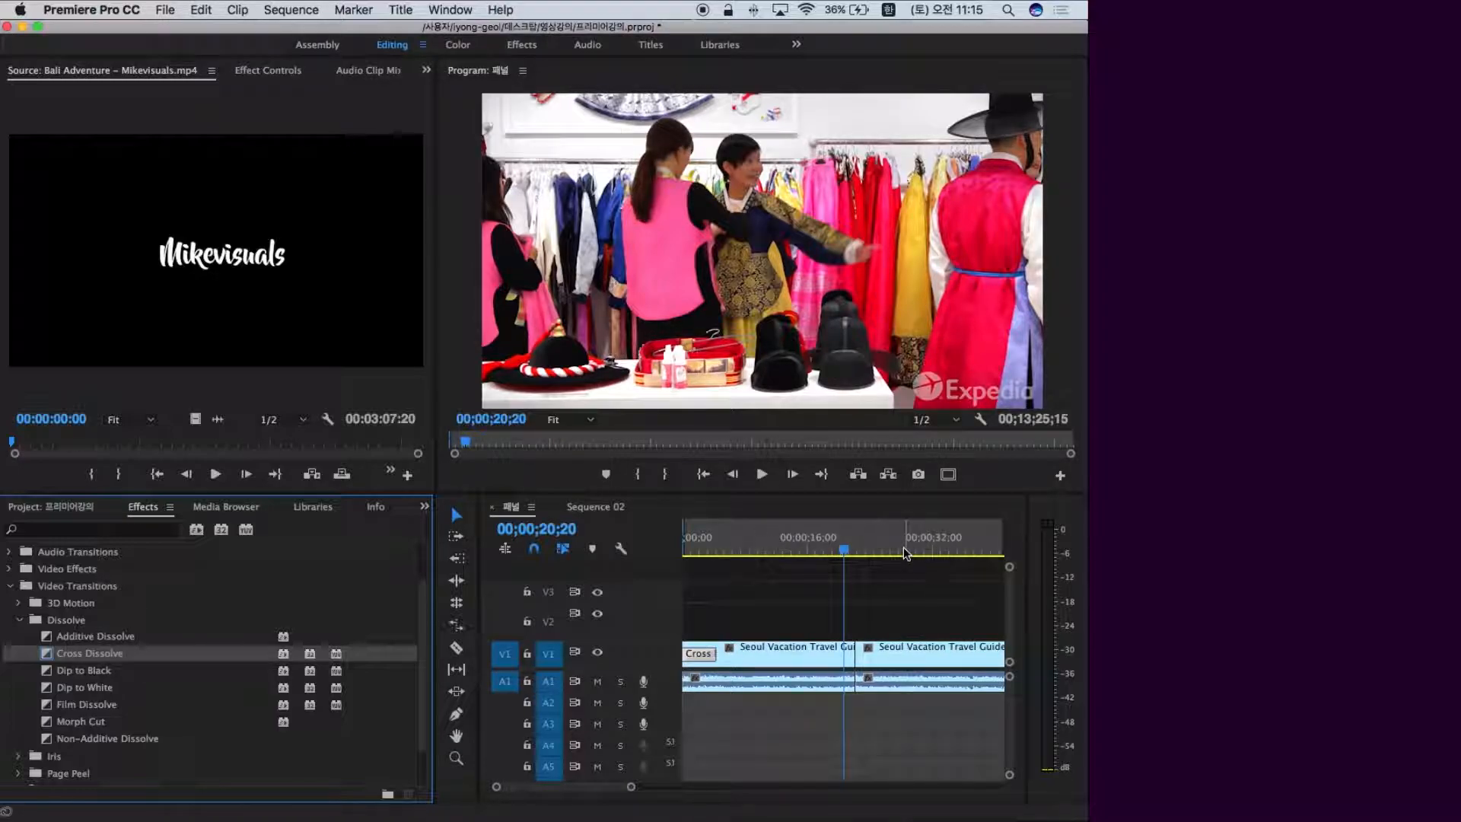
drag(855, 545, 838, 546)
key(equal)
key(equal)
key(minus)
click(877, 550)
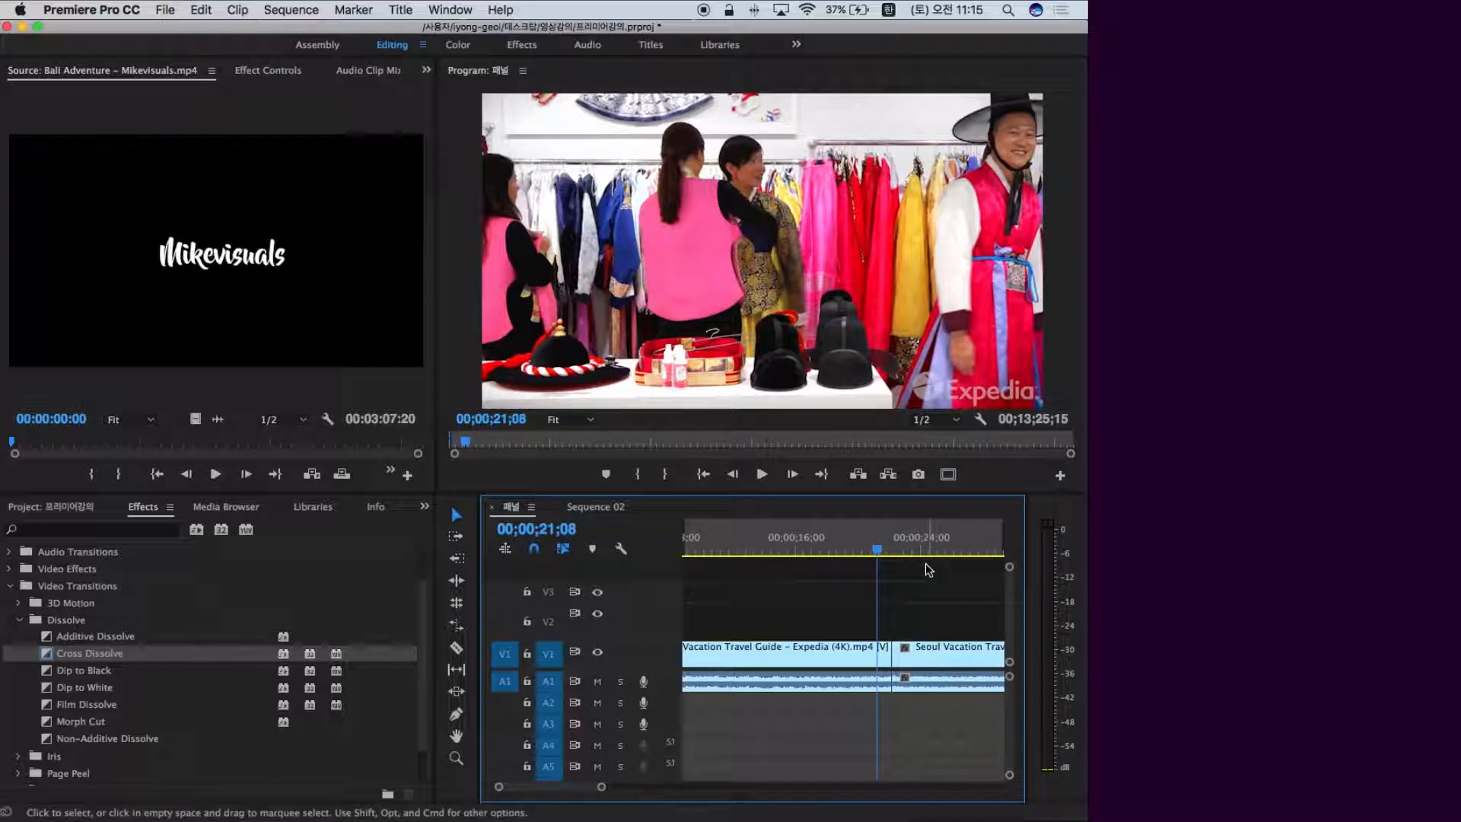
click(881, 547)
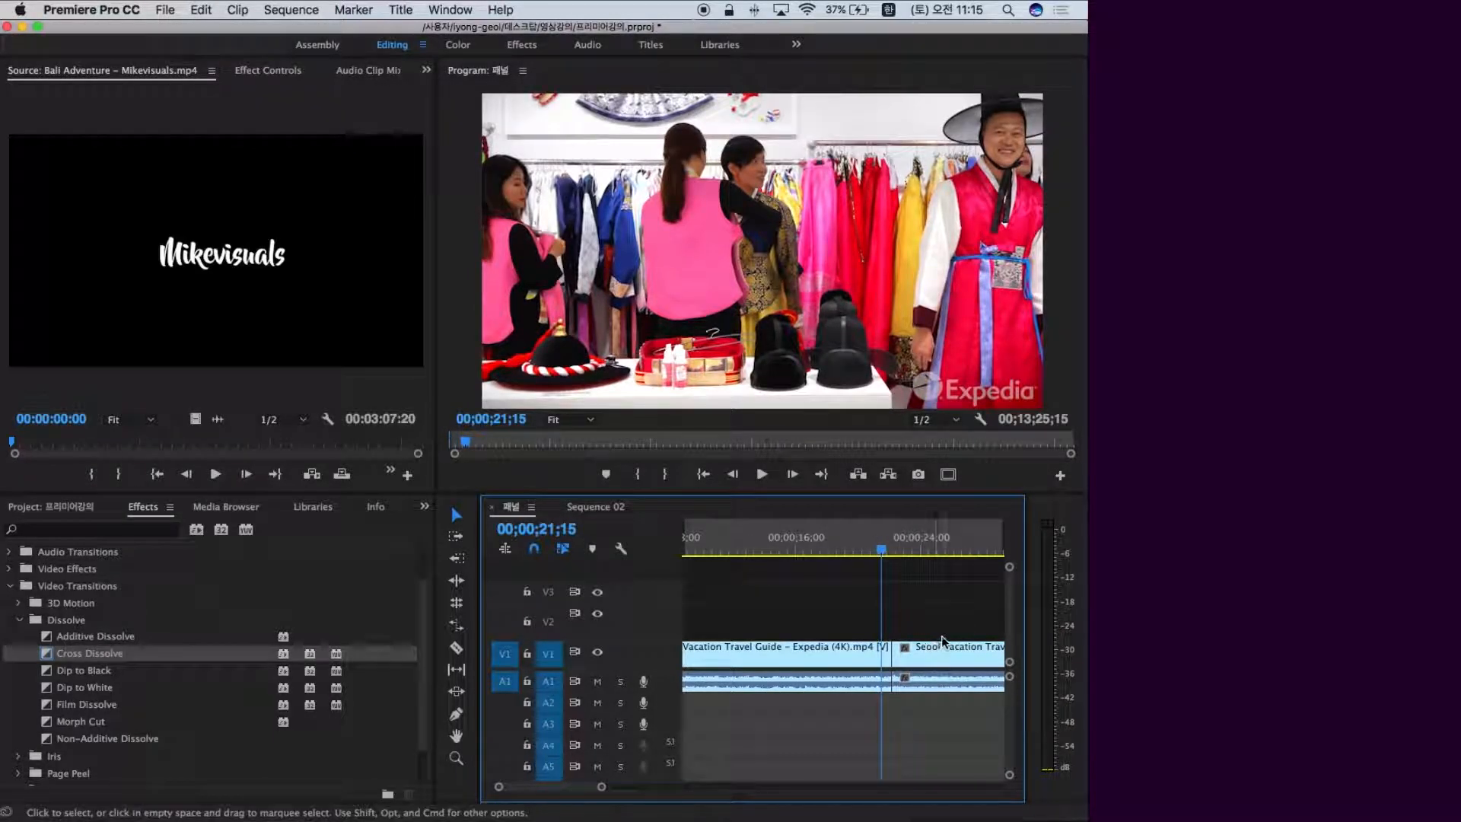
click(68, 654)
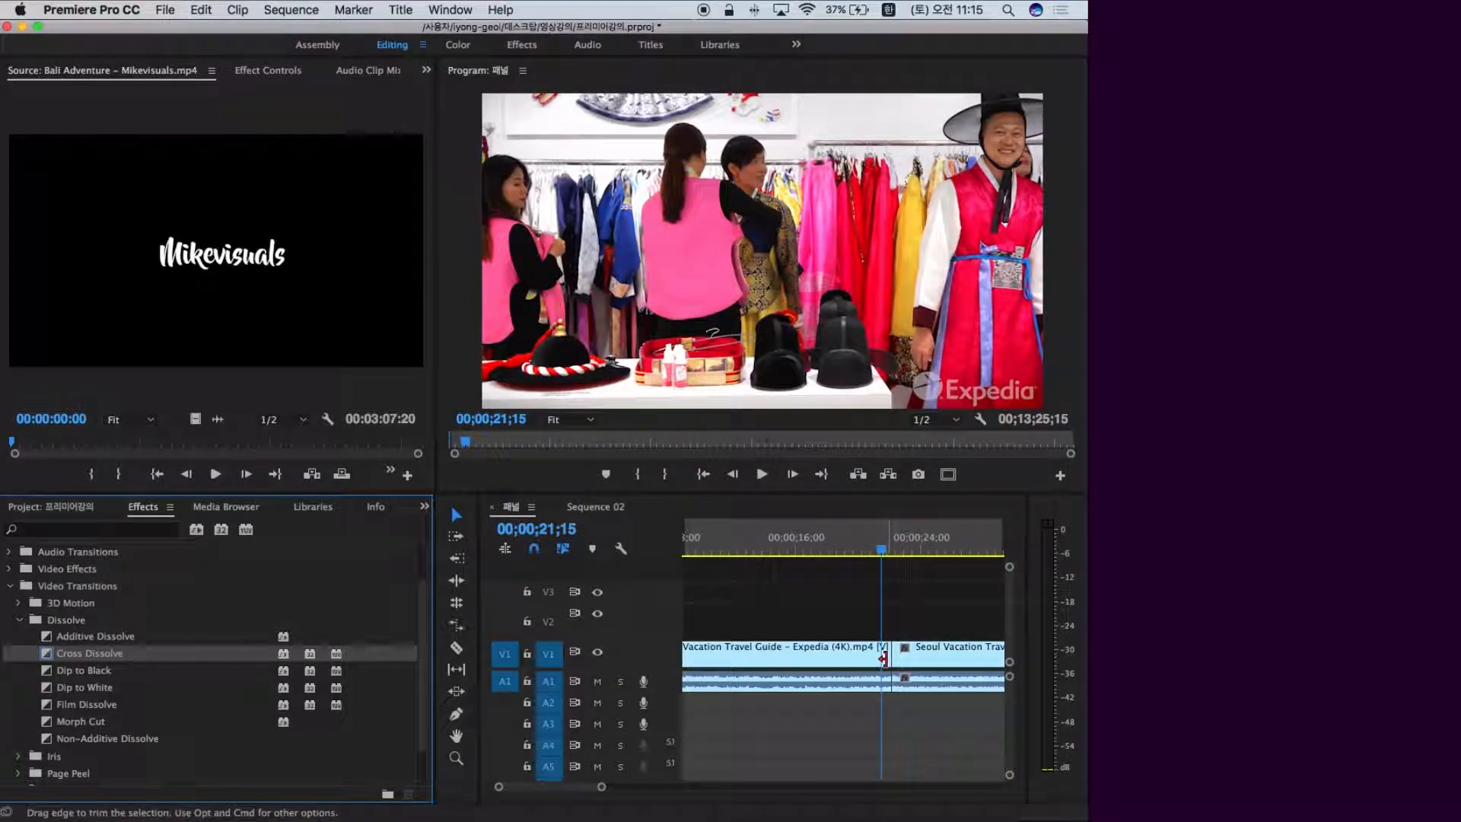
key(=)
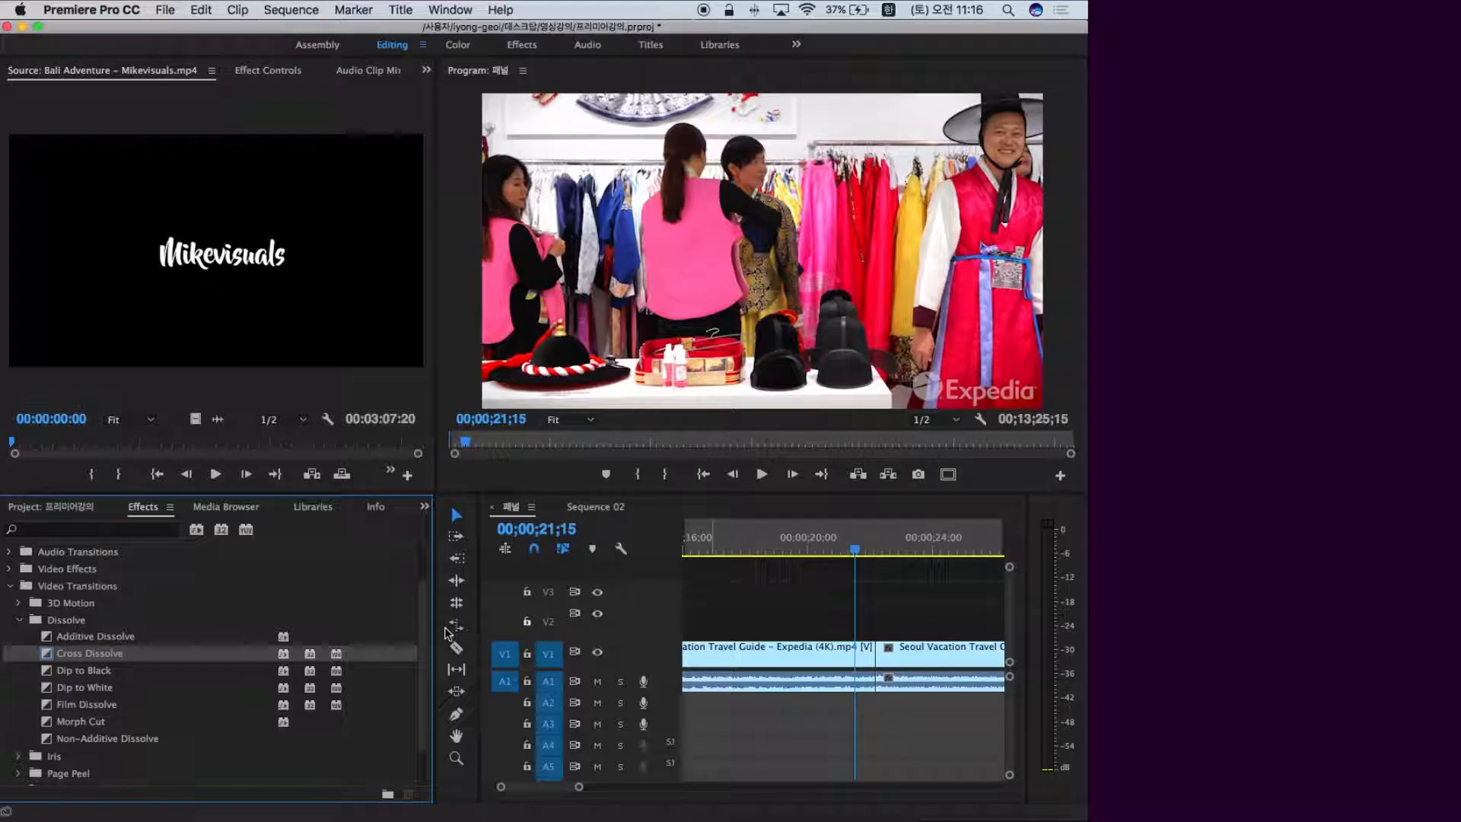
drag(28, 660, 904, 648)
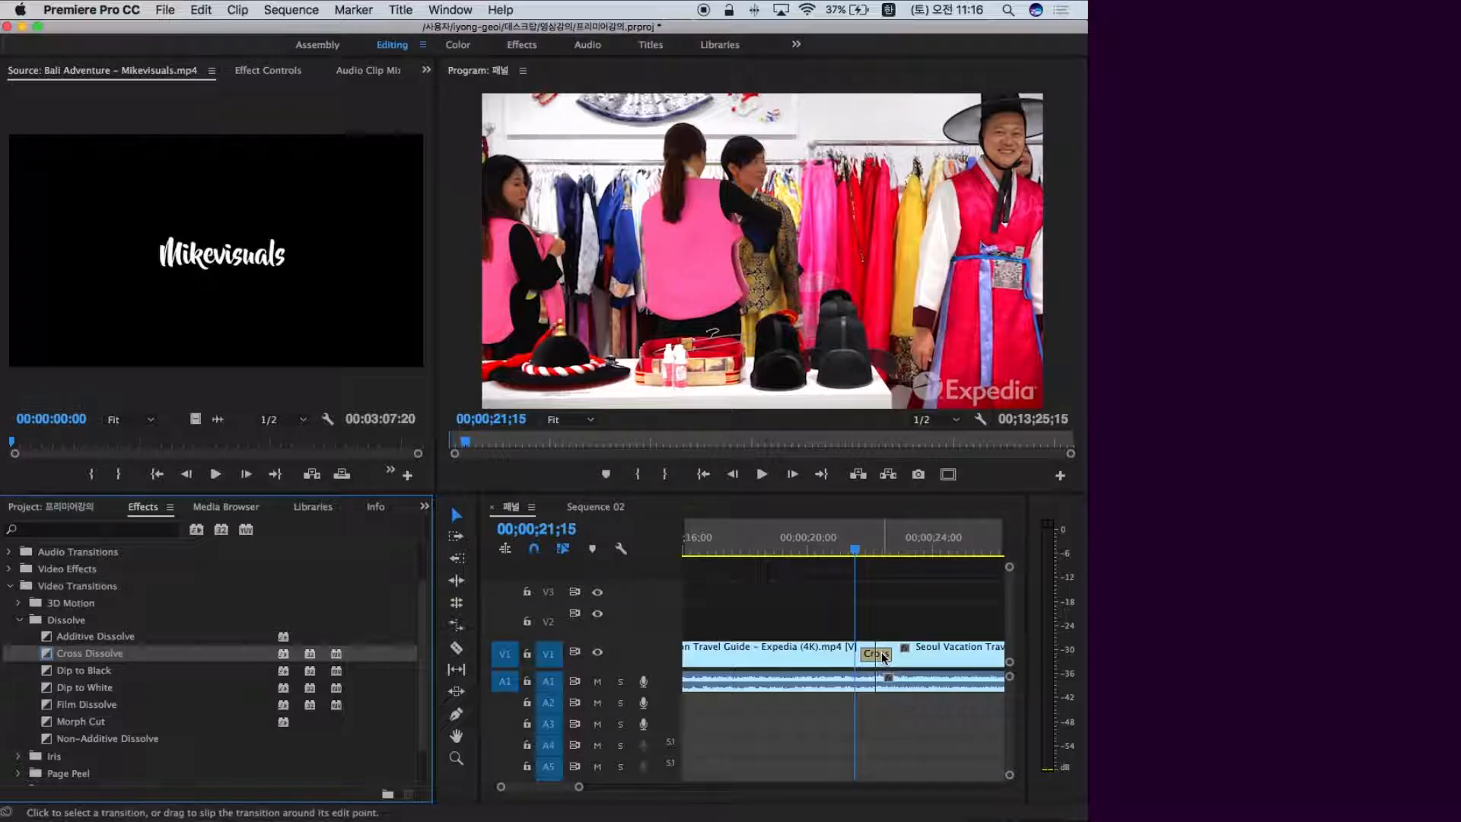
mouse_move(859, 553)
mouse_down()
mouse_move(889, 553)
mouse_move(857, 549)
mouse_up()
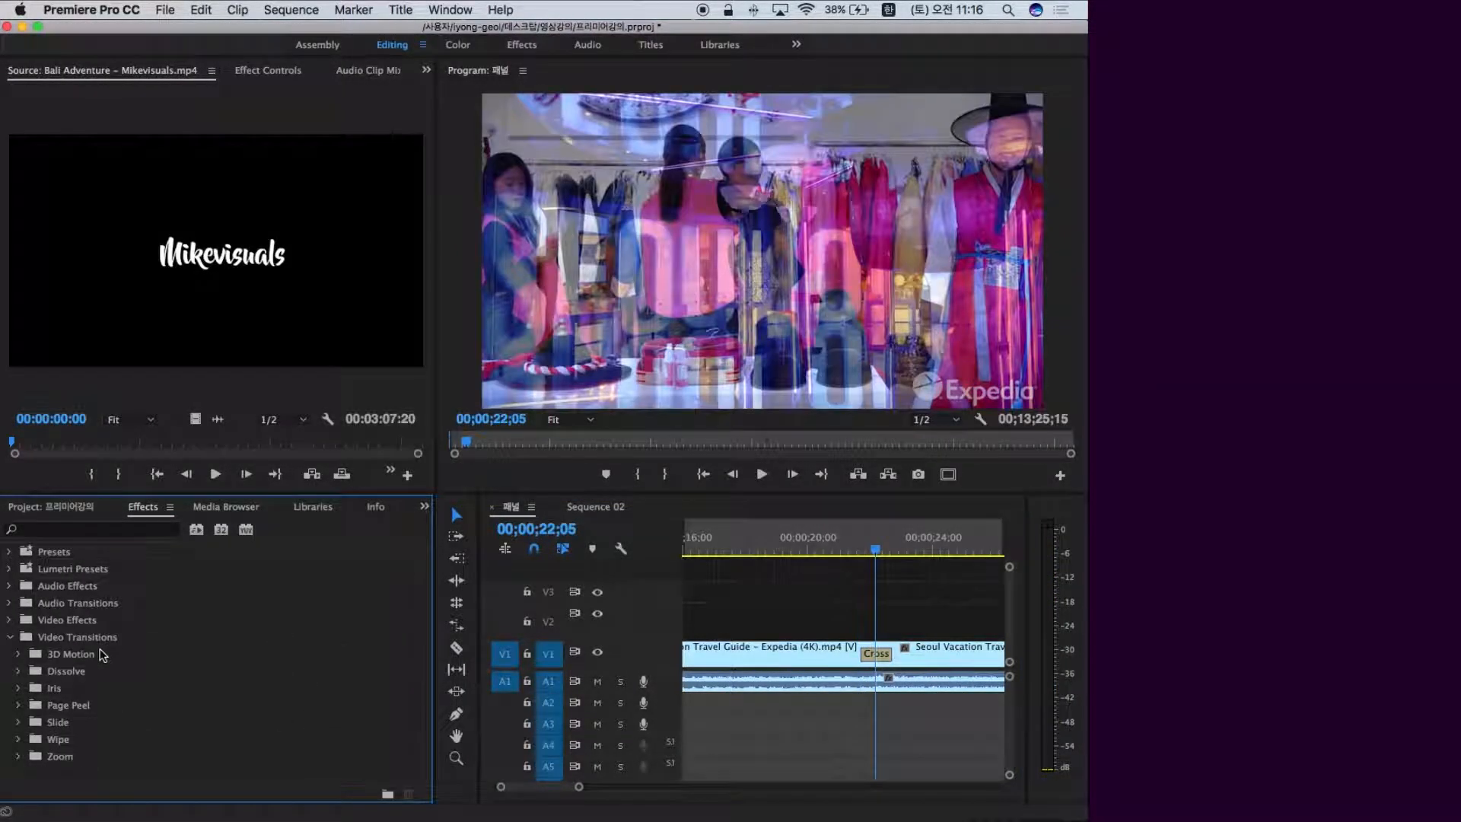
Replace the transition between the first two Seoul clips with Cube Spin from 3D Motion and preview it.
click(85, 659)
click(19, 655)
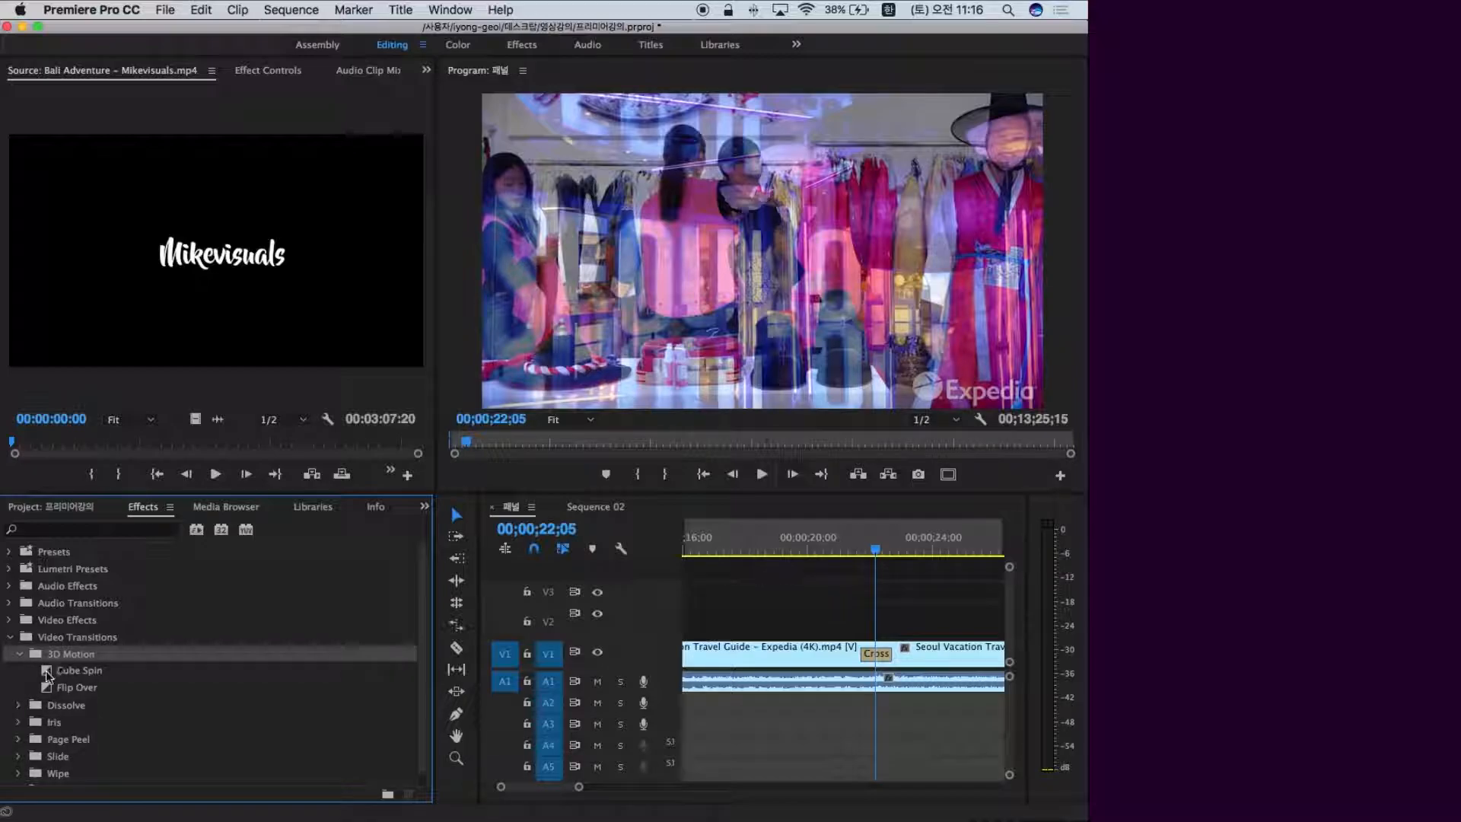
drag(47, 672, 884, 662)
click(868, 551)
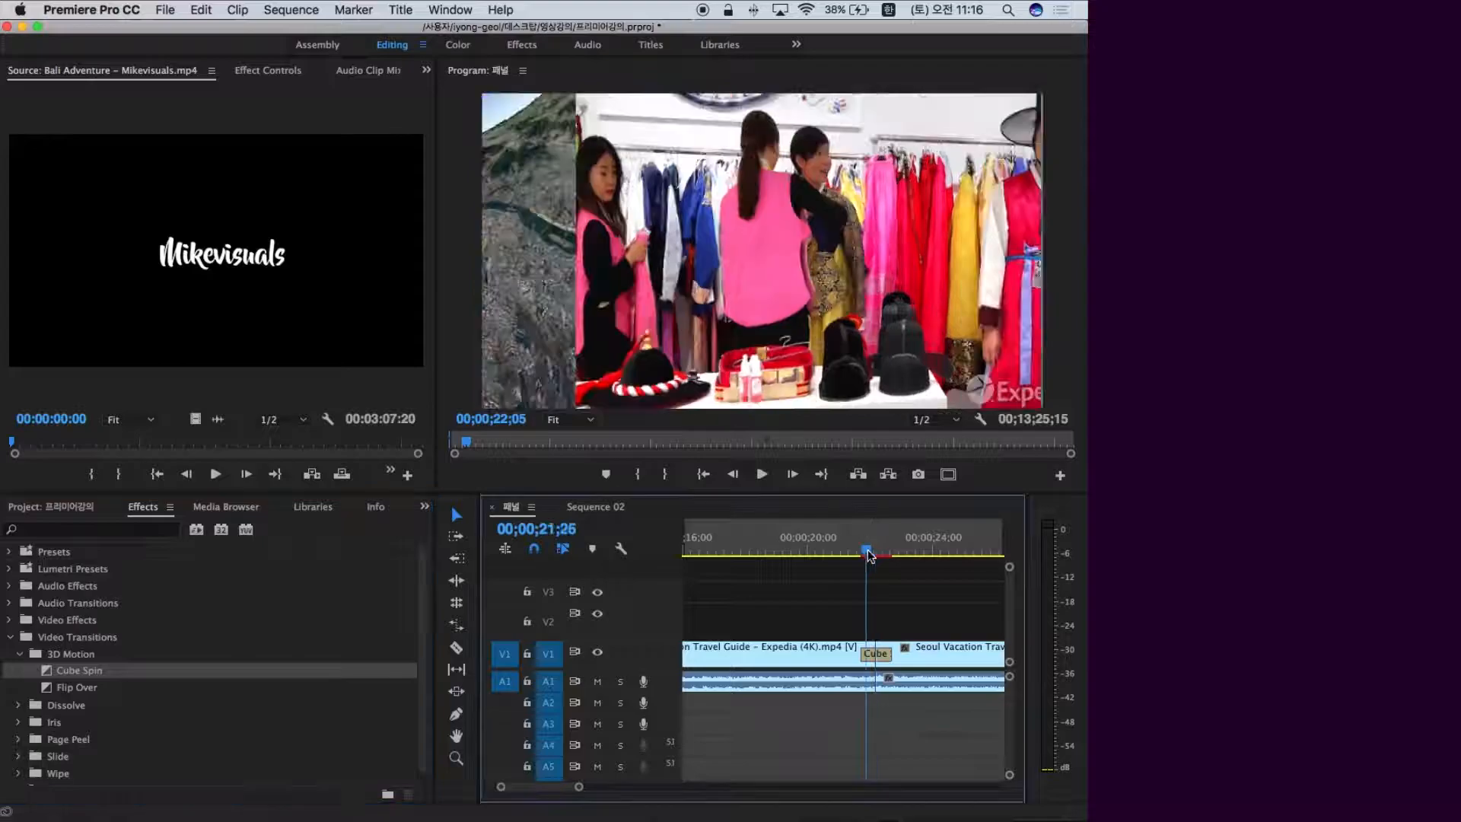
drag(870, 556, 859, 555)
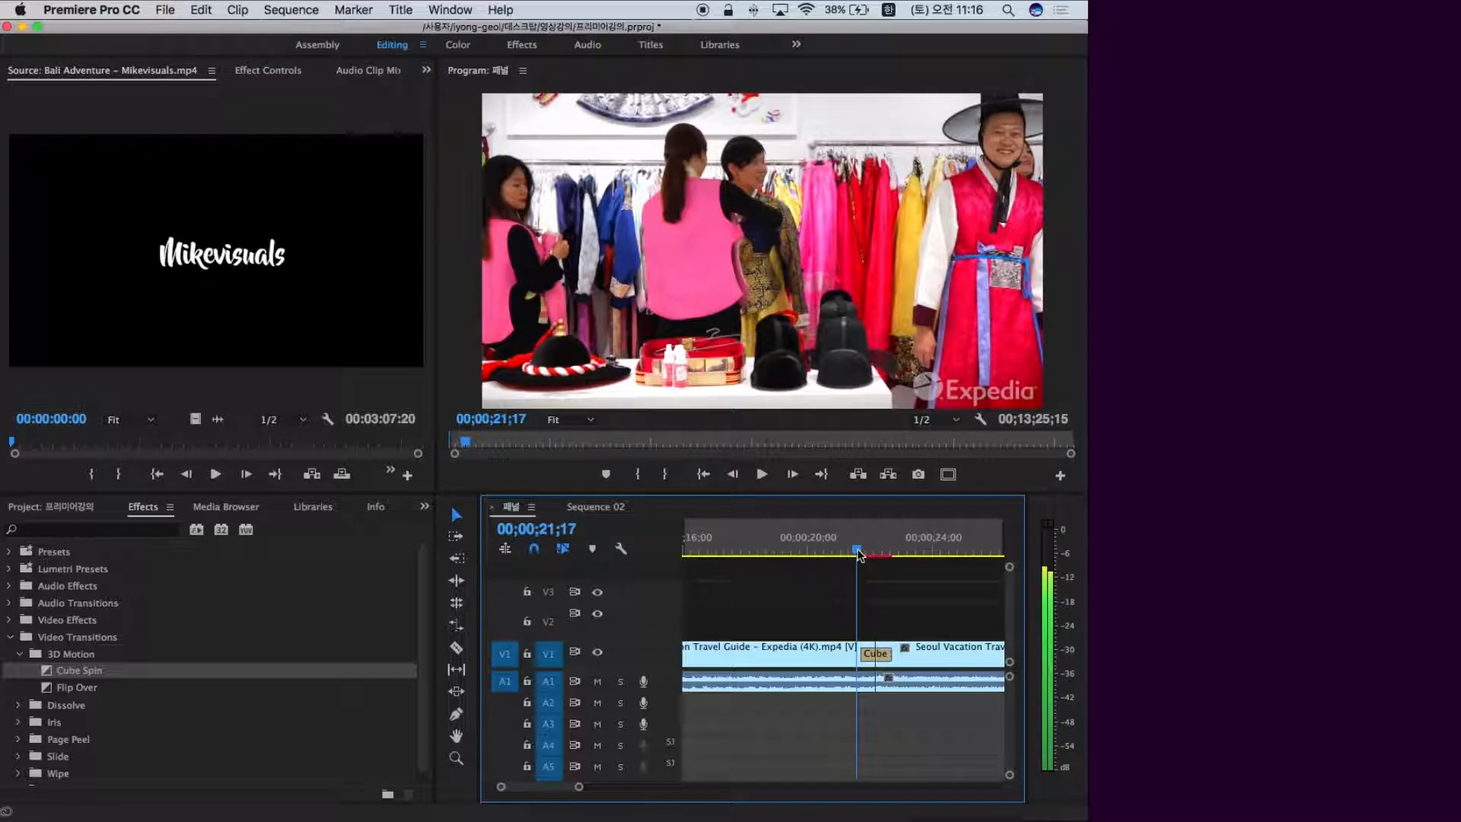
drag(859, 555, 866, 555)
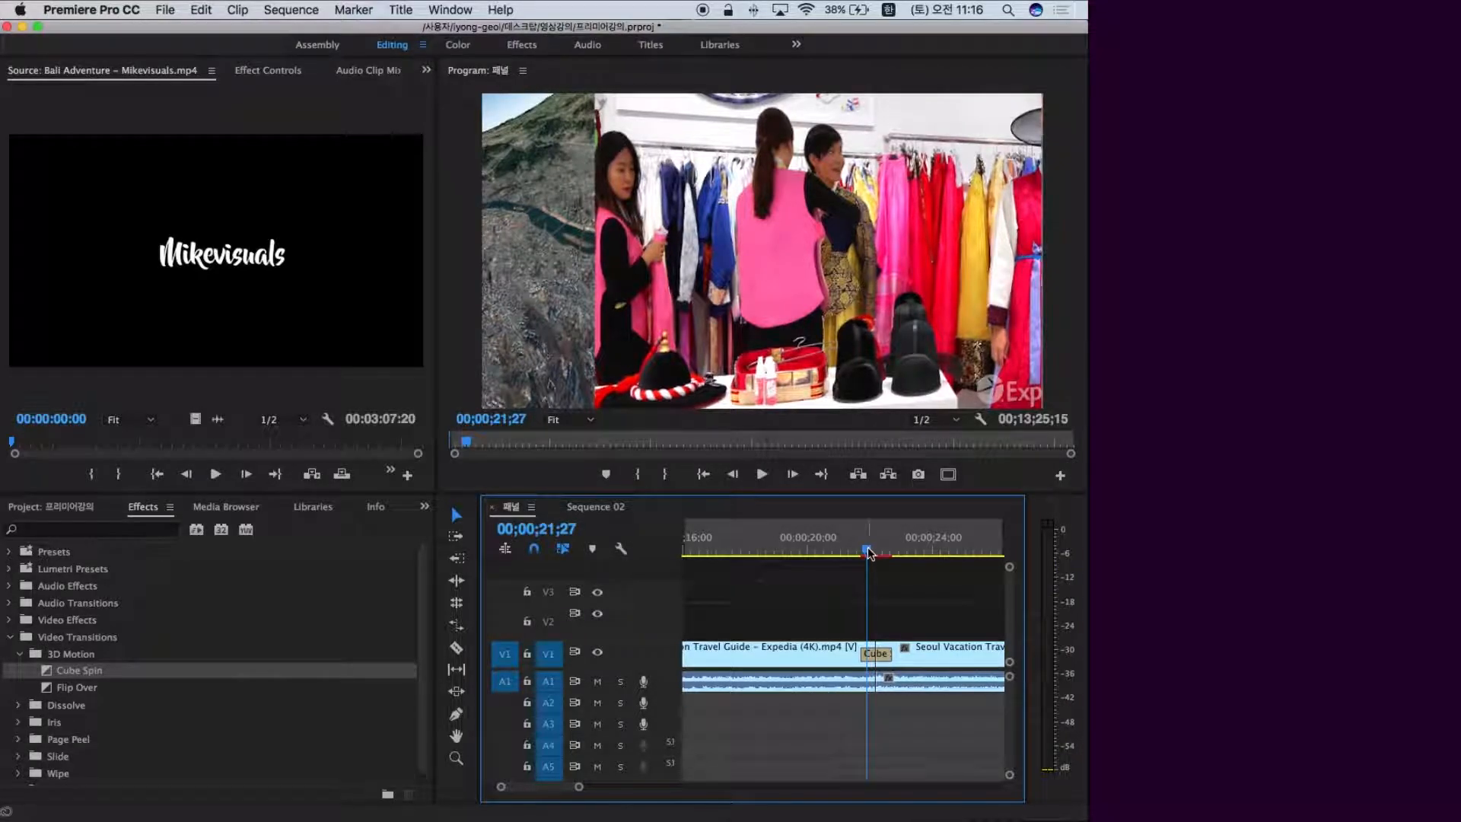
Try Page Peel and Page Turn in place of Cube Spin on the same cut, previewing each one.
click(20, 654)
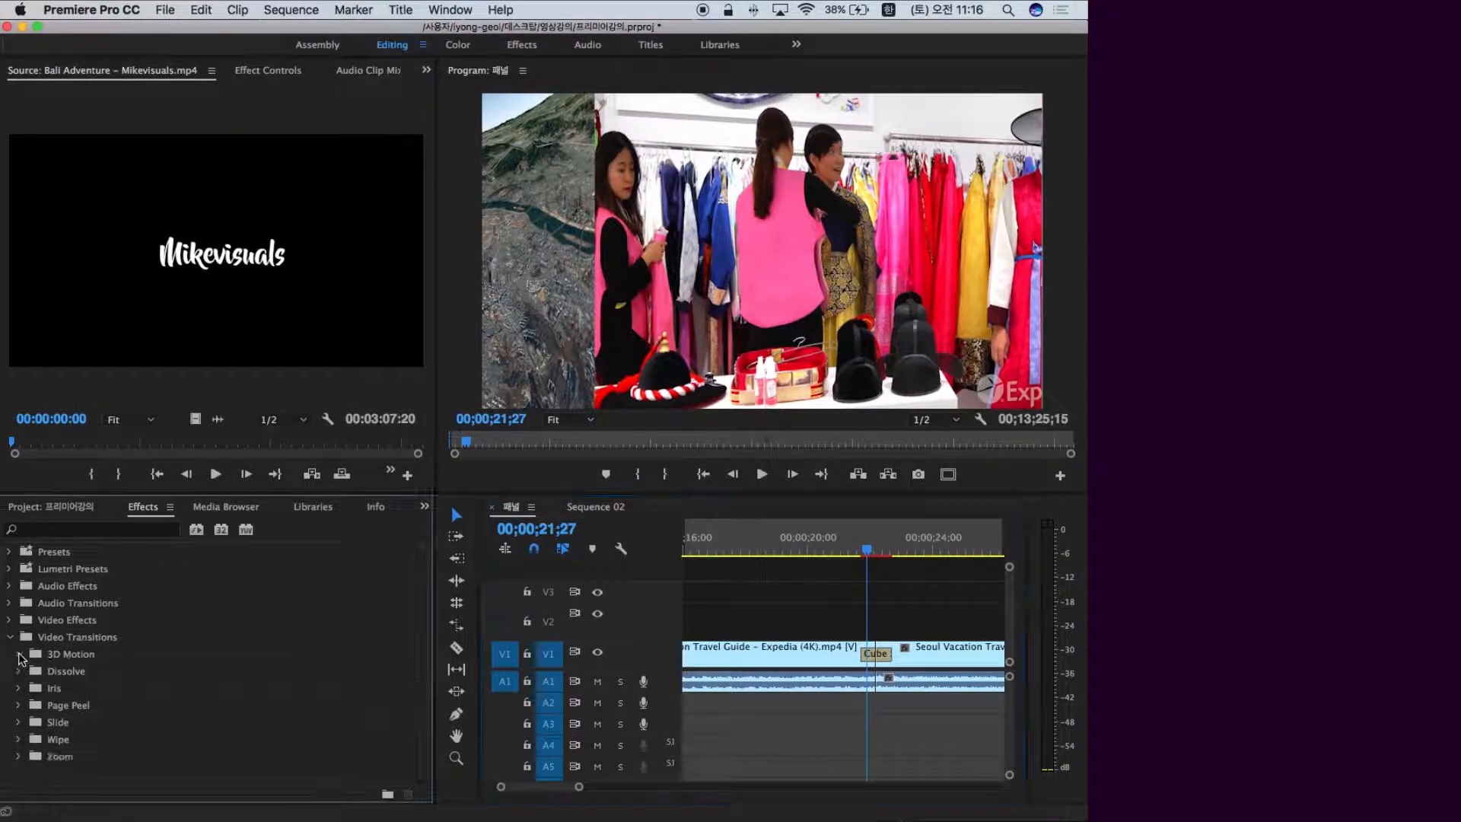
click(18, 706)
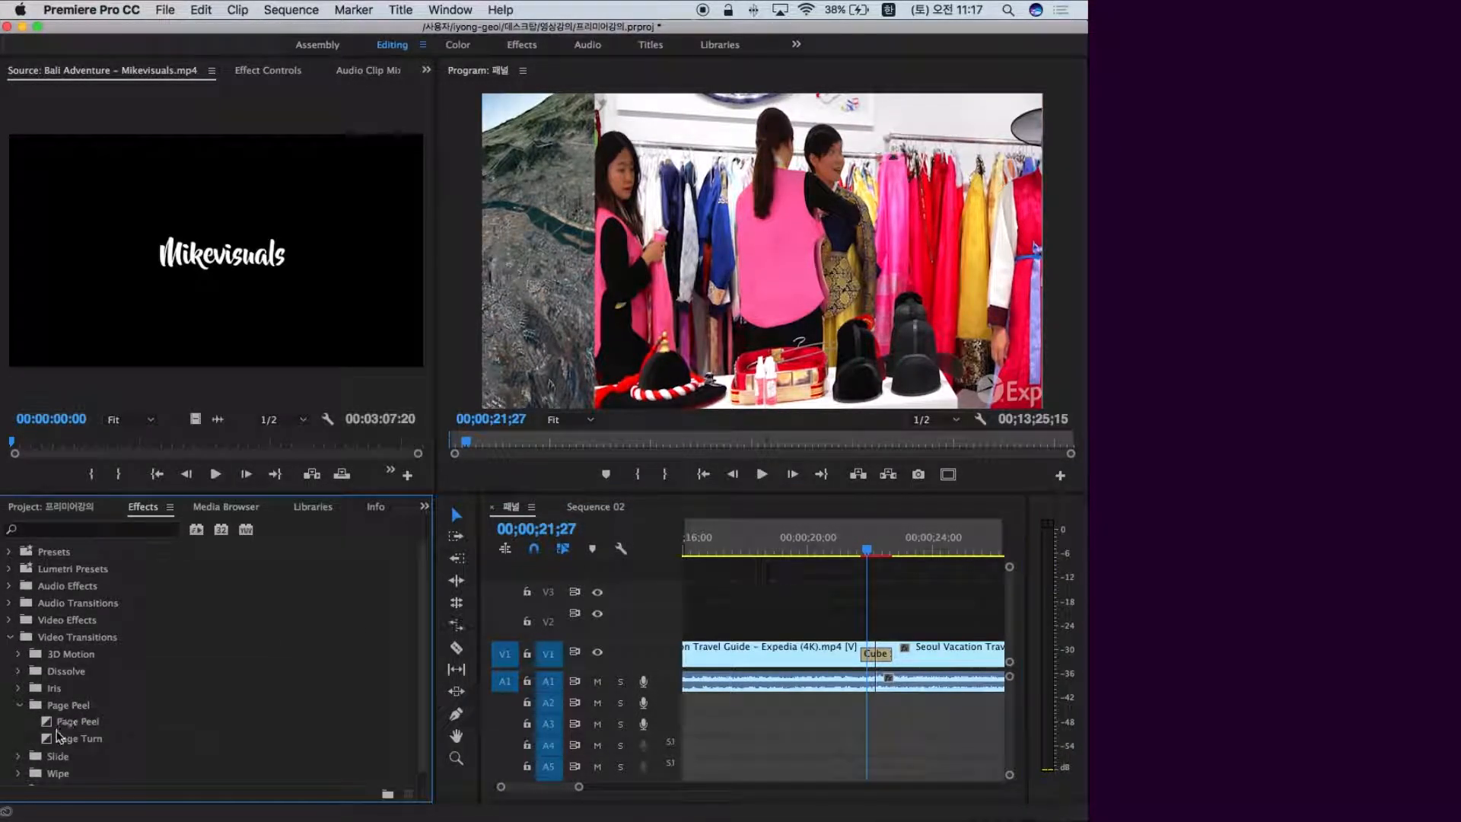
drag(51, 724, 885, 664)
mouse_move(863, 541)
mouse_down()
mouse_move(891, 539)
mouse_move(850, 542)
mouse_up()
drag(55, 738, 875, 652)
click(851, 550)
drag(851, 551, 864, 551)
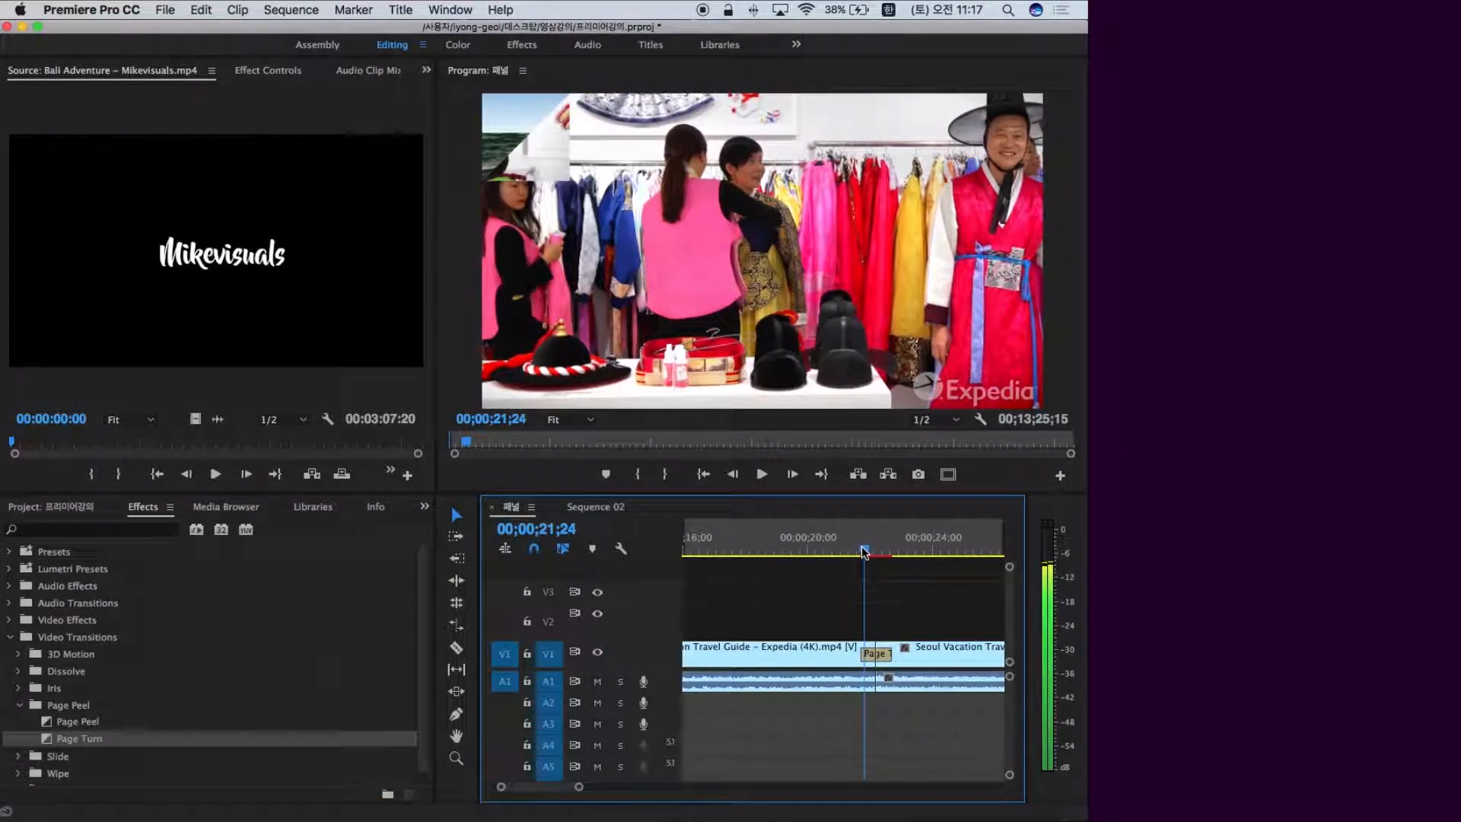
Try a Slide transition and Cross Zoom on the cut between the first two Seoul clips and undo them.
click(19, 705)
click(18, 756)
drag(47, 773, 877, 653)
drag(868, 530, 837, 545)
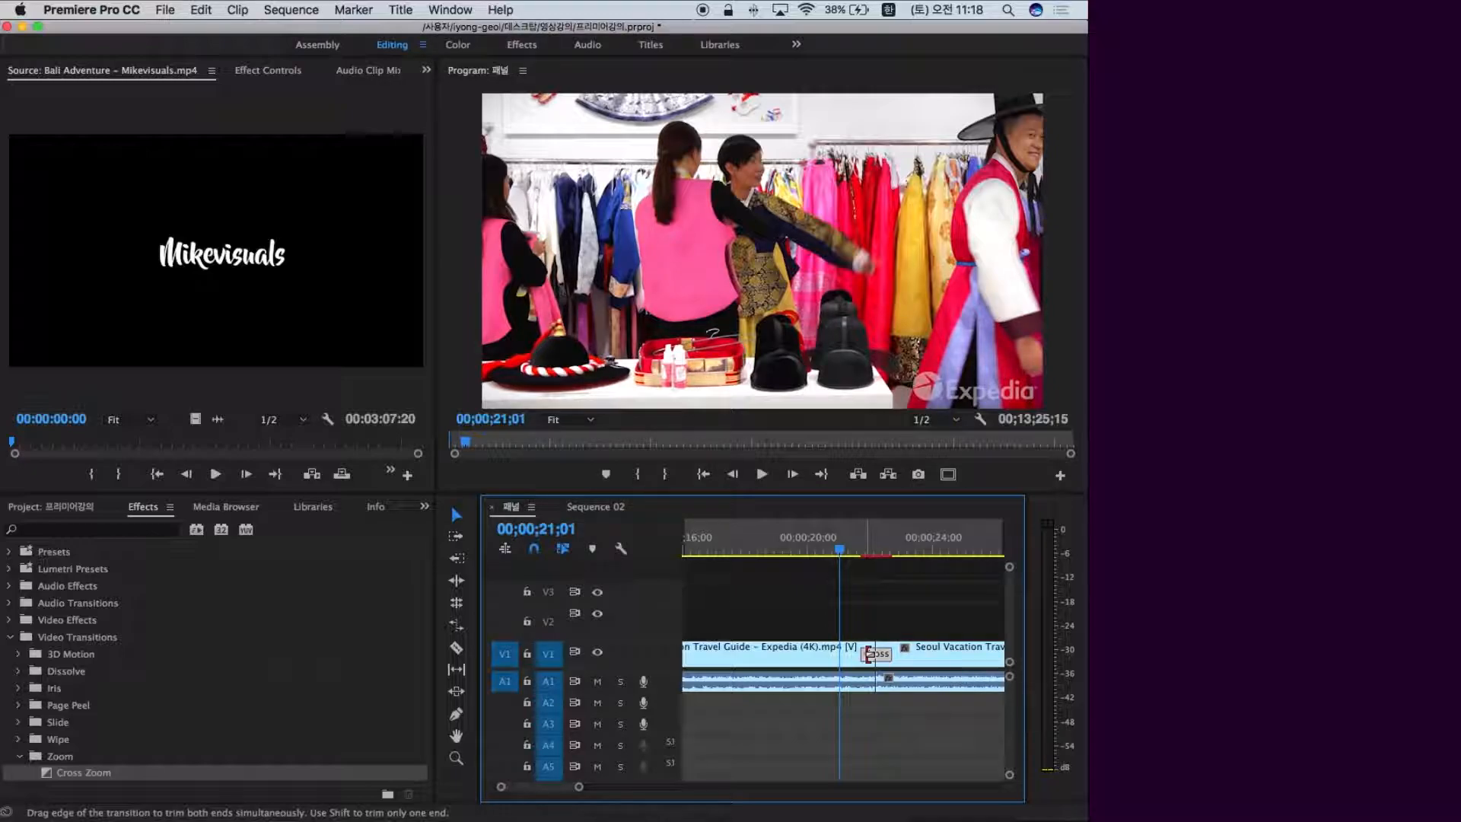
key(super+z)
key(super+z)
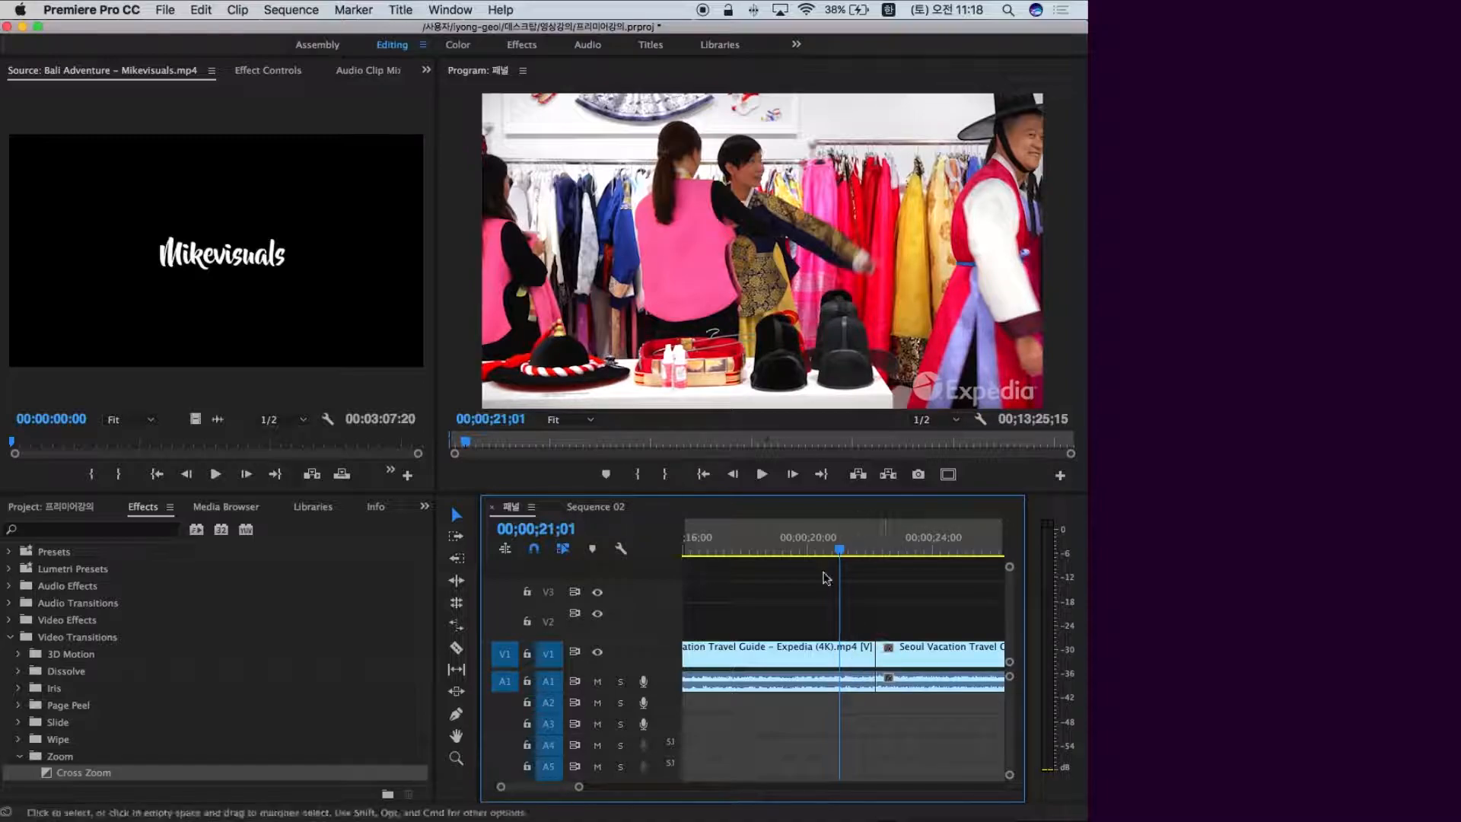
Apply the Cross Zoom transition to the V1 cut between the first and second Seoul clips.
click(817, 549)
drag(817, 549, 815, 549)
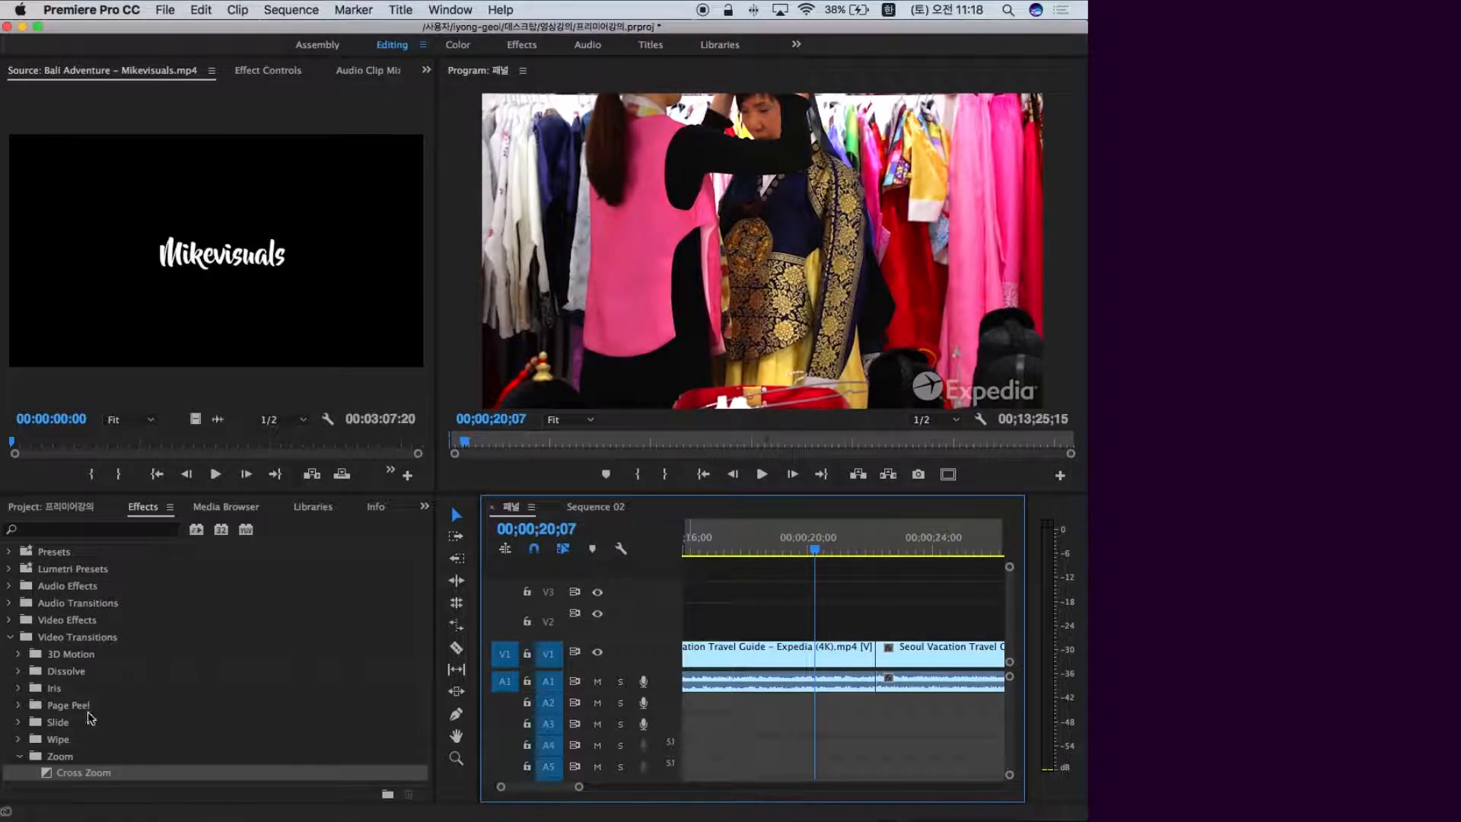
drag(73, 773, 880, 655)
Delete the Cross Zoom transition from the cut and undo the deletion.
click(879, 654)
key(Delete)
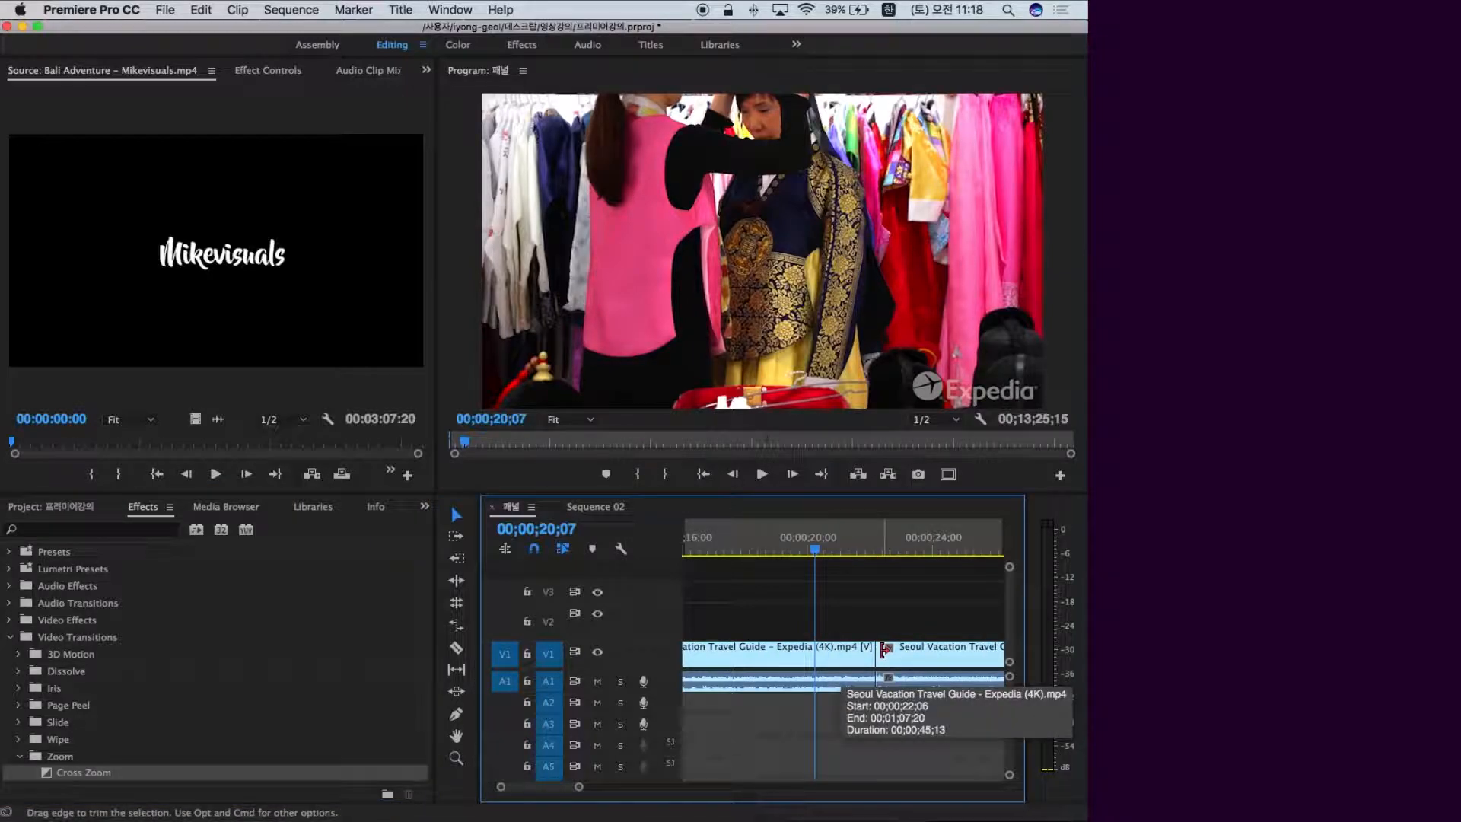
key(super+z)
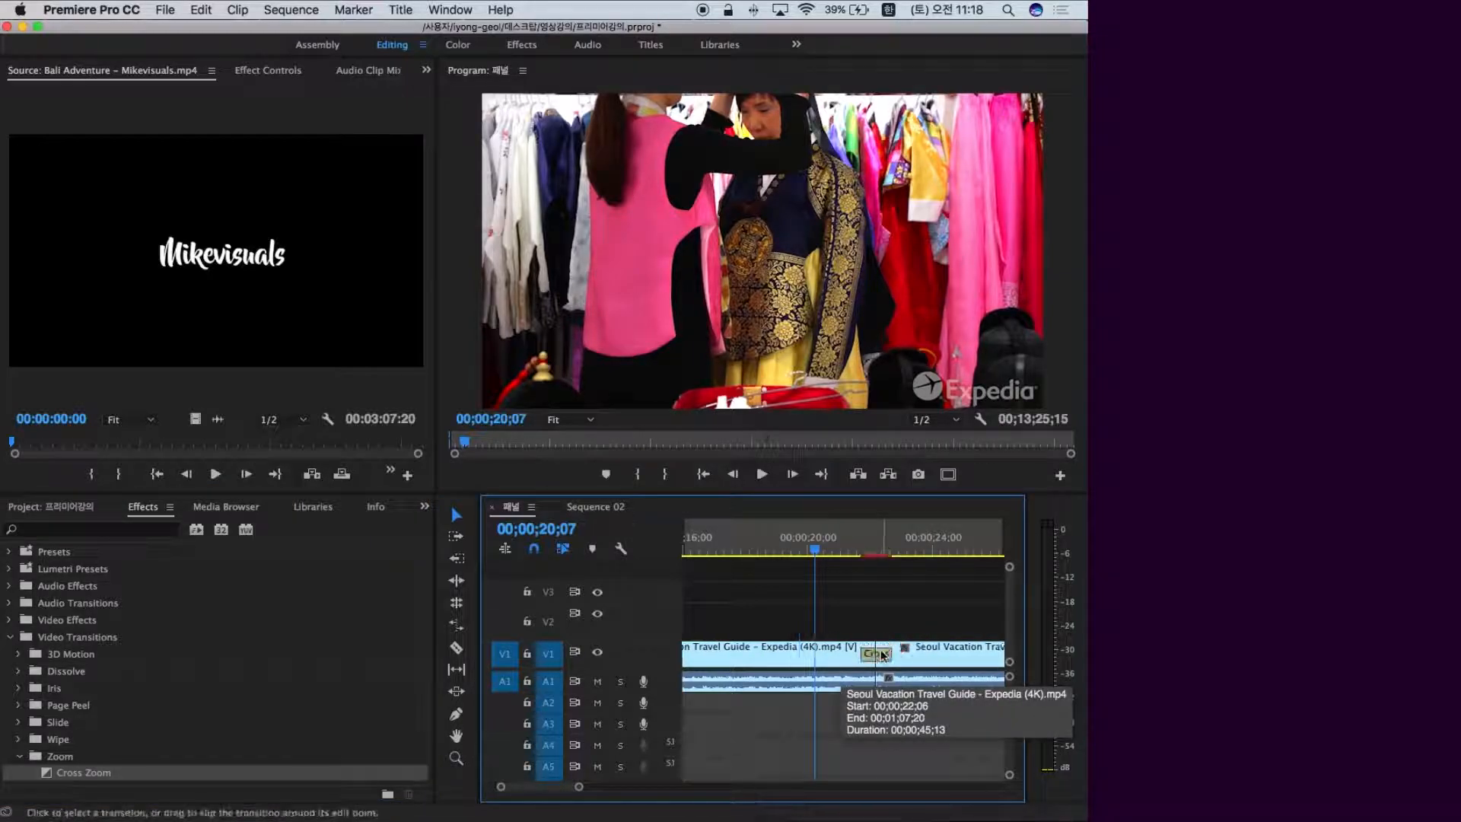
Delete the Cross Zoom transition from the V1 cut between the first and second Seoul clips.
key(minus)
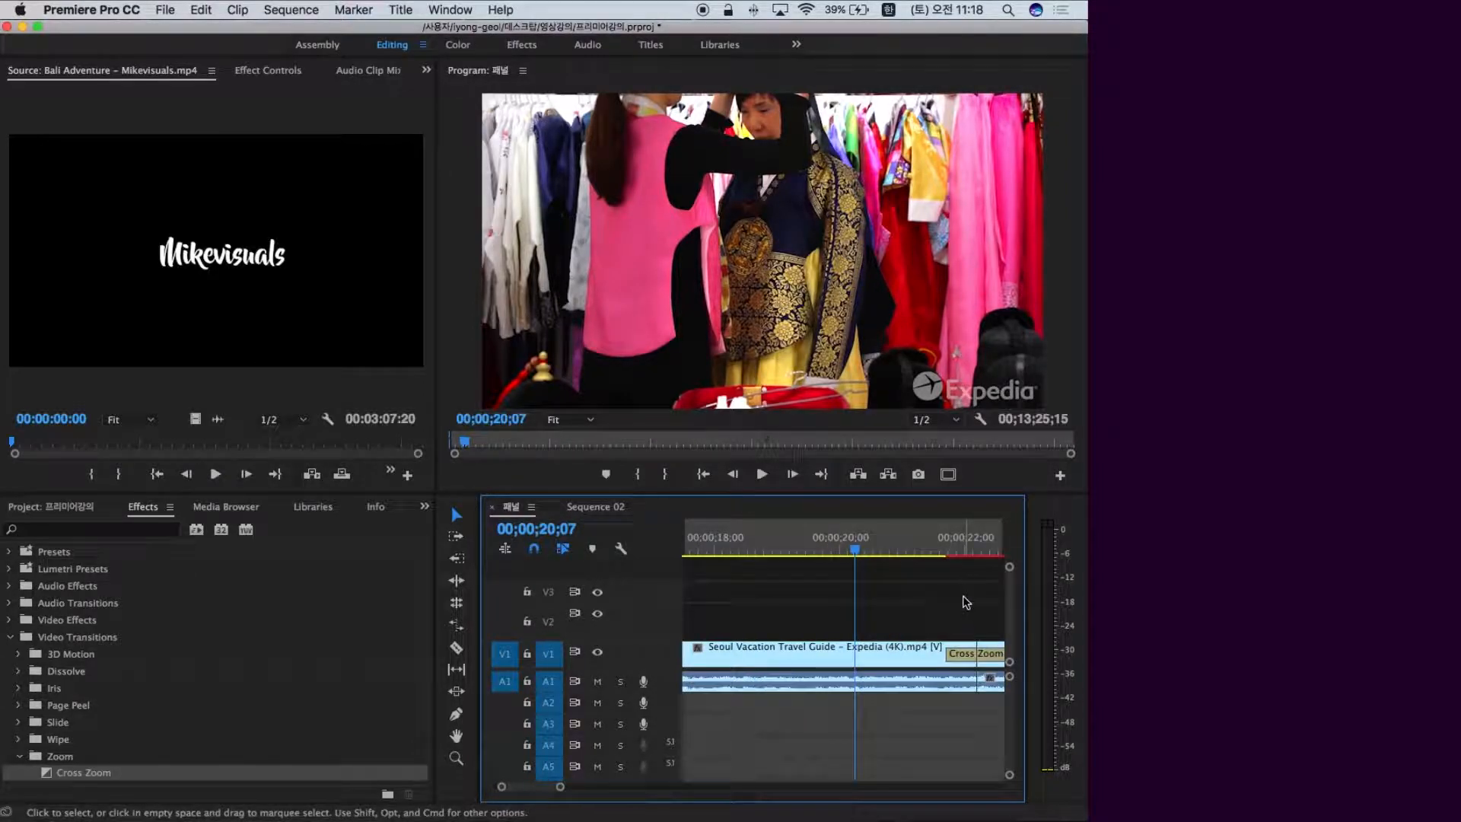
click(964, 550)
key(minus)
key(minus)
key(equal)
key(equal)
key(equal)
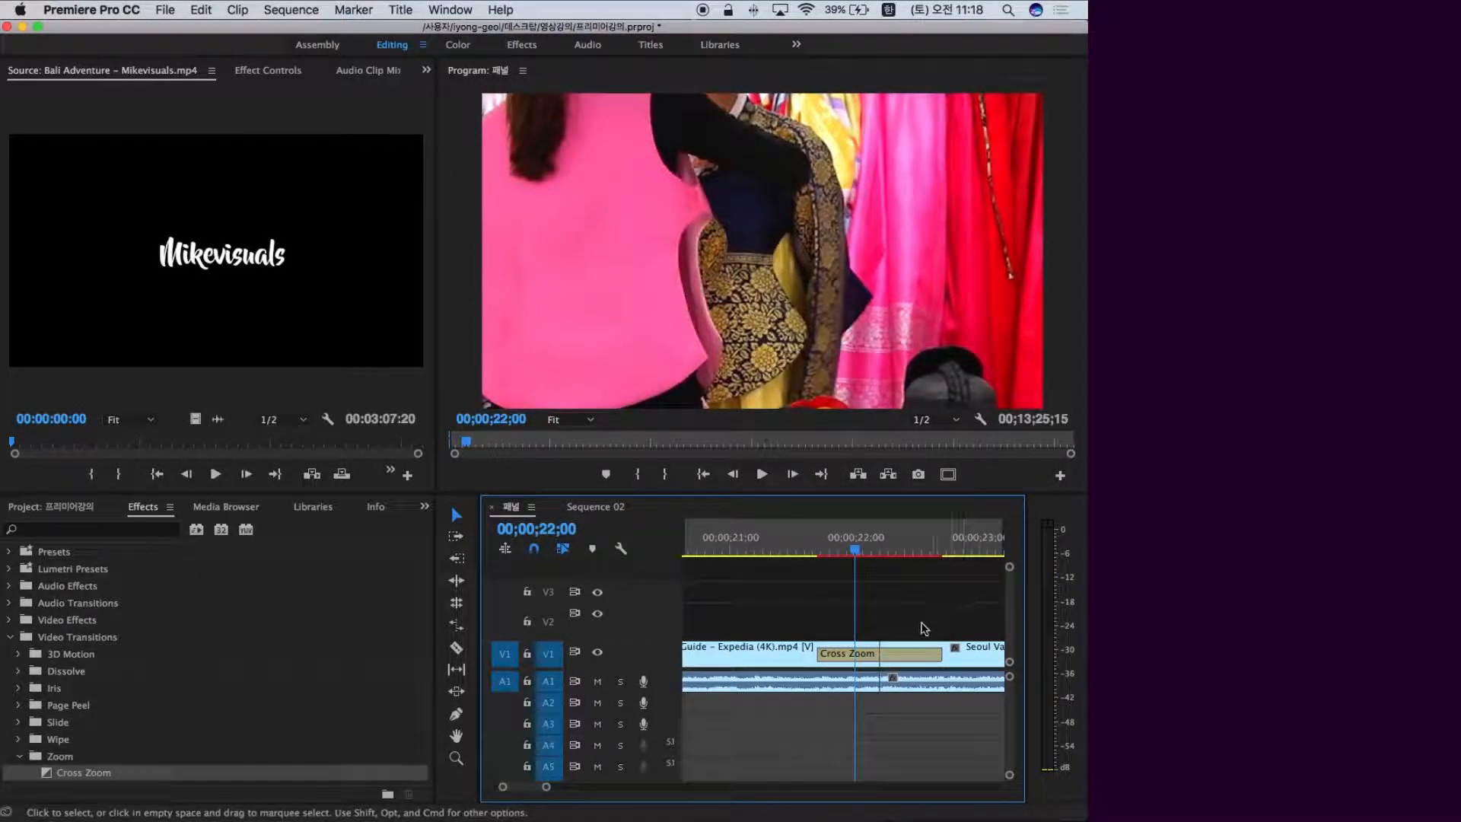
click(911, 653)
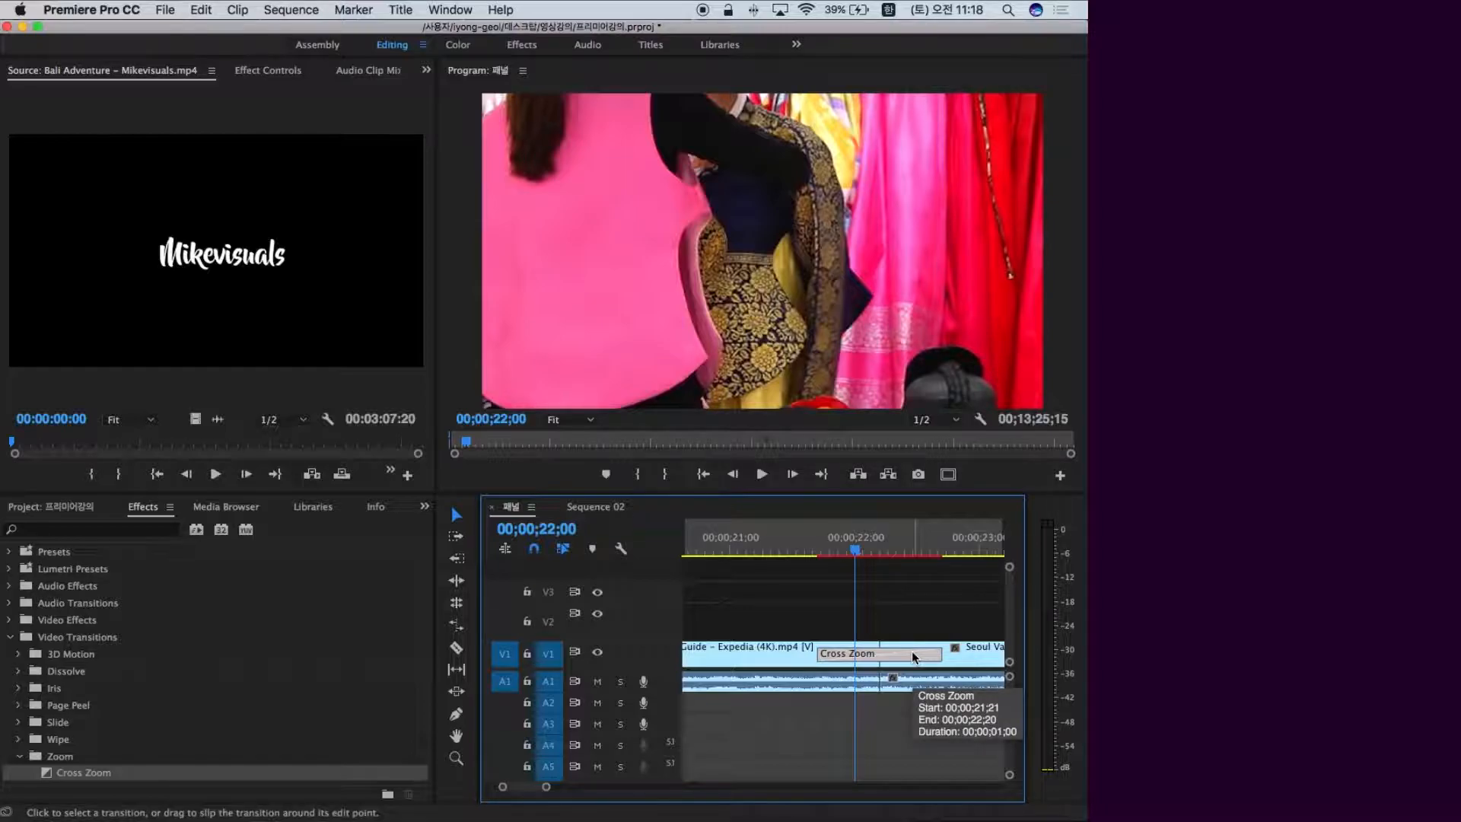
key(Delete)
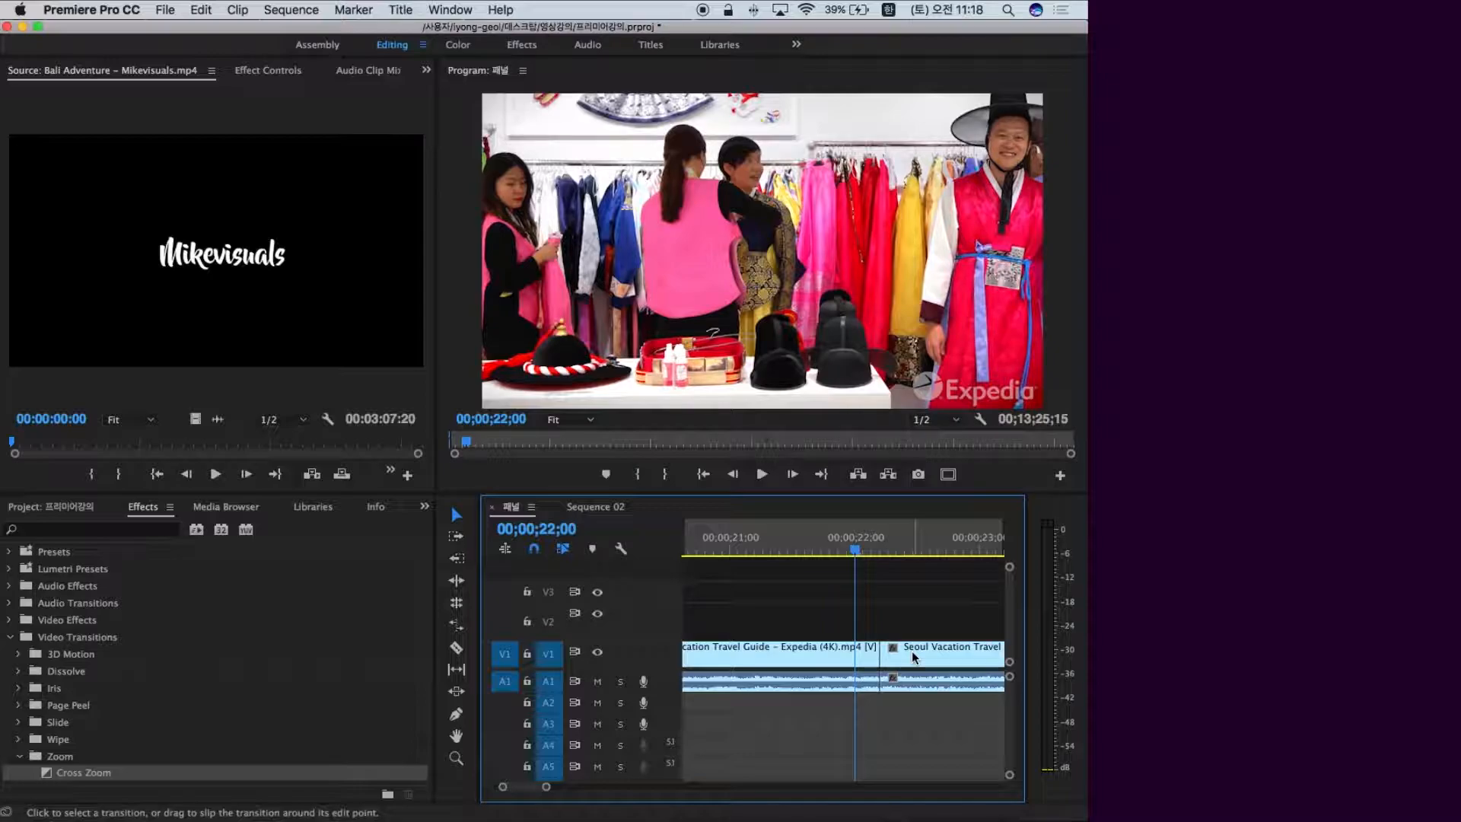
Play back the plain cut between the first and second Seoul clips, starting from about 00;00;20;09.
key(minus)
key(minus)
key(minus)
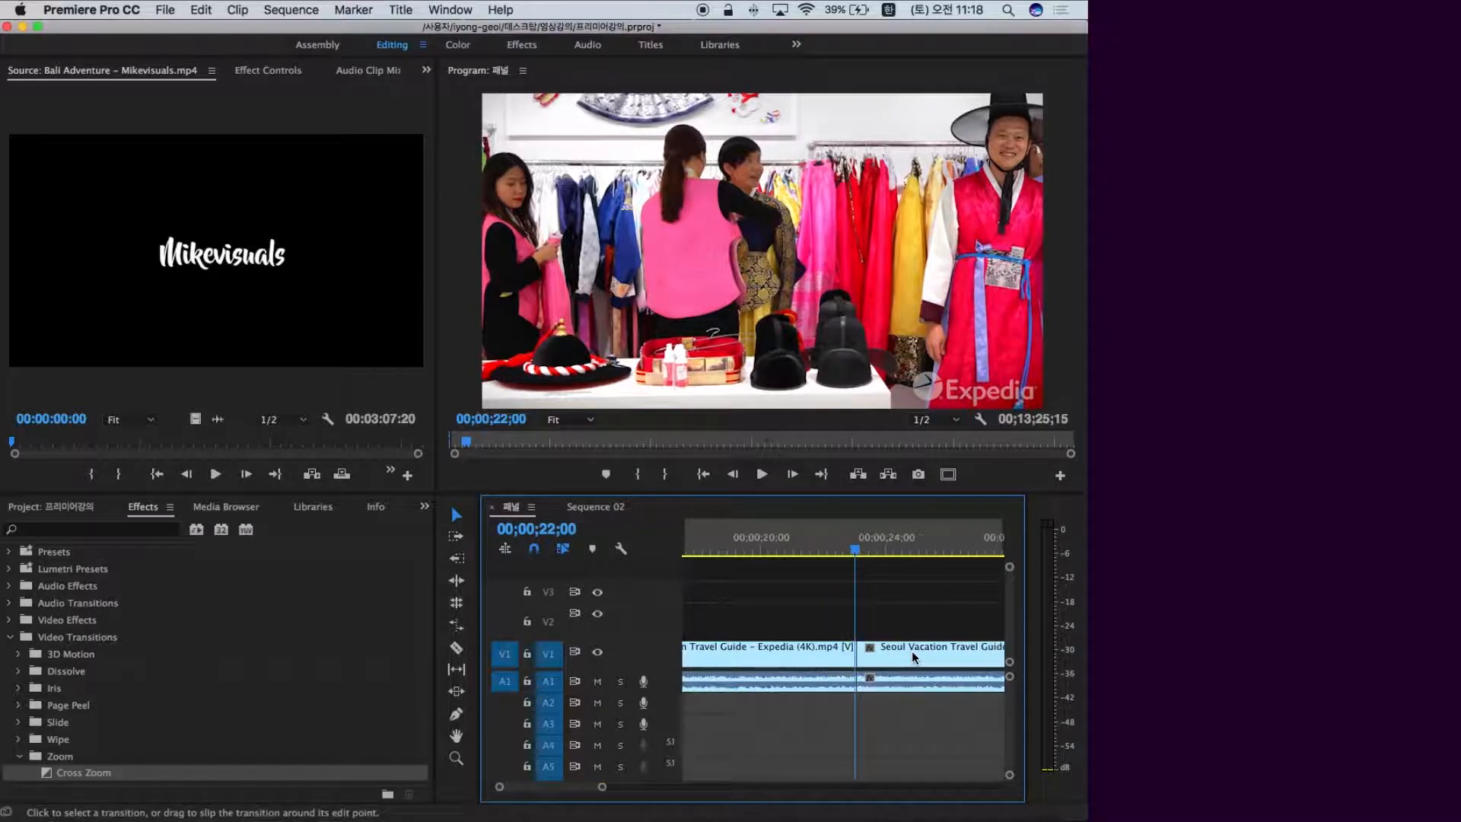
click(828, 554)
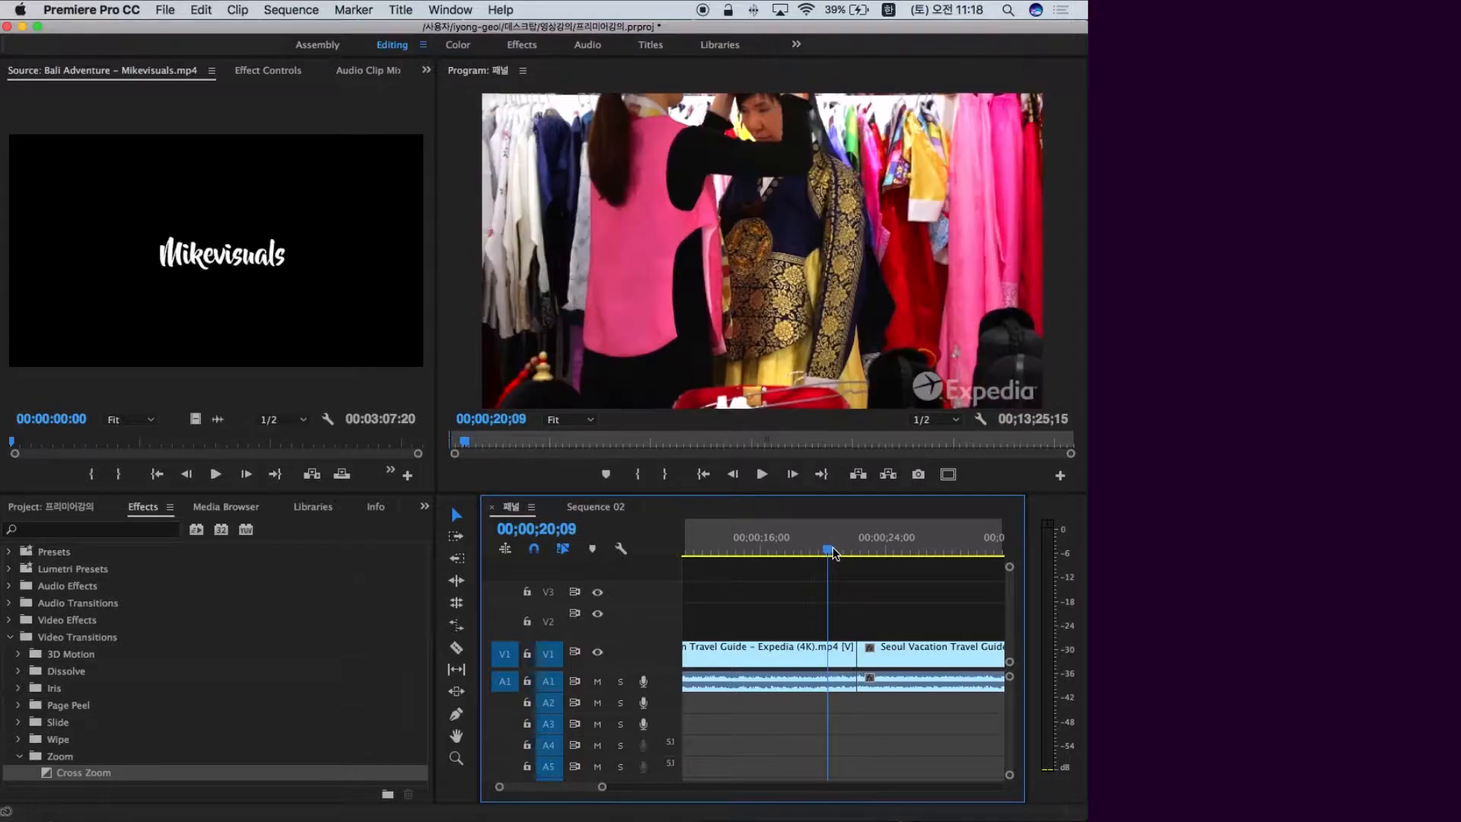
key(space)
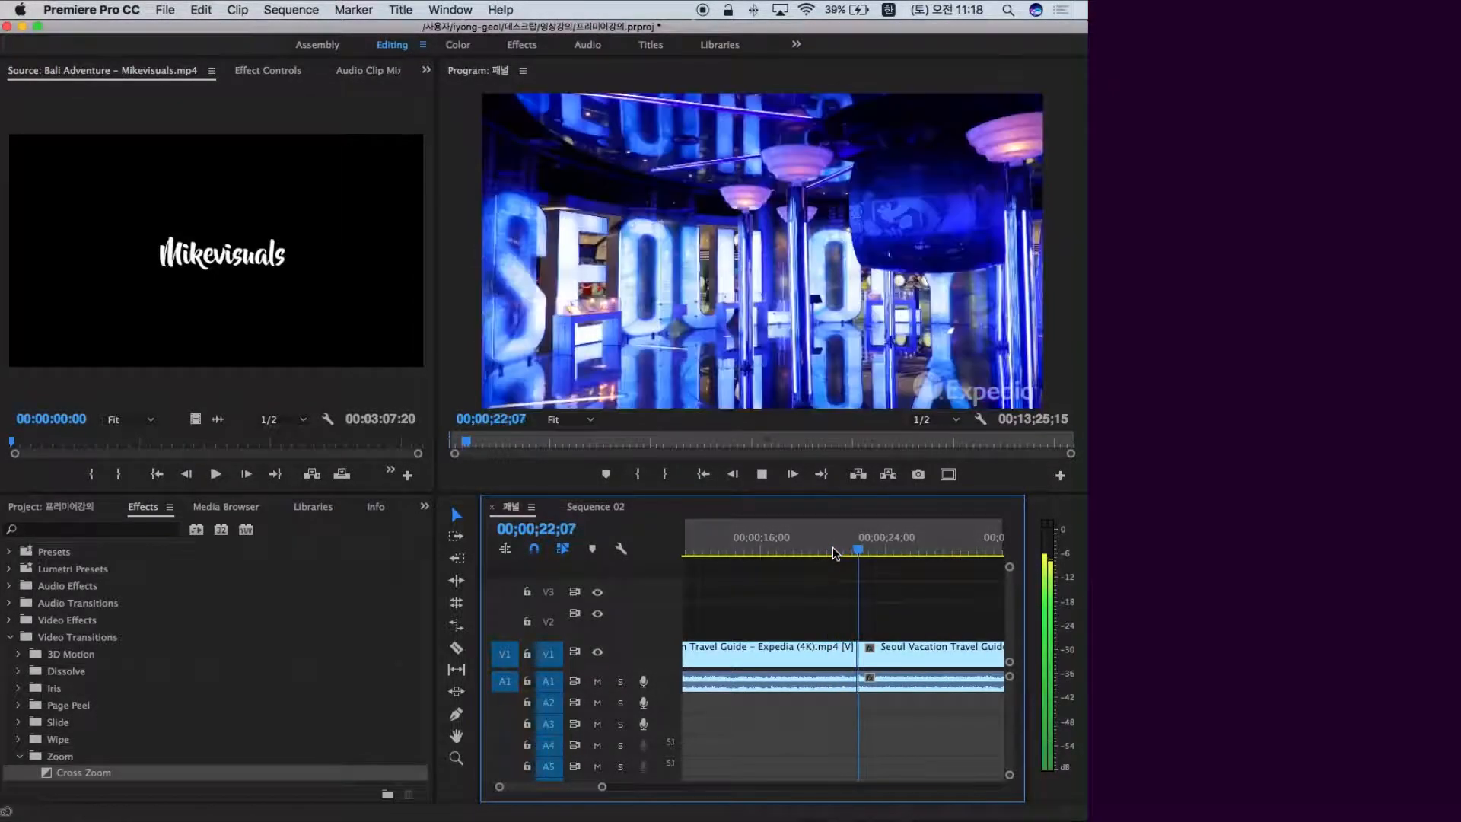
key(space)
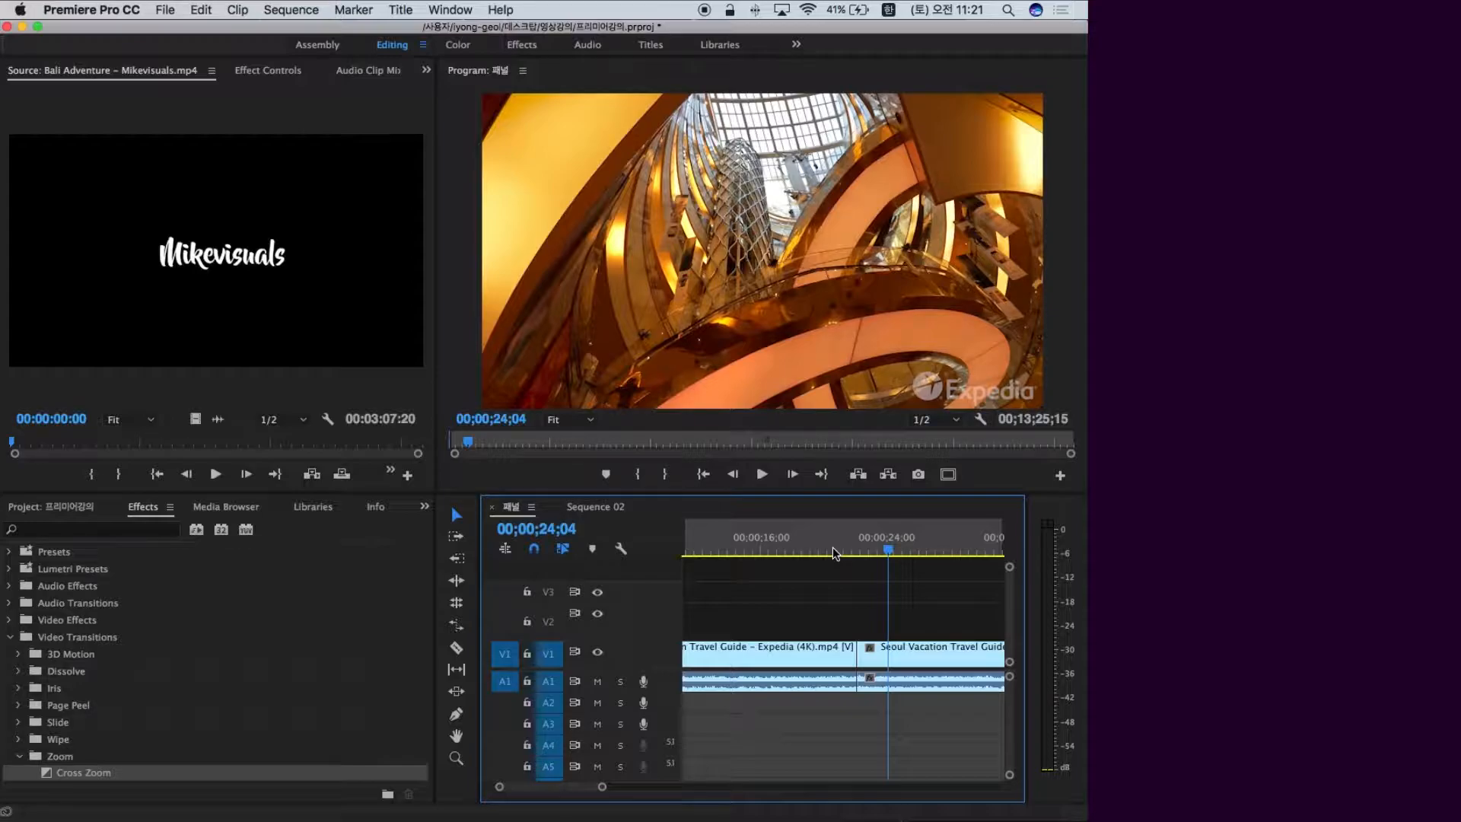
Apply the Dip to White dissolve to the V1 cut between the first and second Seoul clips.
key(minus)
key(minus)
key(minus)
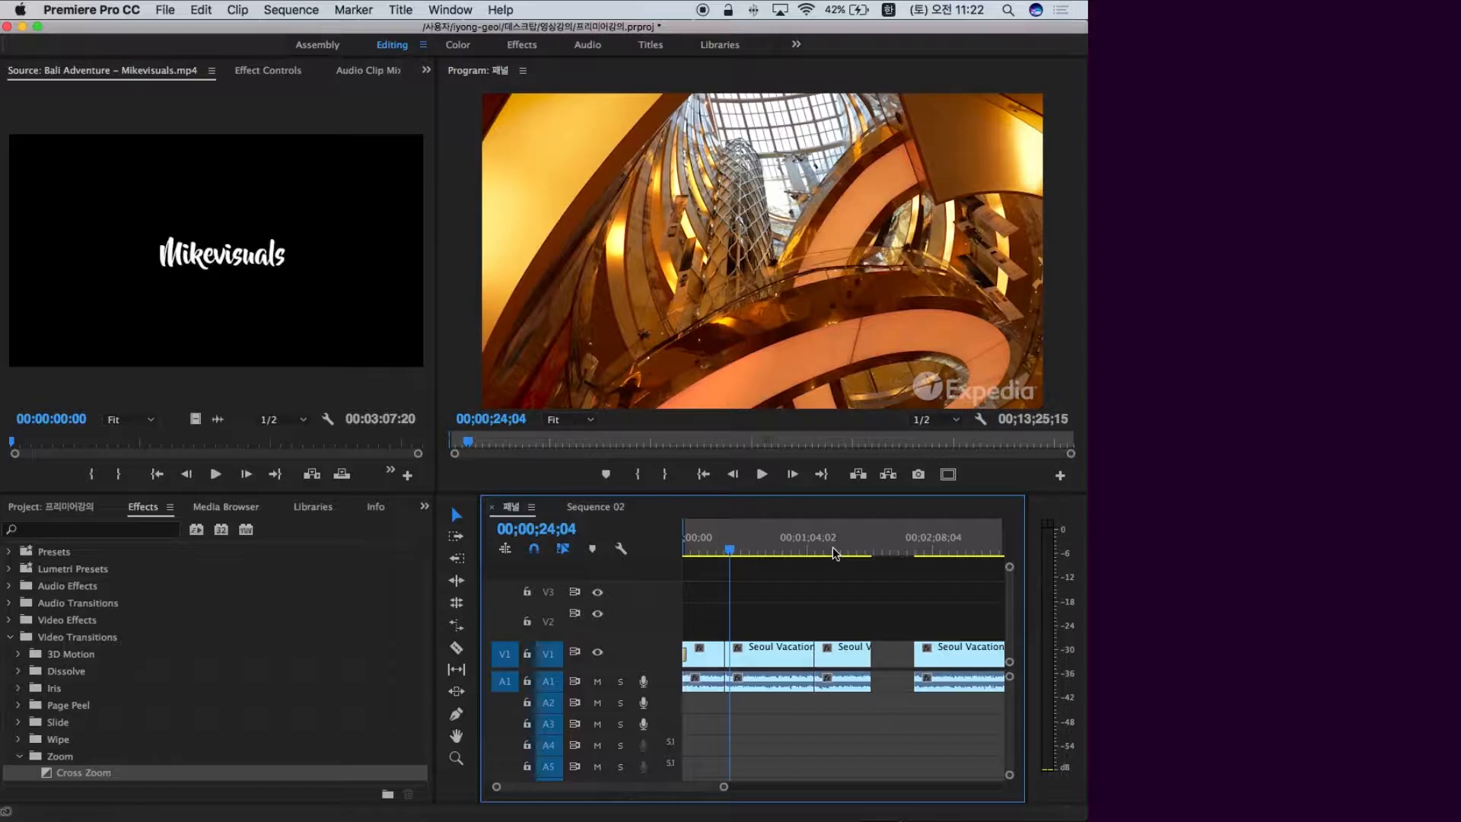
click(18, 671)
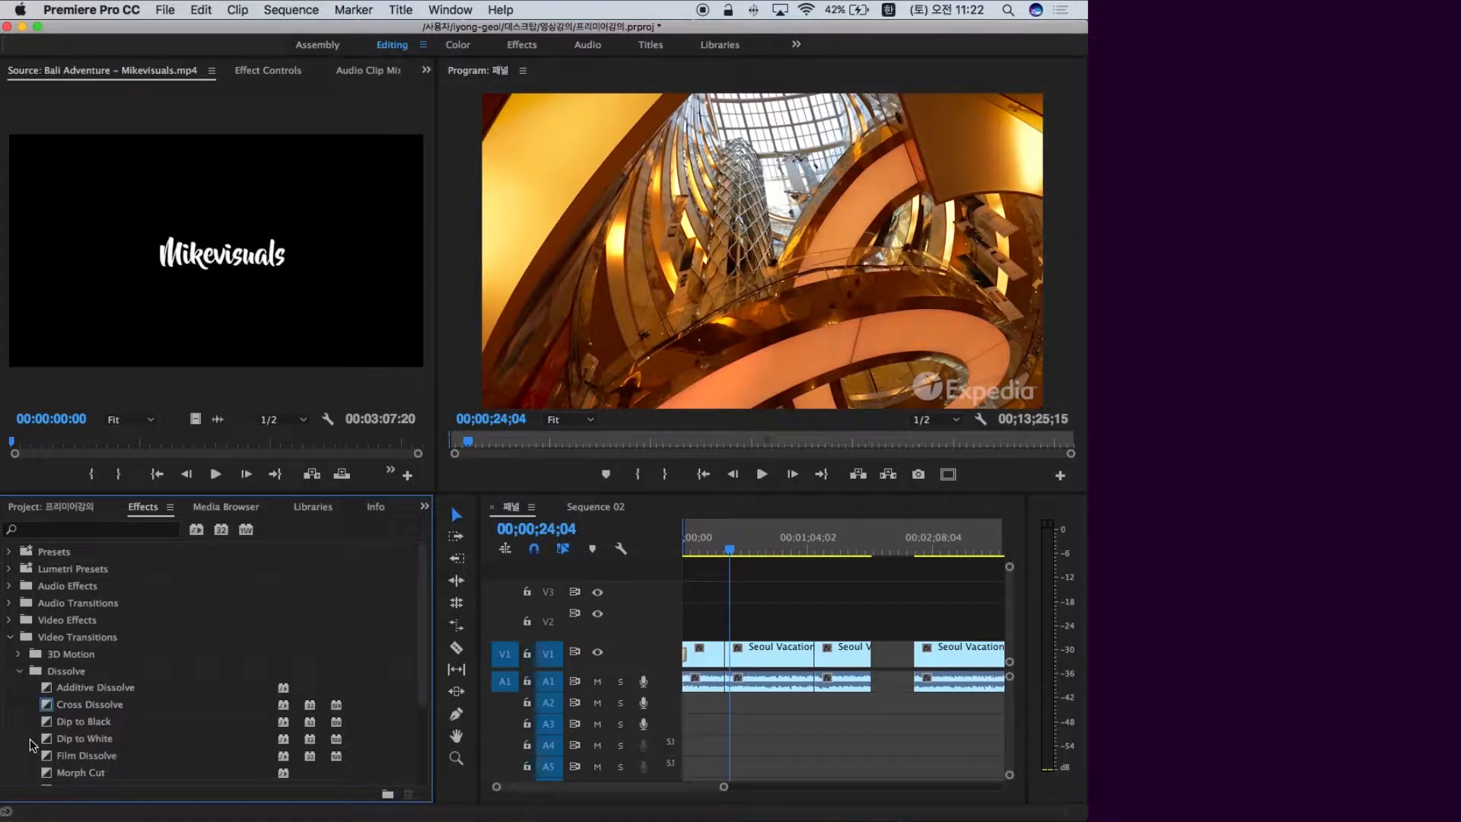
drag(50, 743, 730, 659)
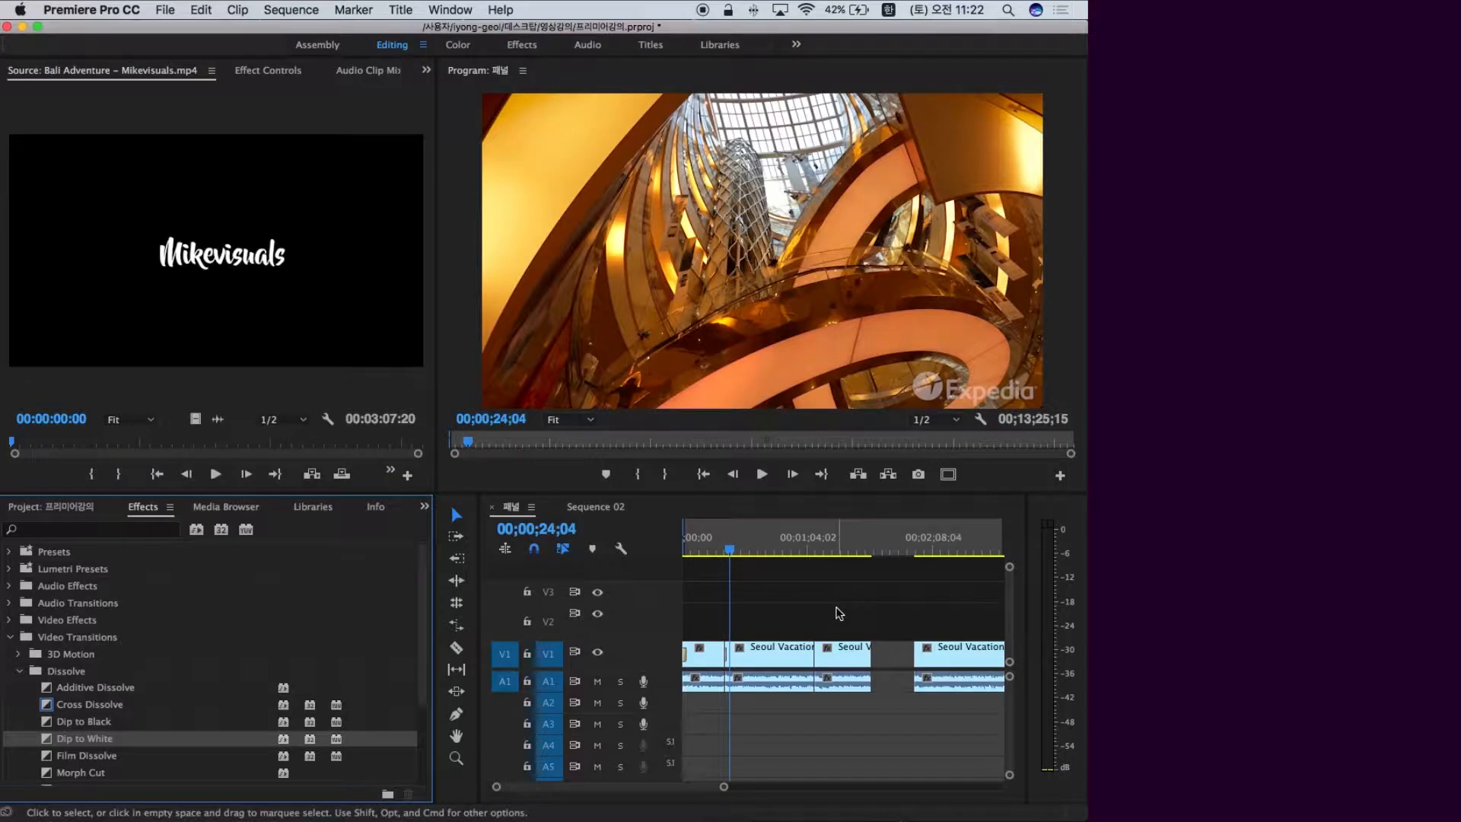
Shorten the Dip to White transition to about 12 frames, keeping it centred on the cut.
key(equal)
key(equal)
key(equal)
key(equal)
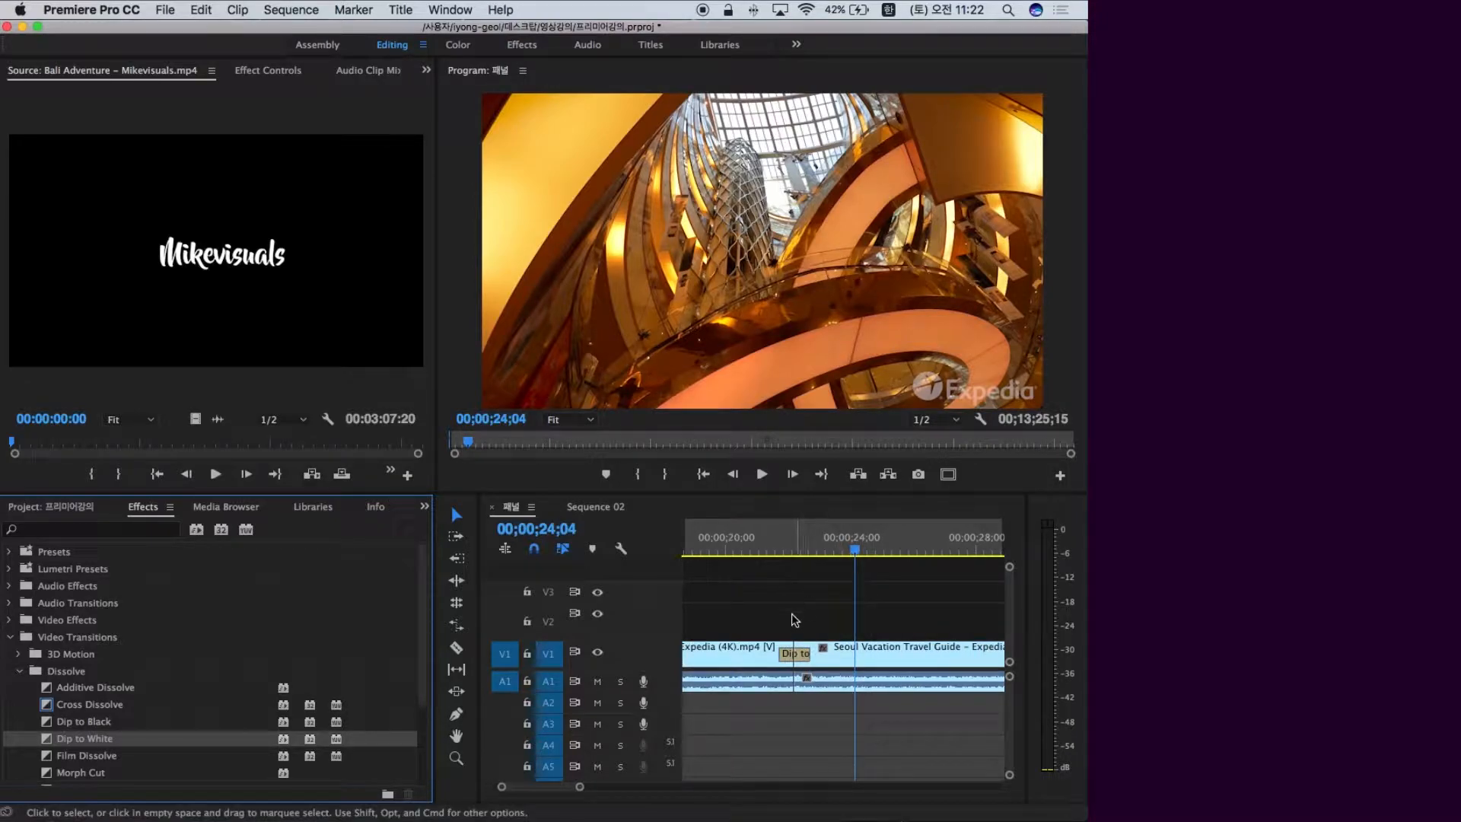
click(797, 656)
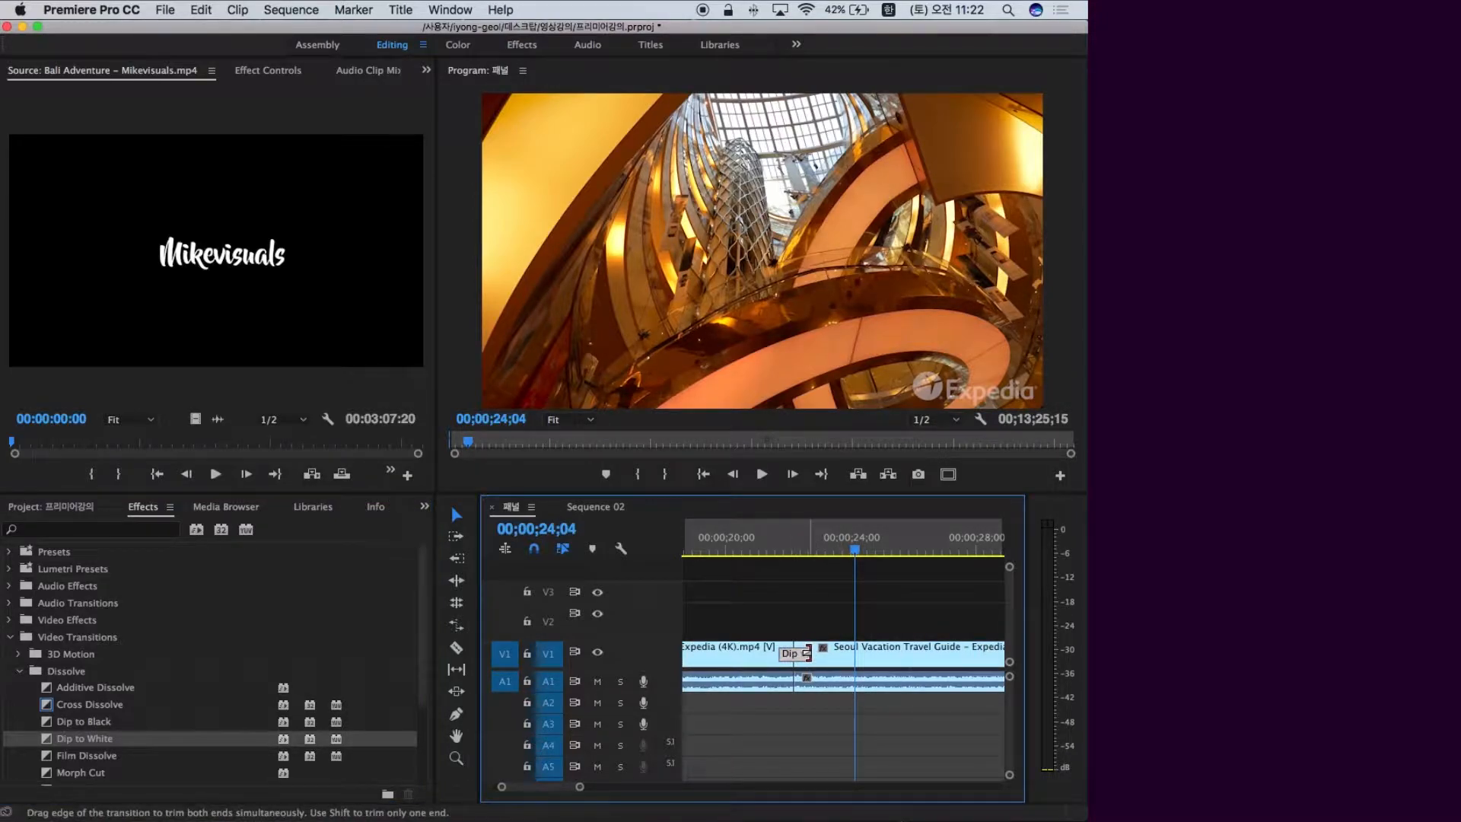
click(794, 542)
key(equal)
key(equal)
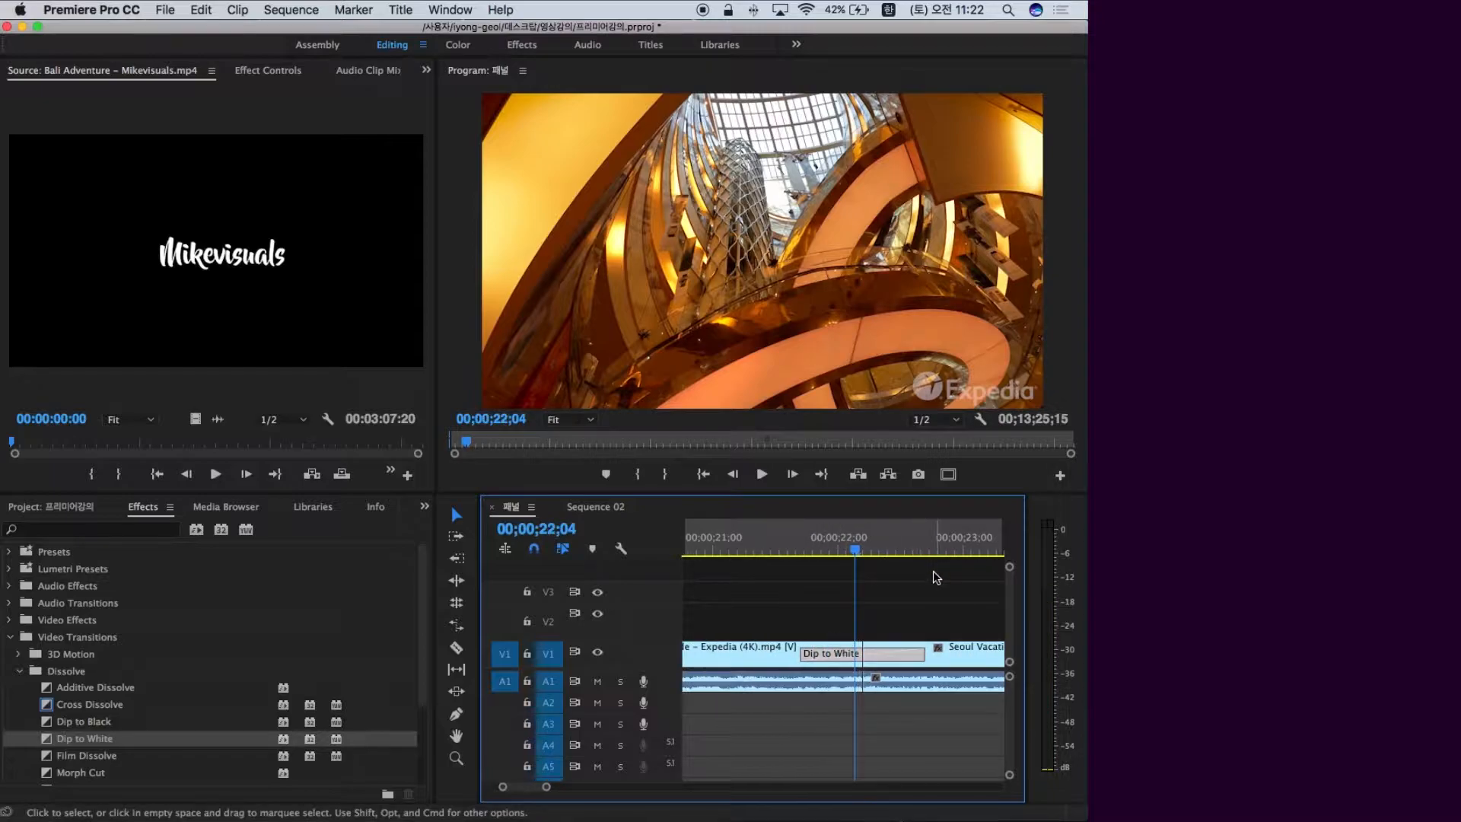
key(minus)
key(equal)
key(equal)
key(minus)
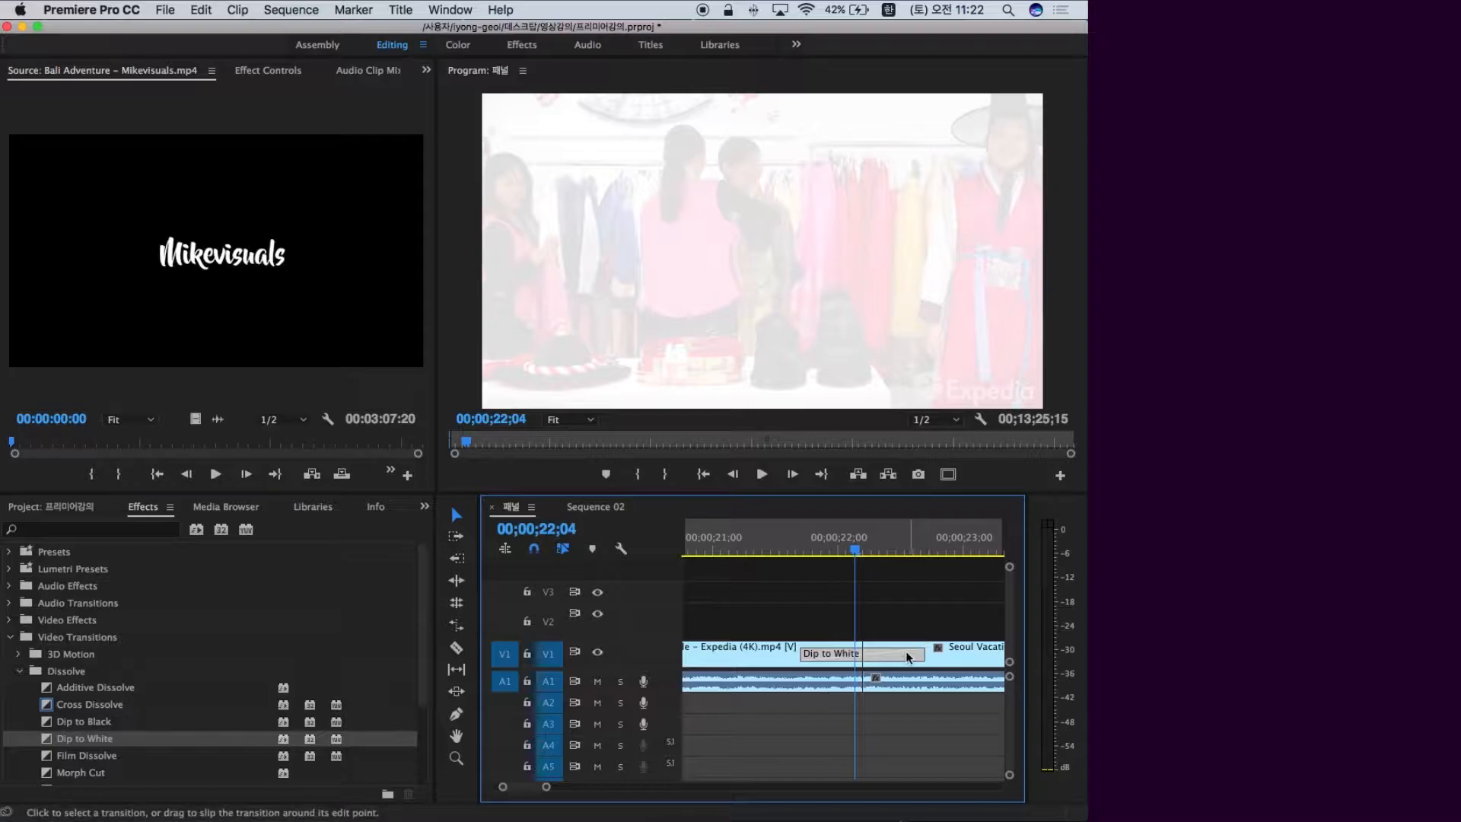
drag(805, 653, 843, 653)
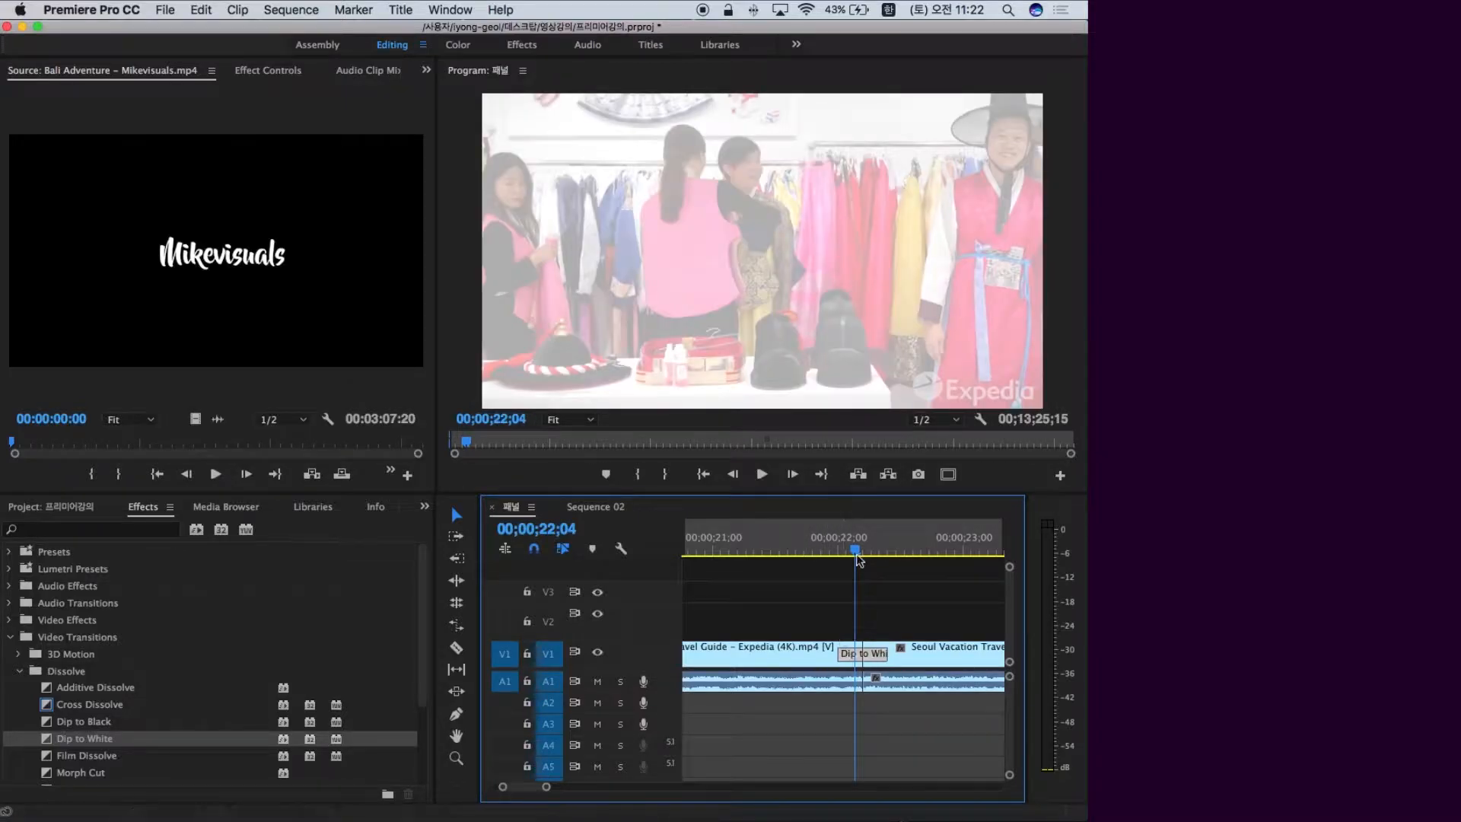
Play back the shortened Dip to White transition, starting from 00;00;21;21.
click(810, 541)
drag(810, 542, 799, 541)
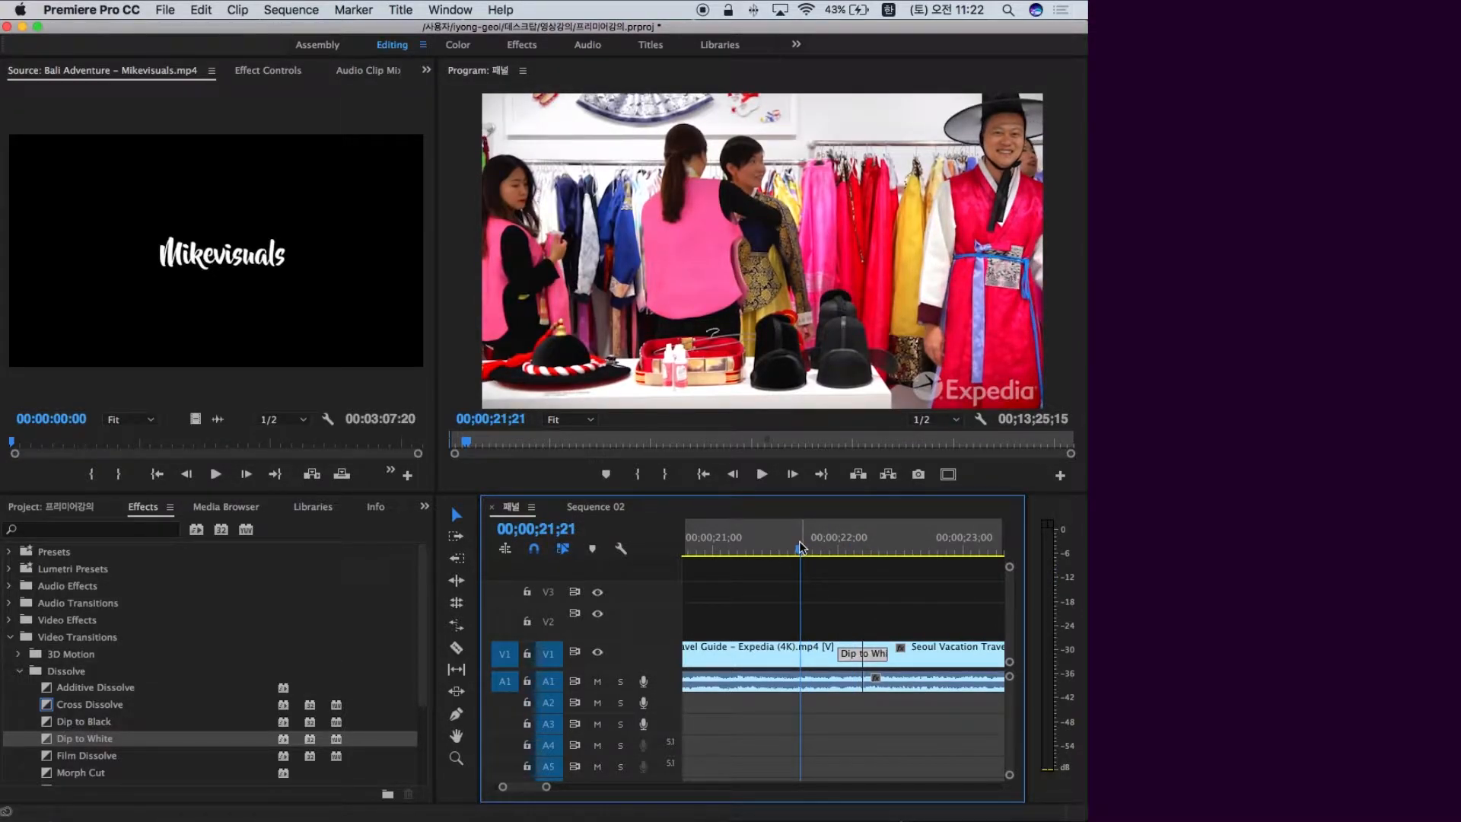
key(space)
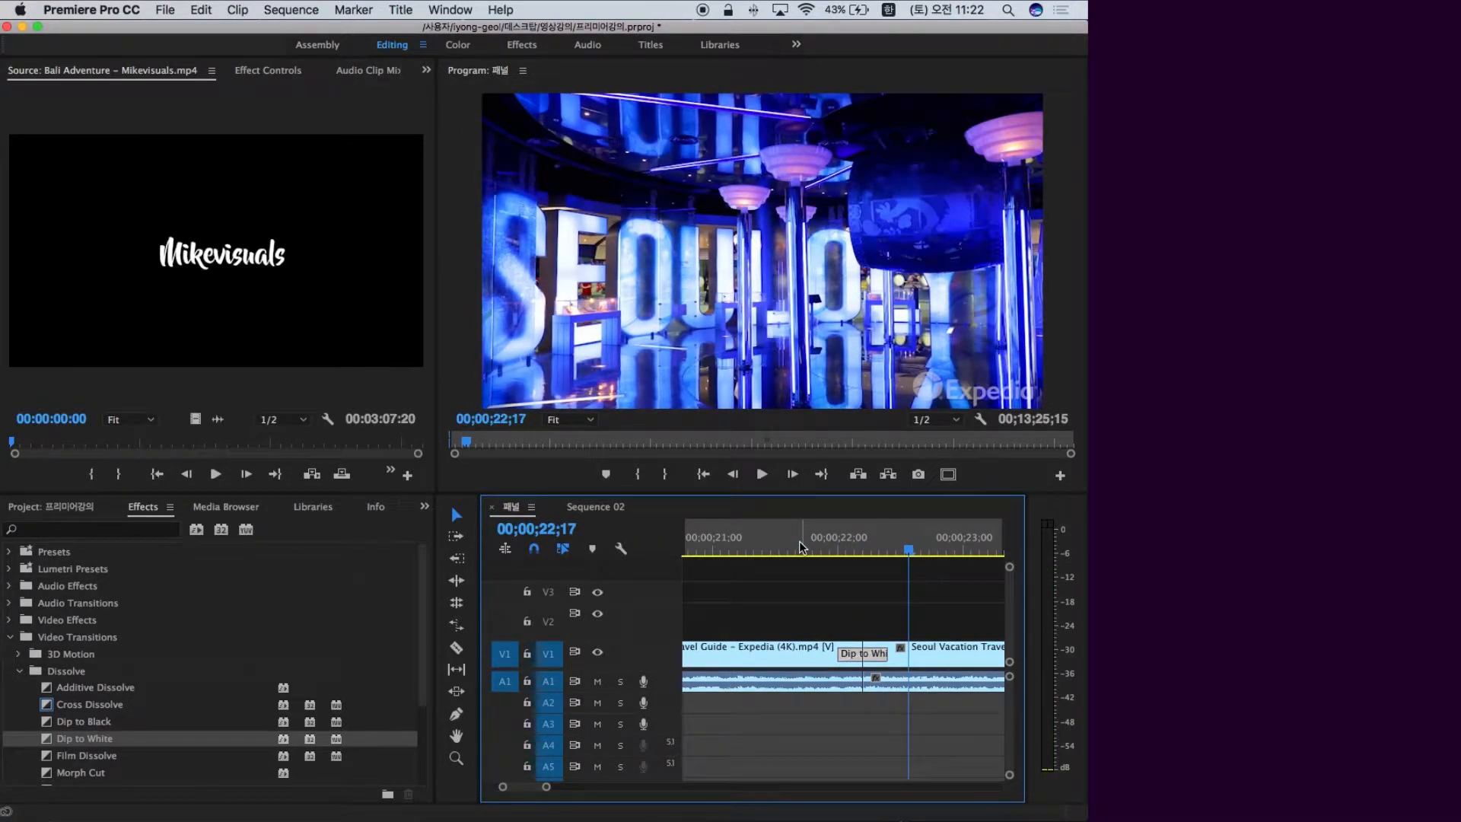
Shorten the Dip to White transition further to about 6 frames and play it back.
key(=)
drag(806, 650, 789, 651)
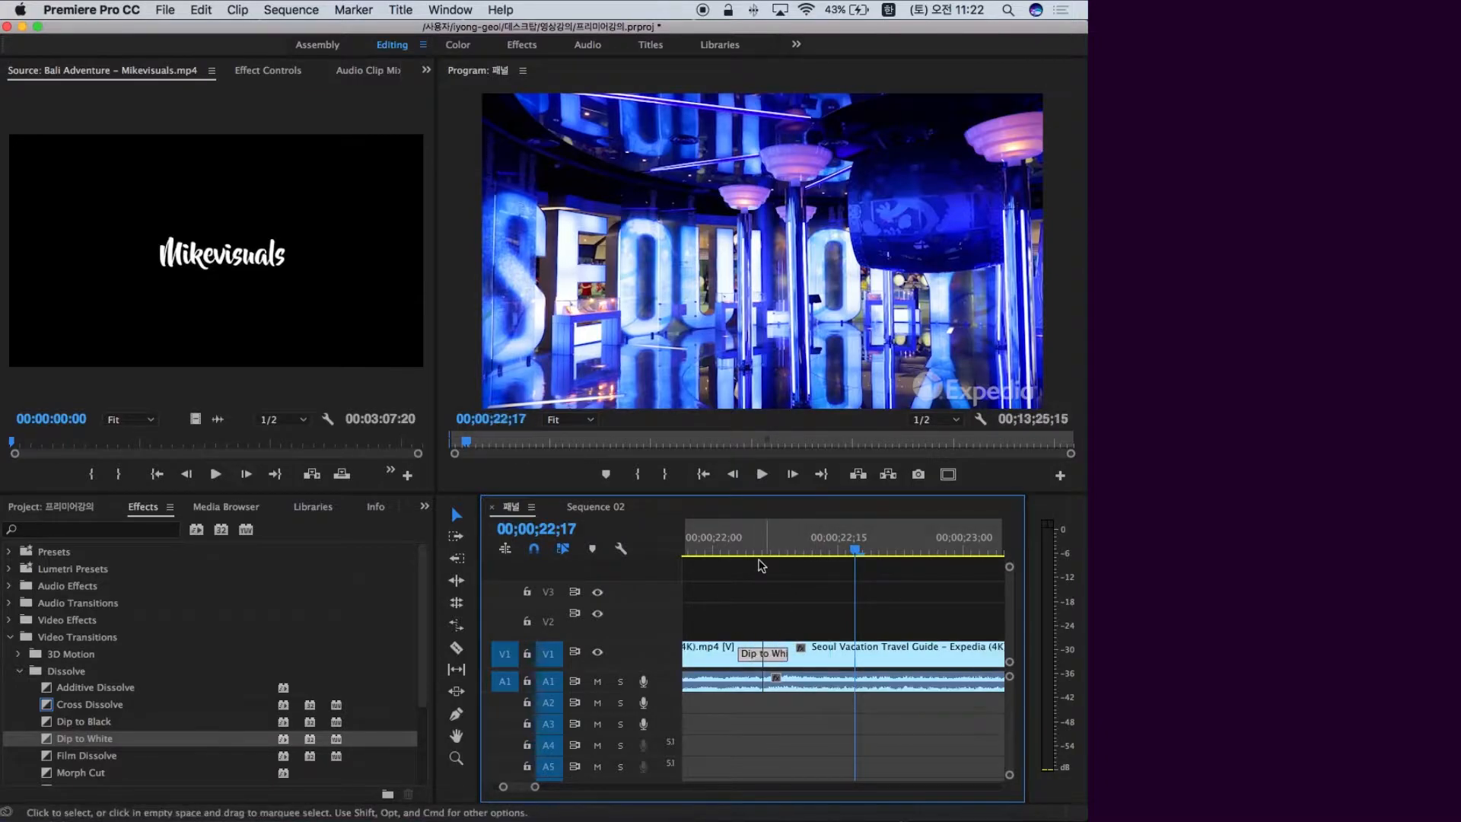
click(714, 540)
key(space)
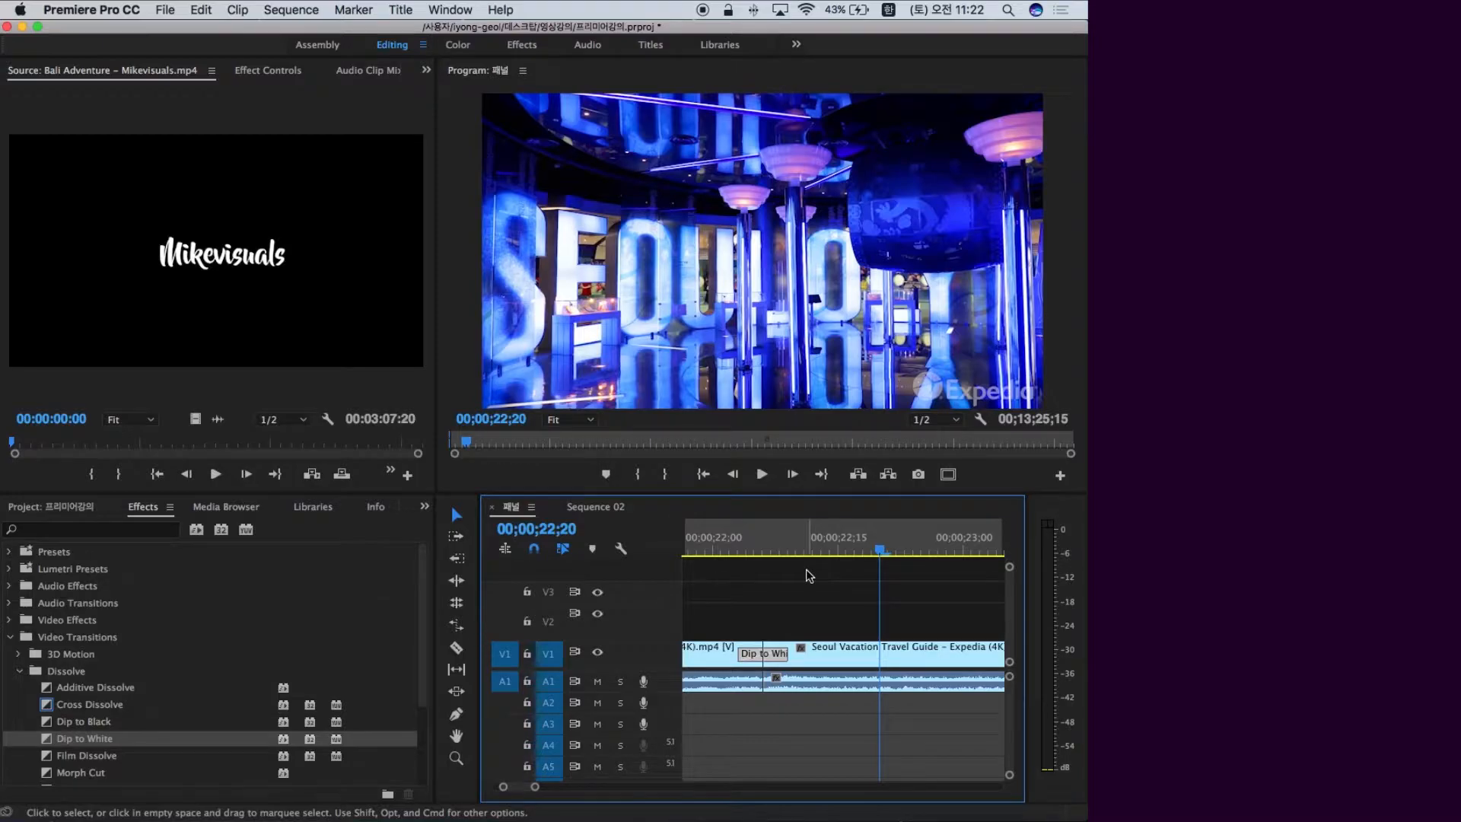
Try opening a gap between the second and third Seoul clips, and close it again.
key(minus)
key(minus)
key(minus)
key(minus)
key(minus)
key(minus)
key(minus)
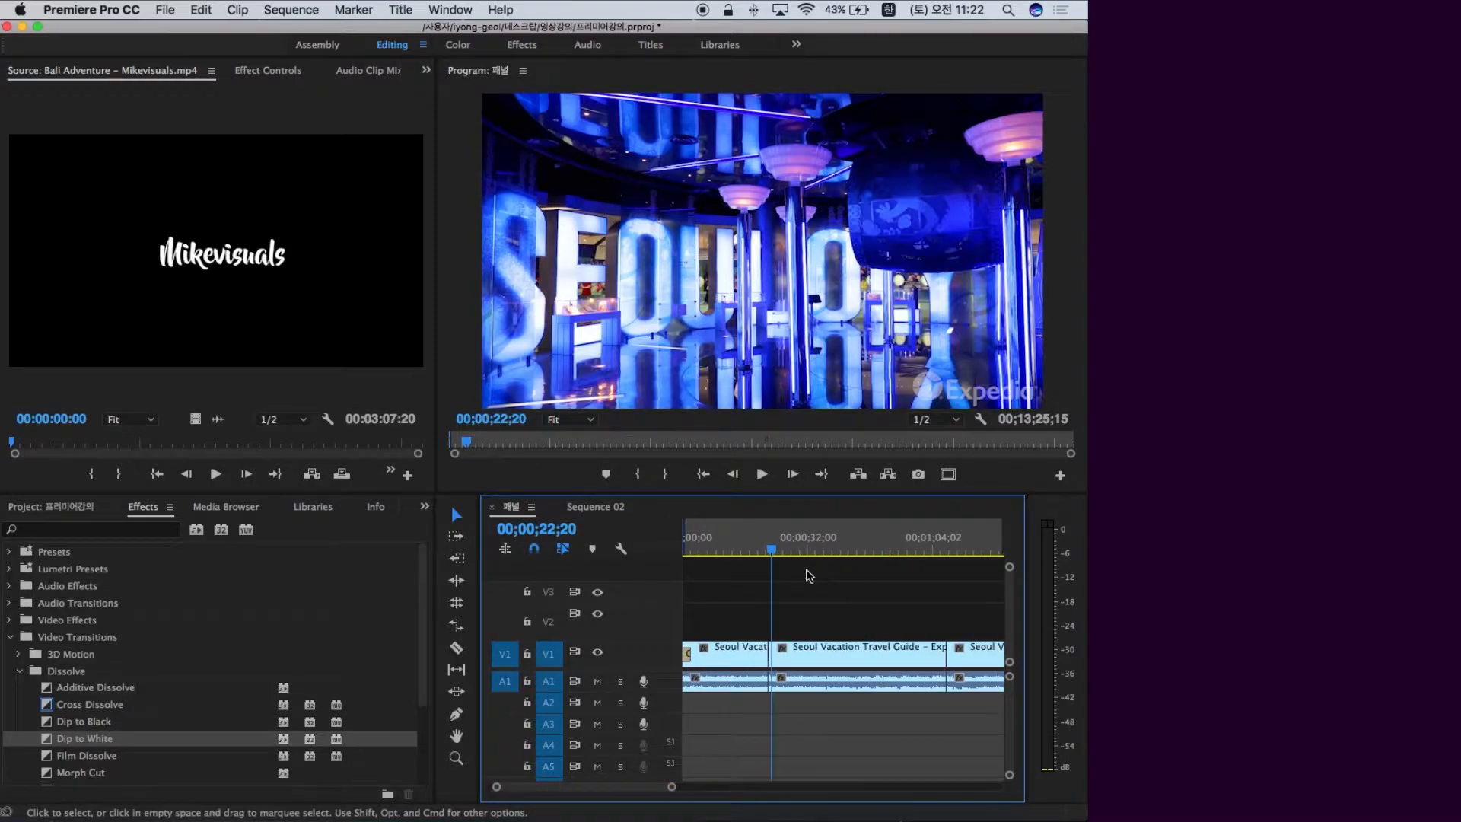
click(791, 550)
key(equal)
key(equal)
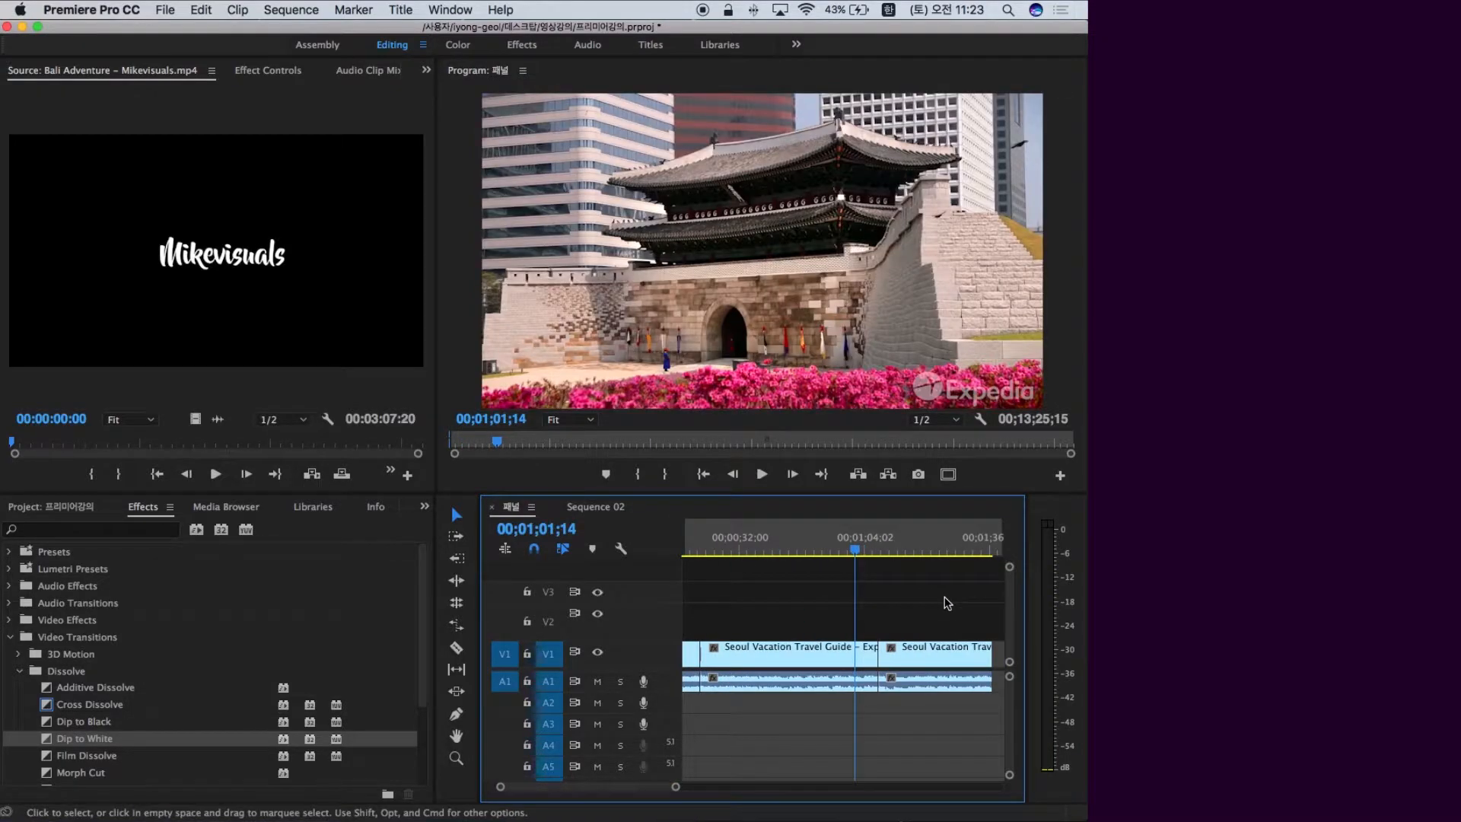
key(minus)
key(equal)
key(equal)
key(minus)
drag(900, 649, 919, 651)
click(872, 557)
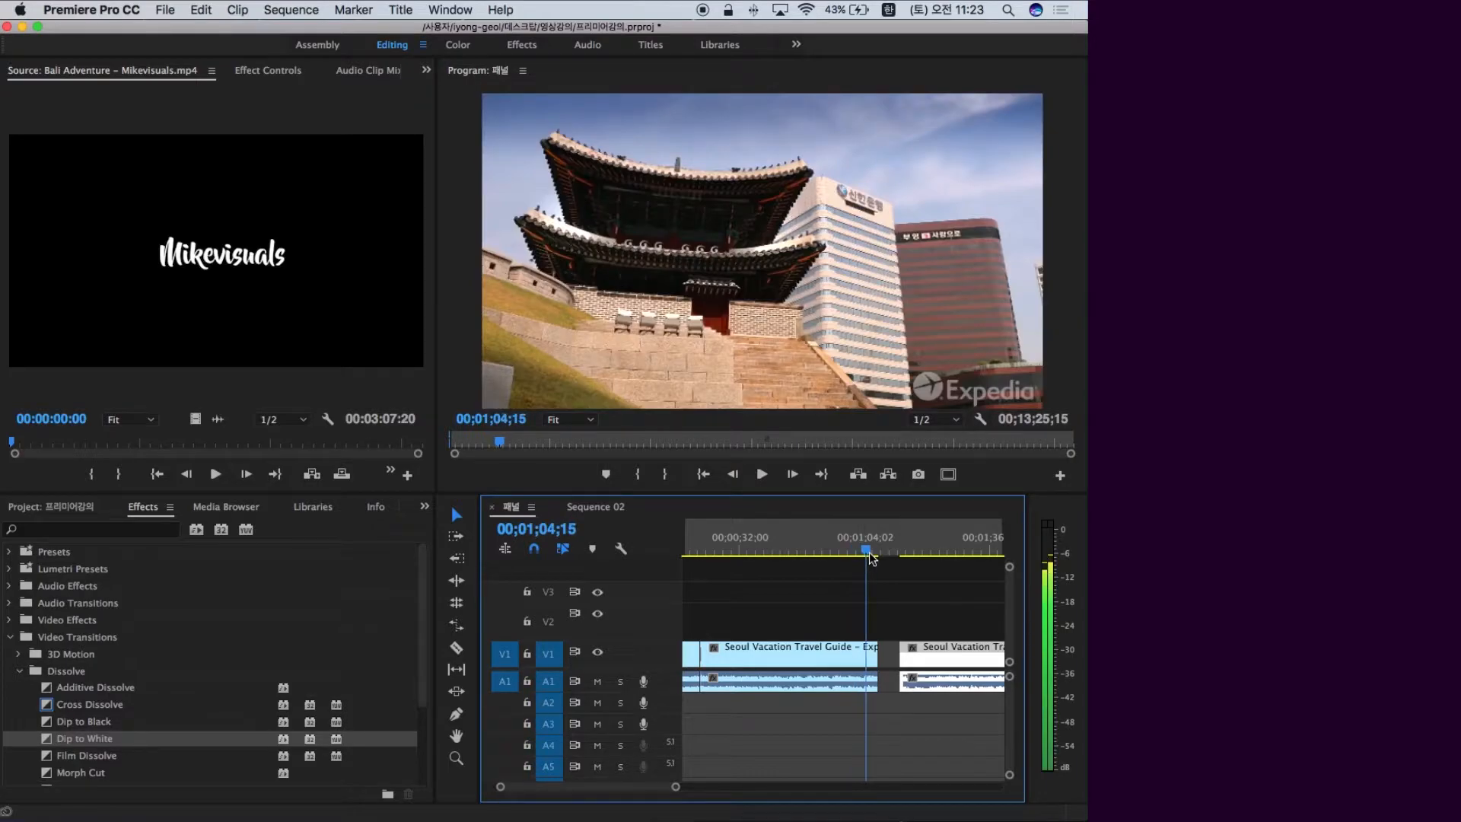
drag(872, 557, 874, 559)
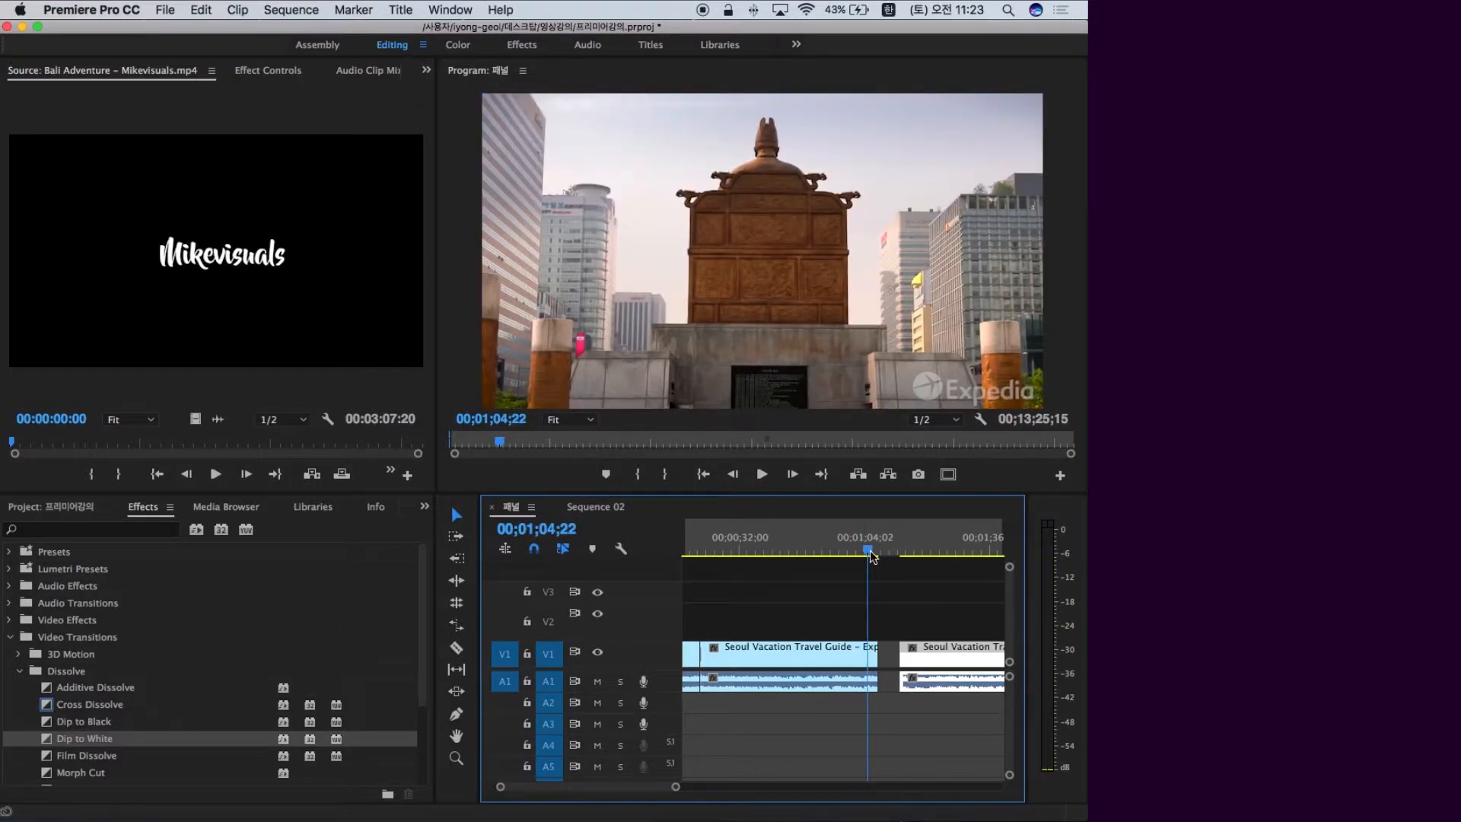
key(=)
drag(965, 652, 918, 651)
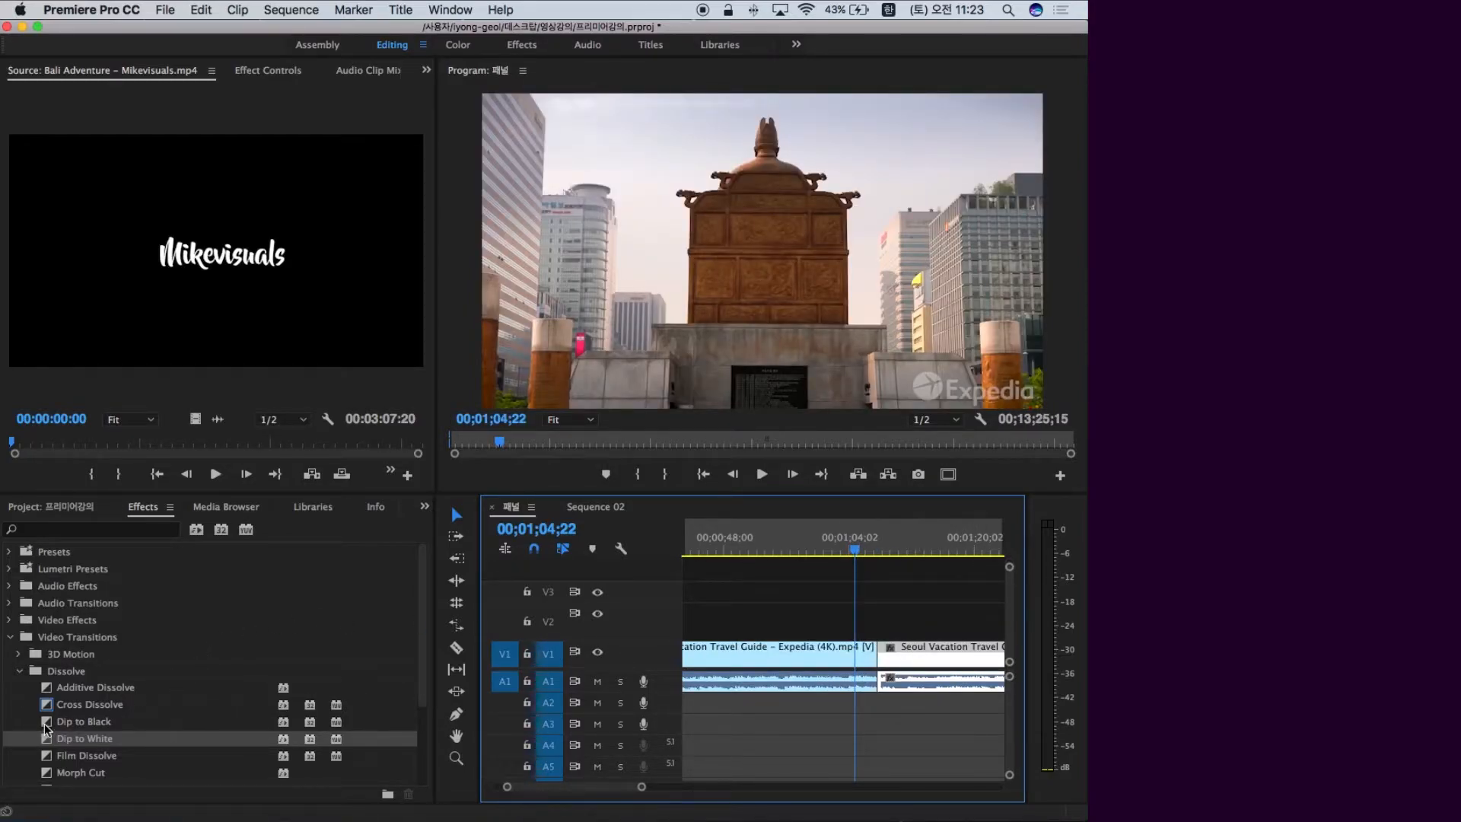
Apply the Dip to Black dissolve to the V1 cut between the second and third Seoul clips.
click(46, 723)
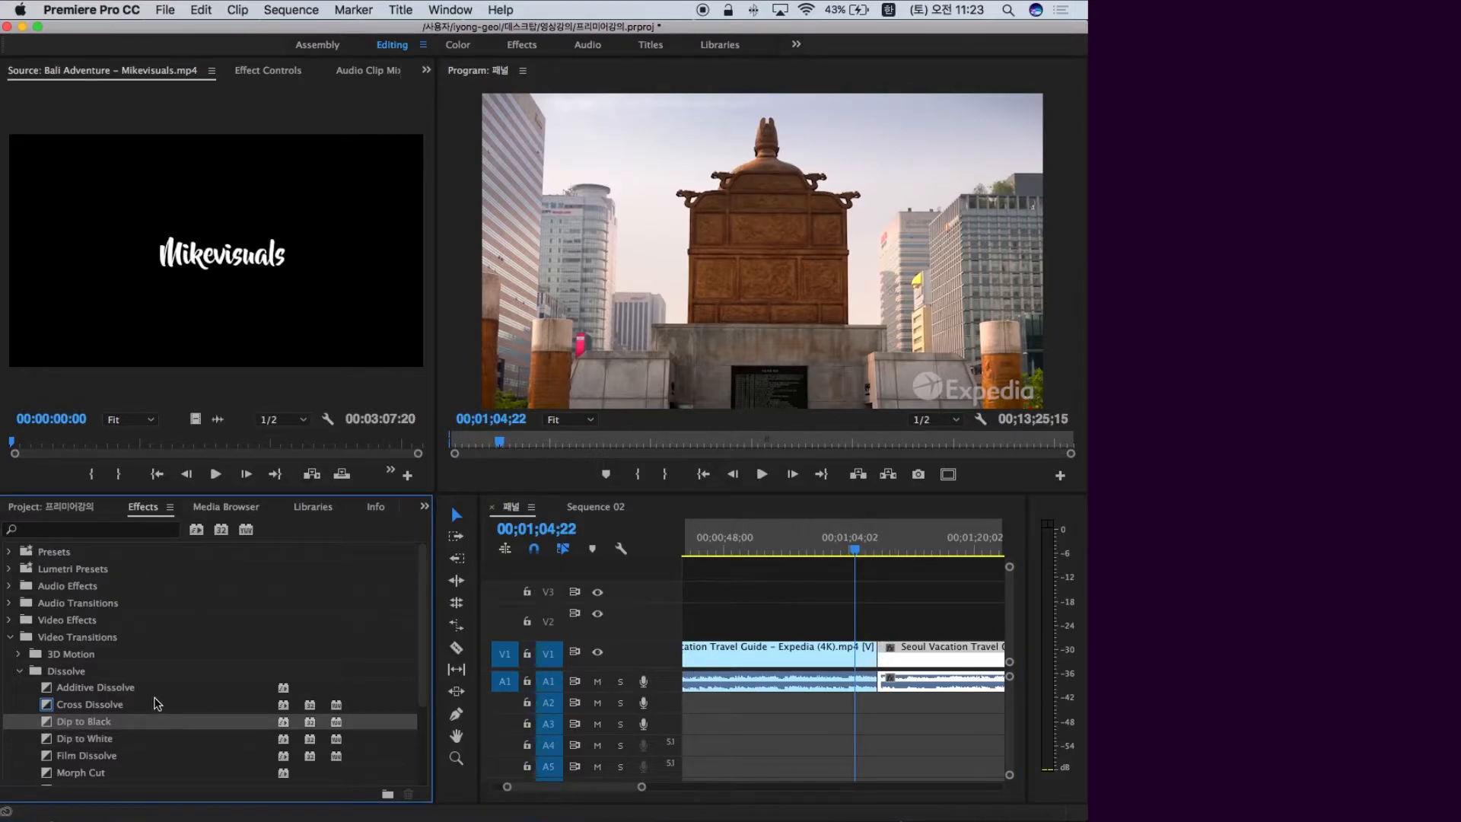
click(275, 639)
drag(45, 726, 882, 664)
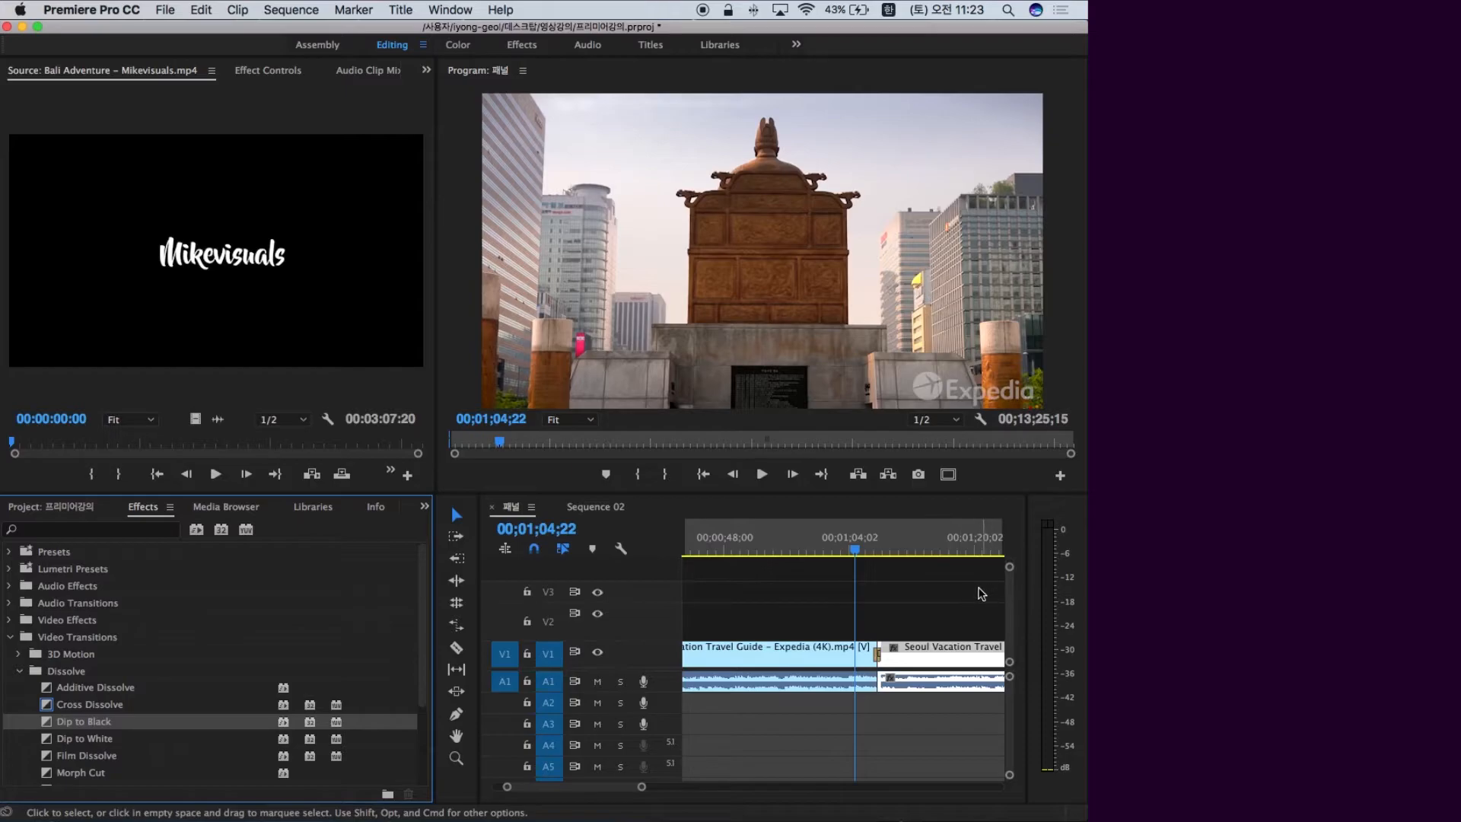
Lengthen the Dip to Black transition to about 2 seconds, keeping it centred on the cut.
click(877, 541)
key(=)
key(=)
key(=)
key(=)
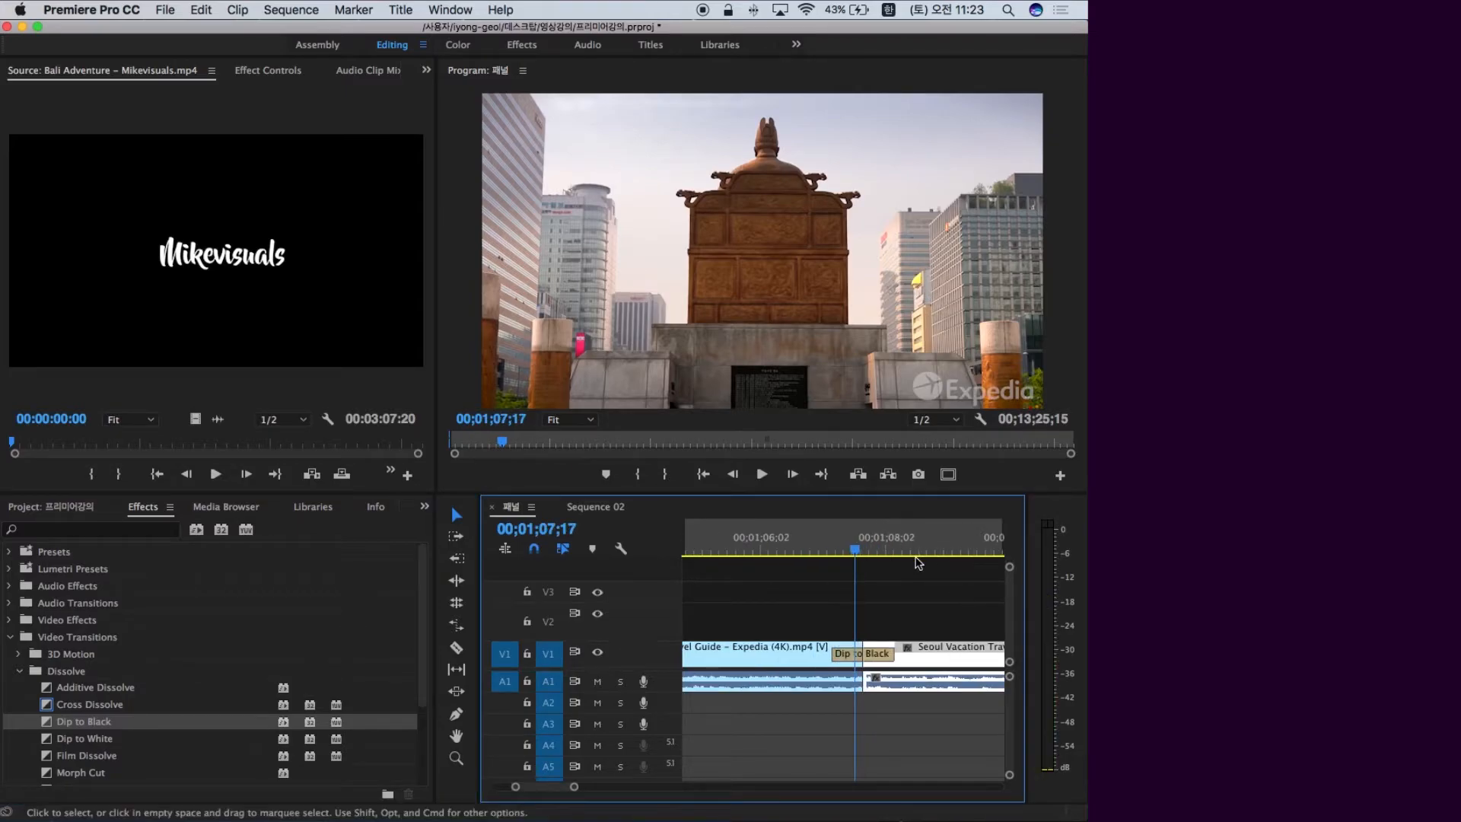
click(906, 587)
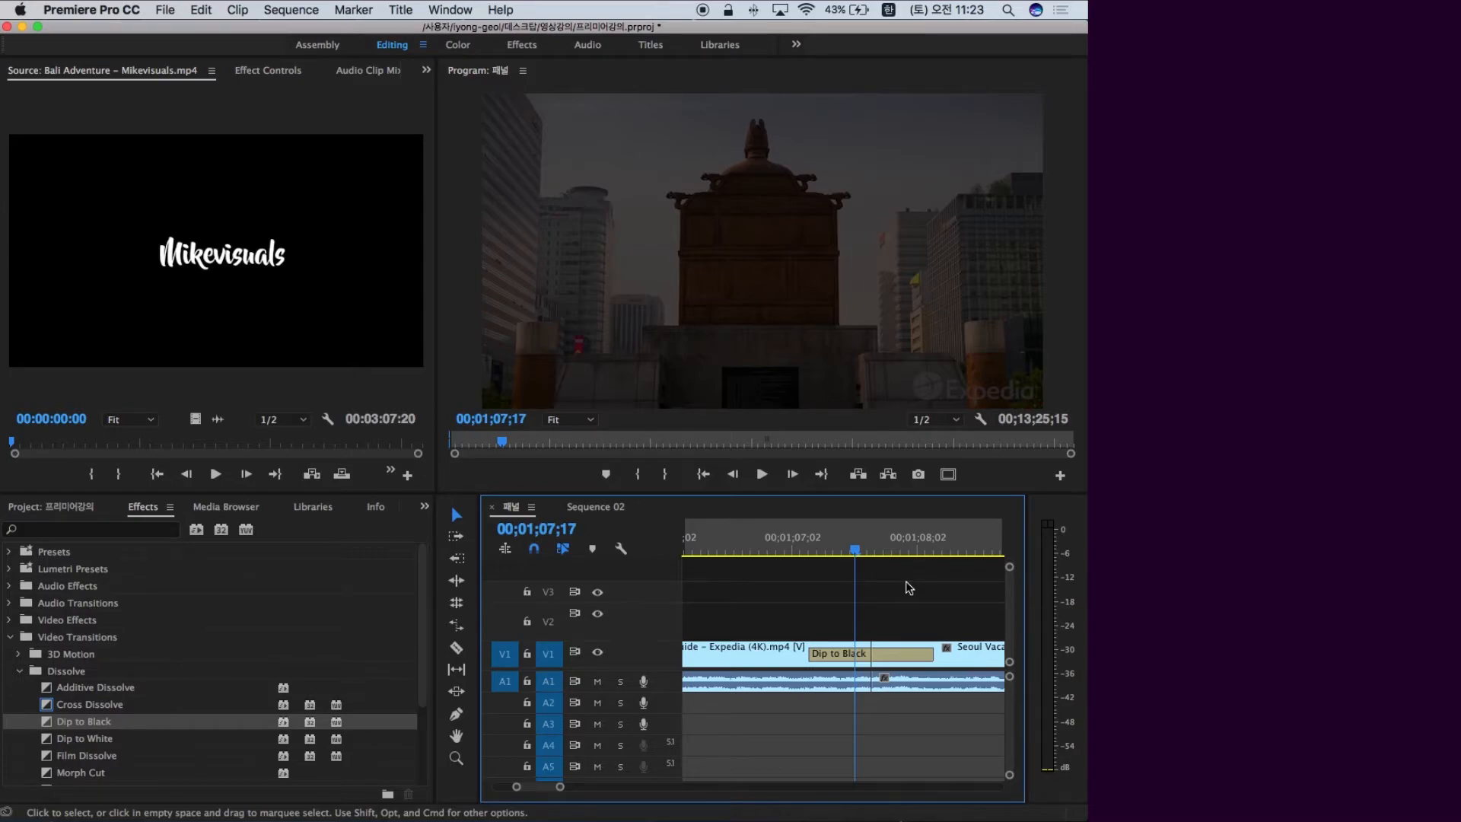
click(925, 653)
drag(925, 654, 995, 653)
Play back the lengthened Dip to Black transition from just before its start.
mouse_move(728, 541)
mouse_down()
mouse_move(778, 545)
mouse_move(718, 550)
mouse_up()
click(794, 579)
key(space)
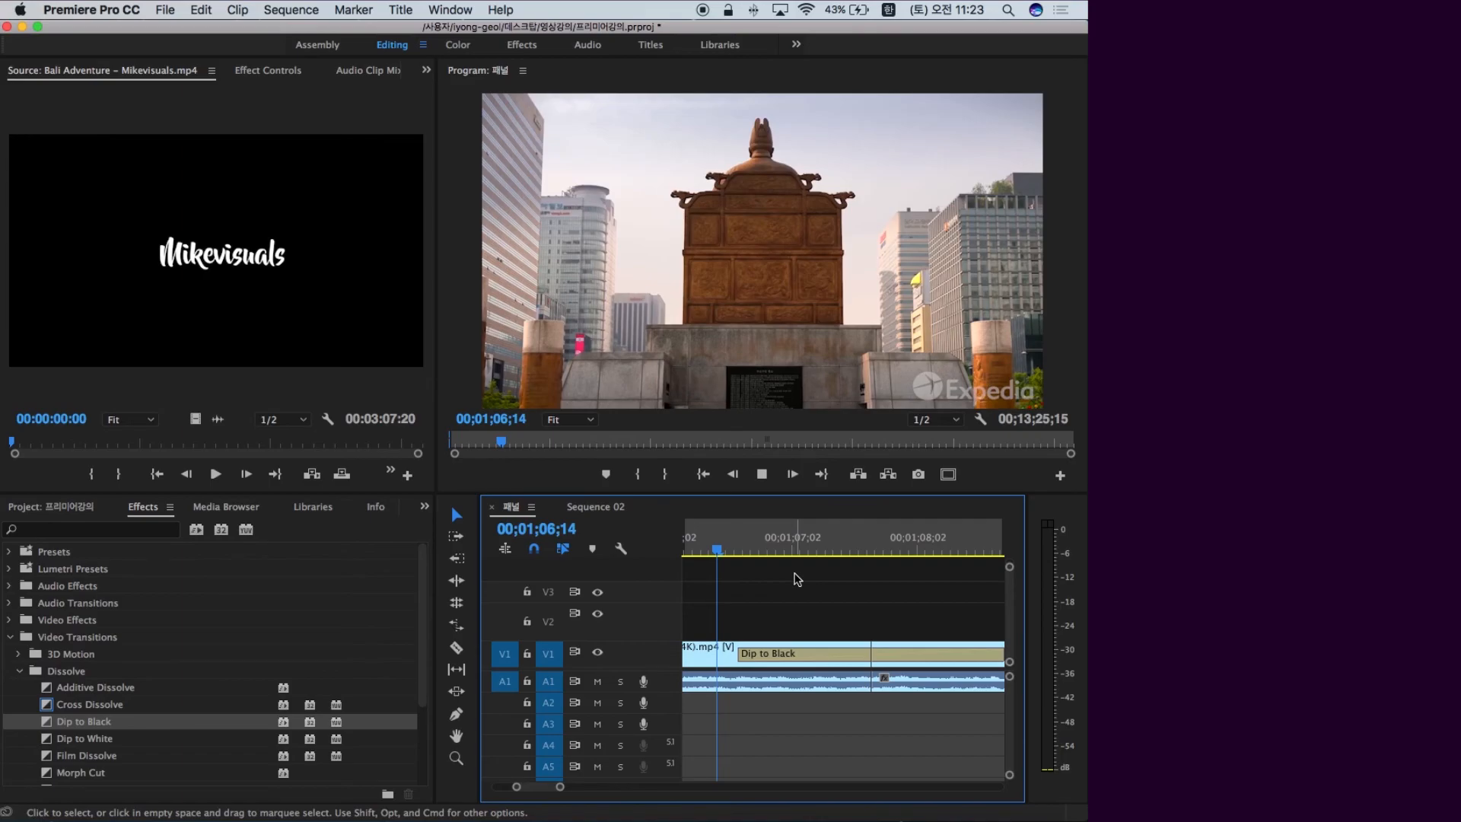
key(space)
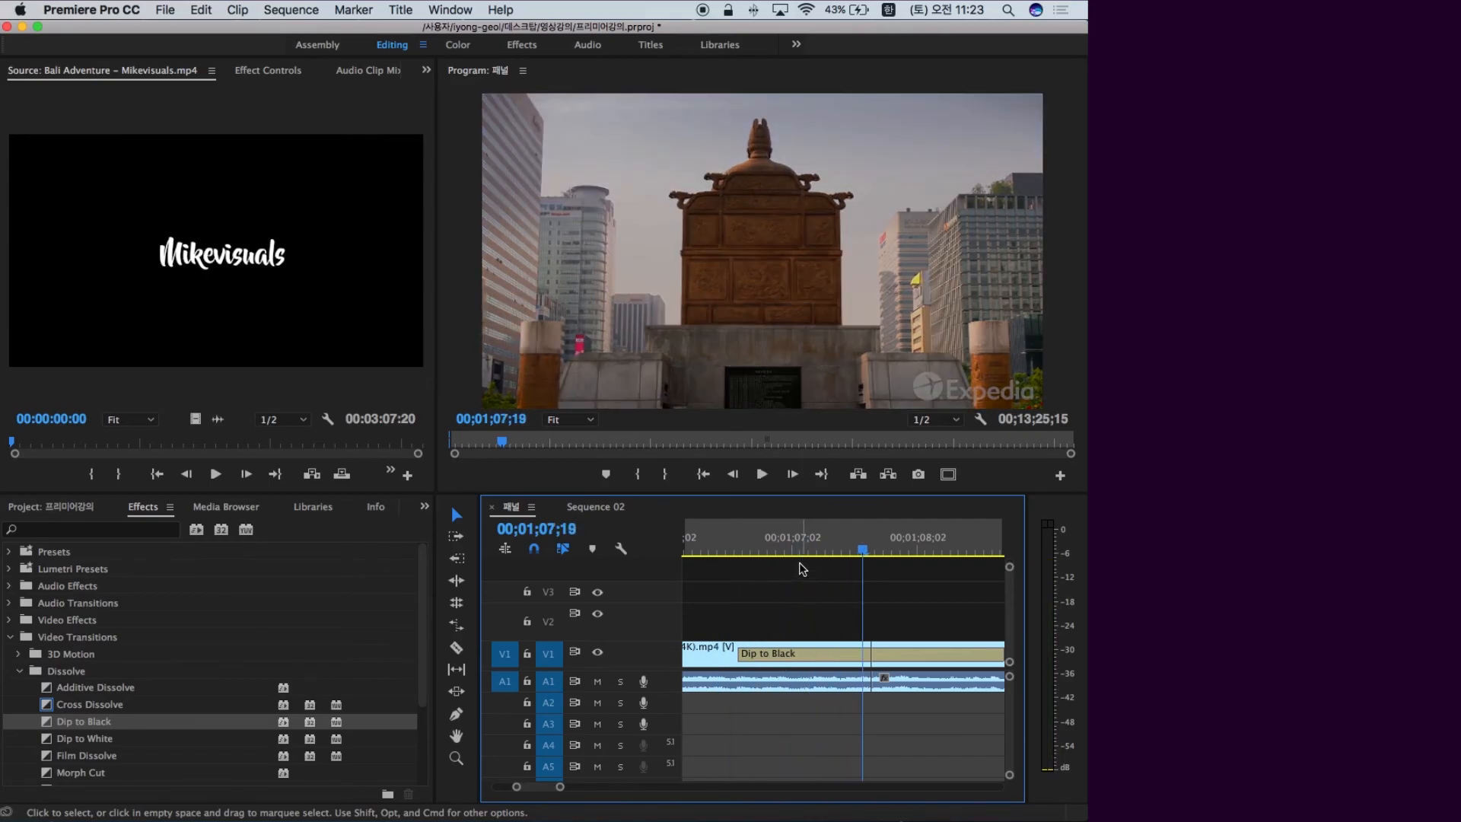